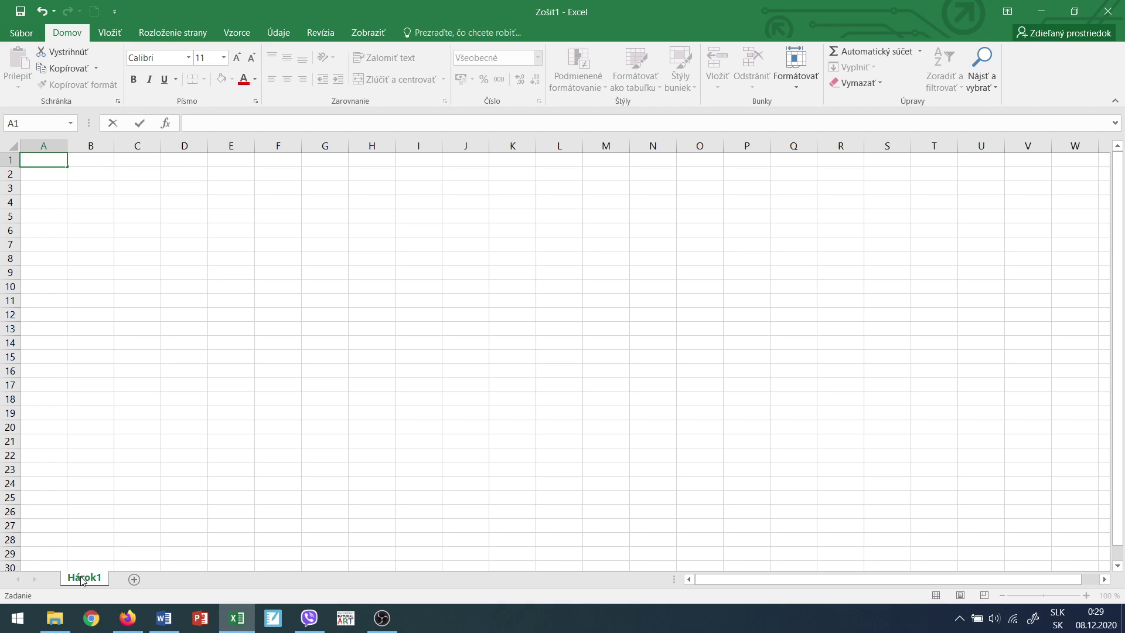
# Rename the Hárok1 worksheet as "rozvrh"
pyautogui.rightClick(82, 580)
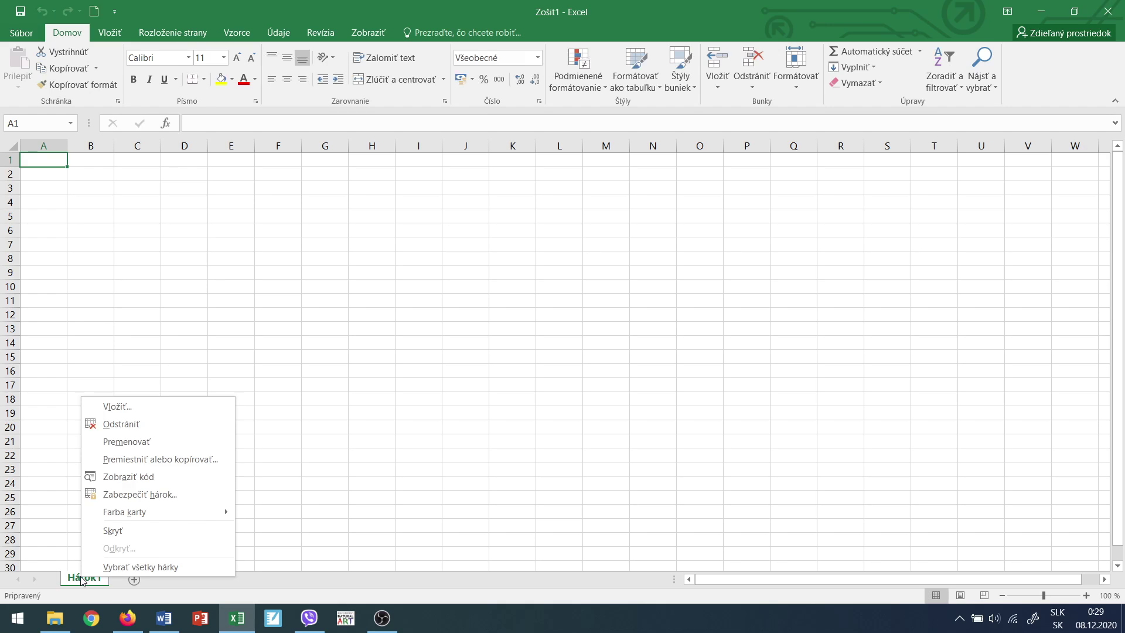
pyautogui.click(123, 443)
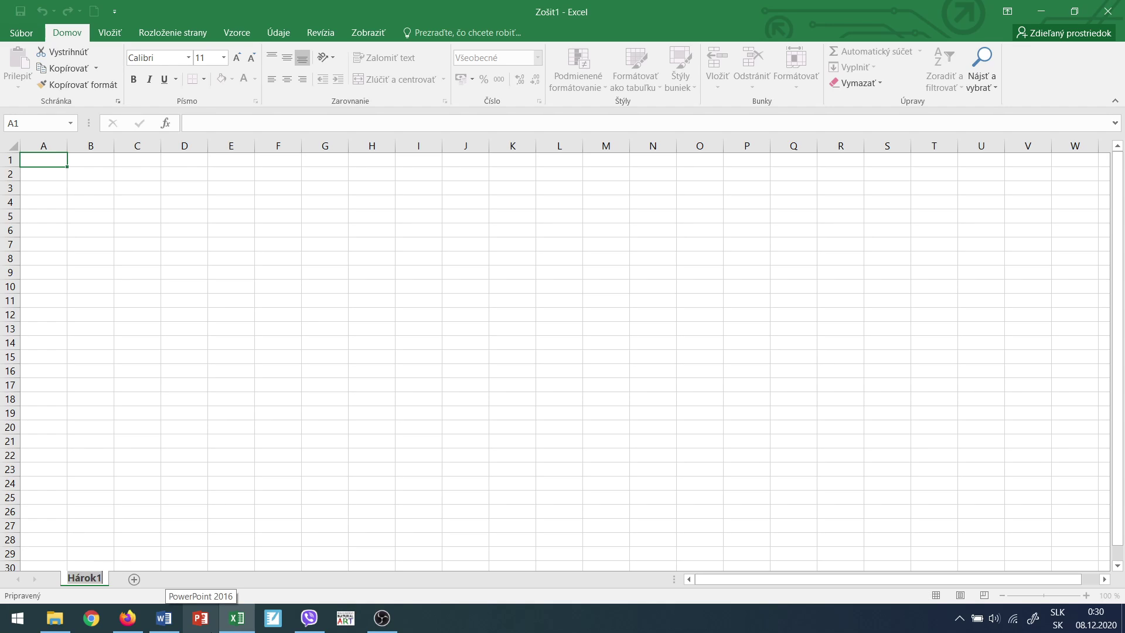
pyautogui.write('rozvrh')
pyautogui.click(310, 484)
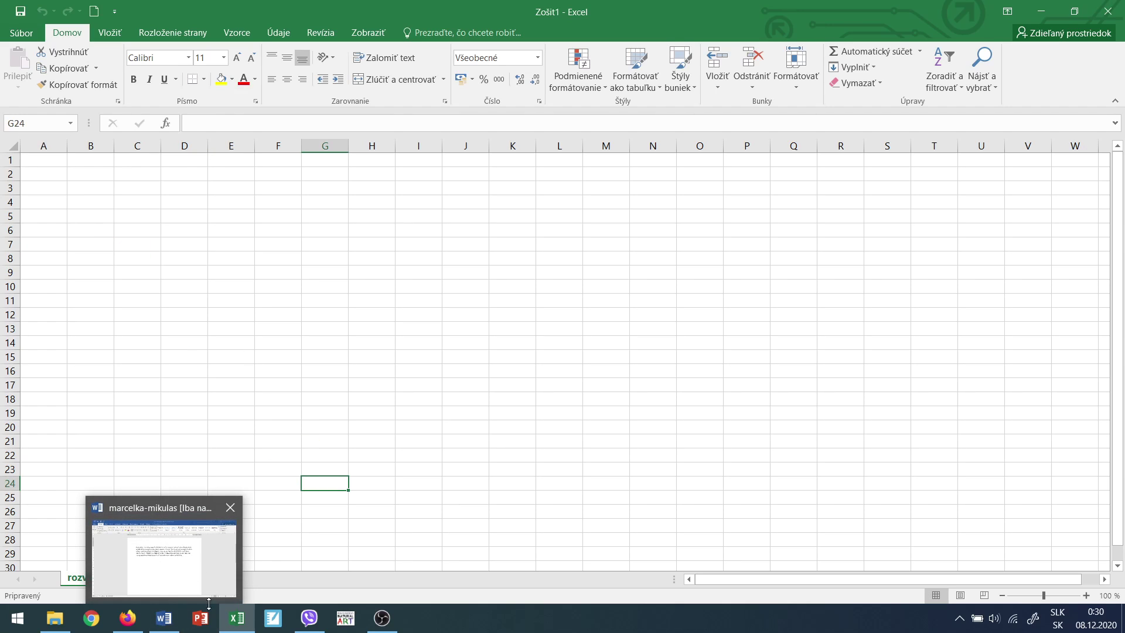
pyautogui.click(331, 445)
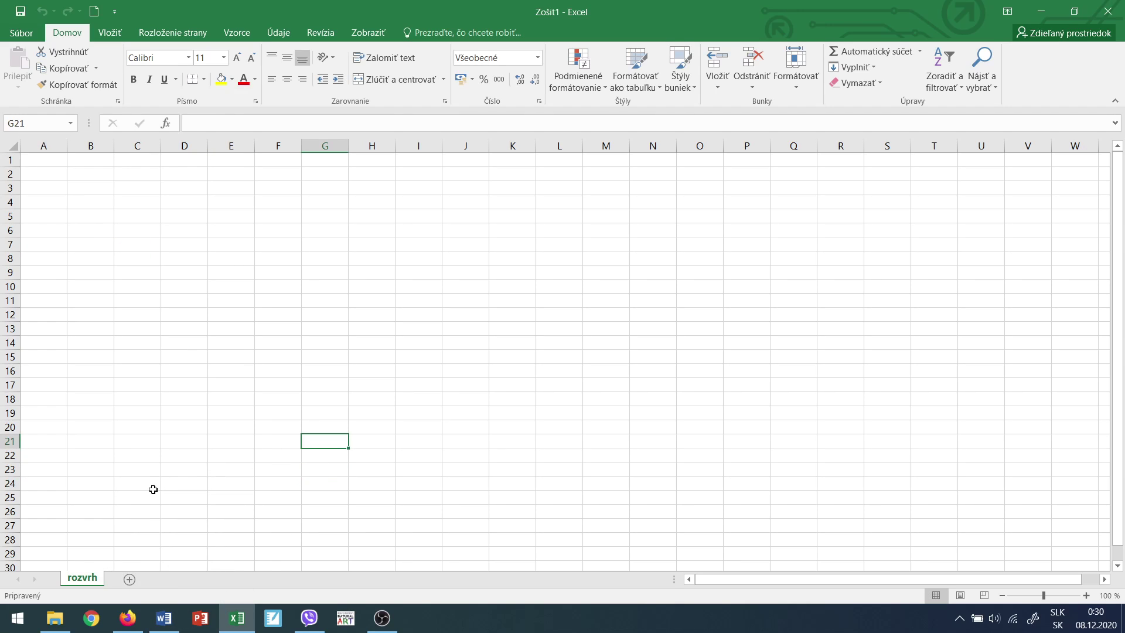
# Add a second worksheet to the workbook and return to cell A1 of the rozvrh sheet
pyautogui.click(130, 580)
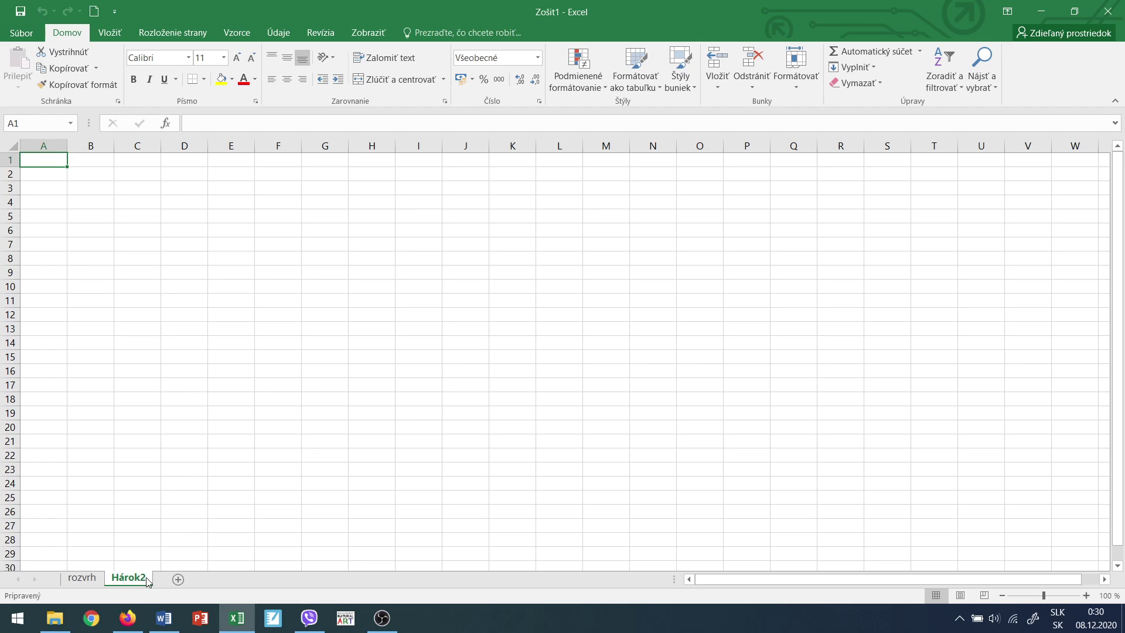
pyautogui.click(85, 579)
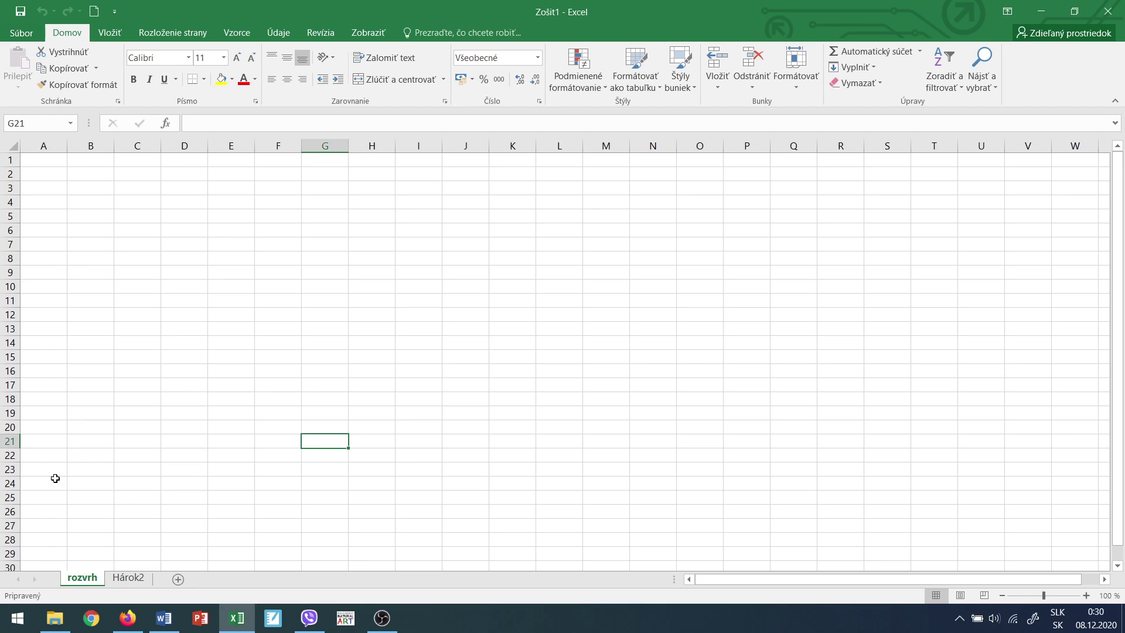
pyautogui.click(45, 164)
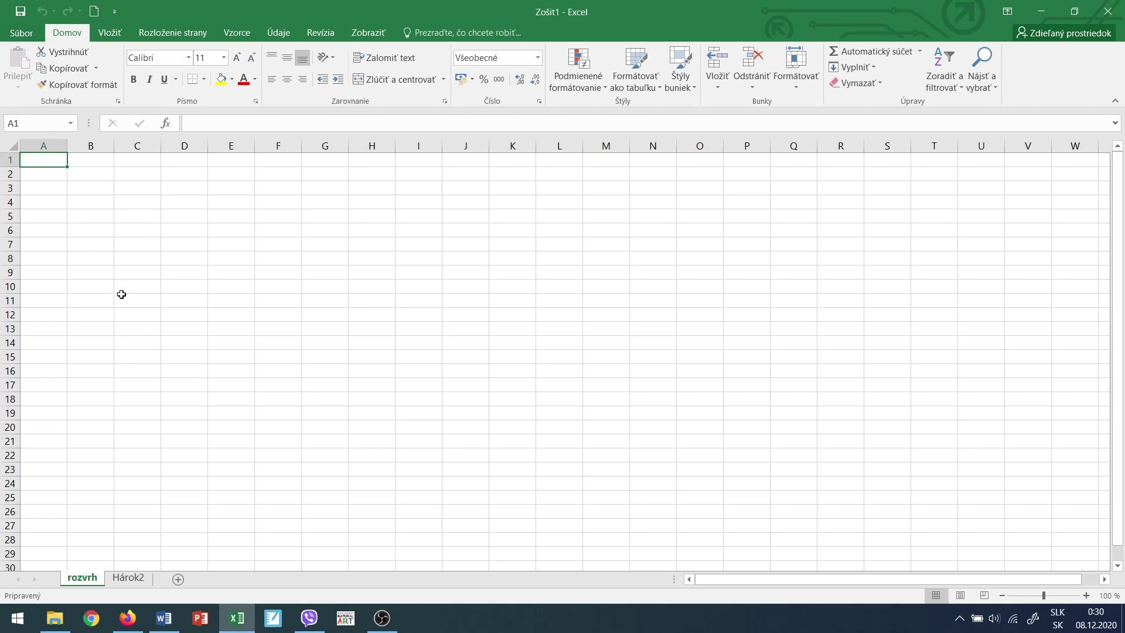
pyautogui.click(129, 273)
pyautogui.click(212, 275)
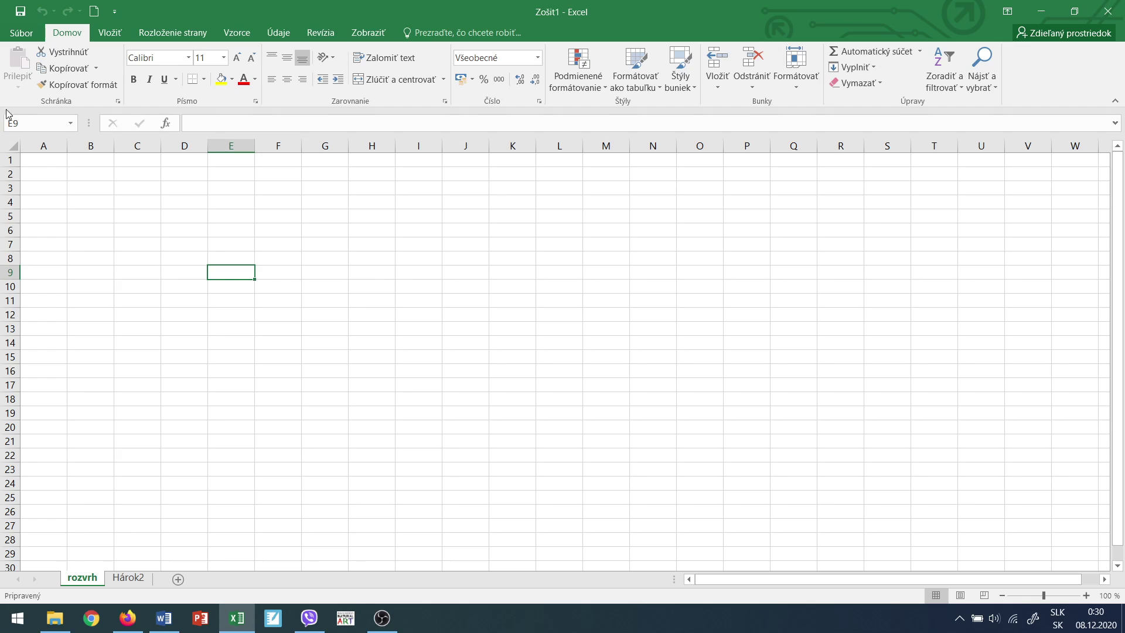
pyautogui.click(235, 142)
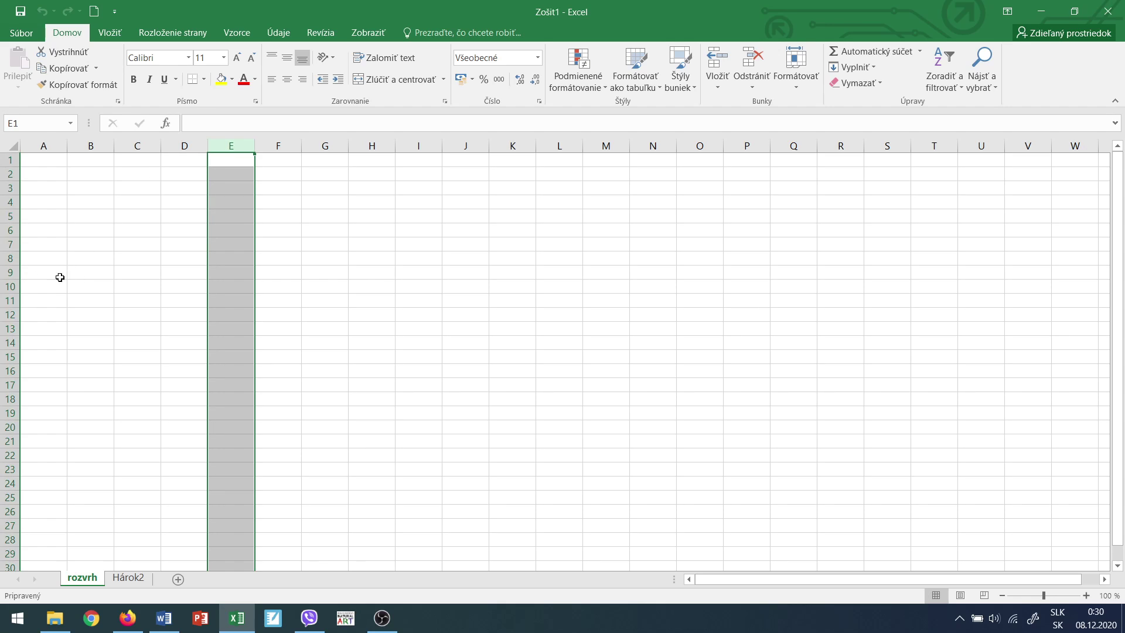
pyautogui.click(229, 274)
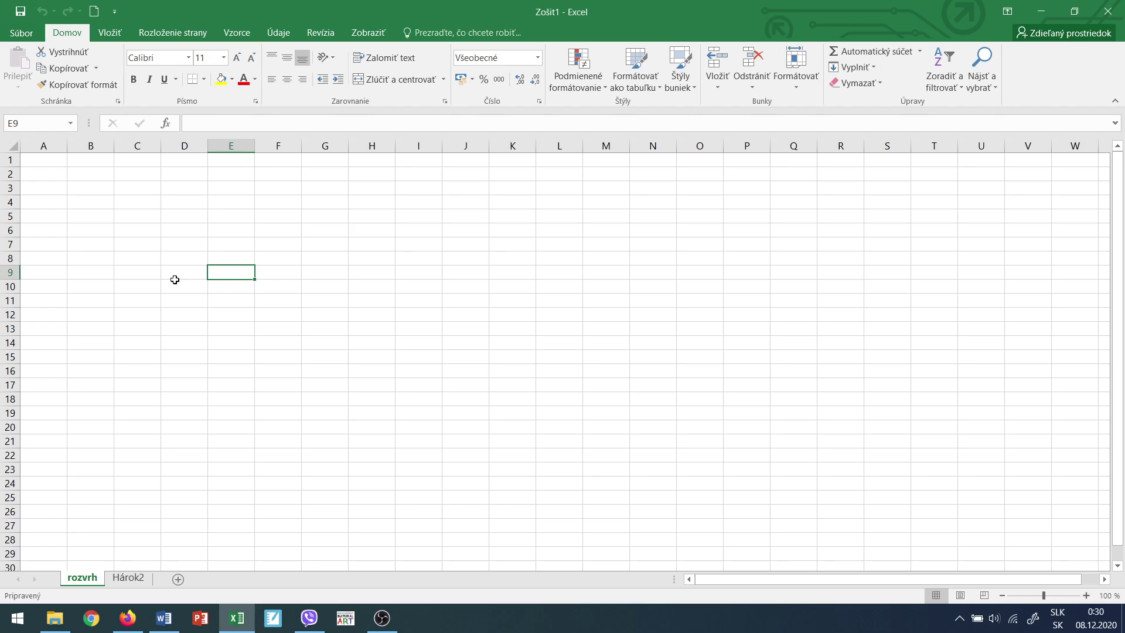
# Enter the title "Rozvrh hodín" in cell A1
pyautogui.click(54, 160)
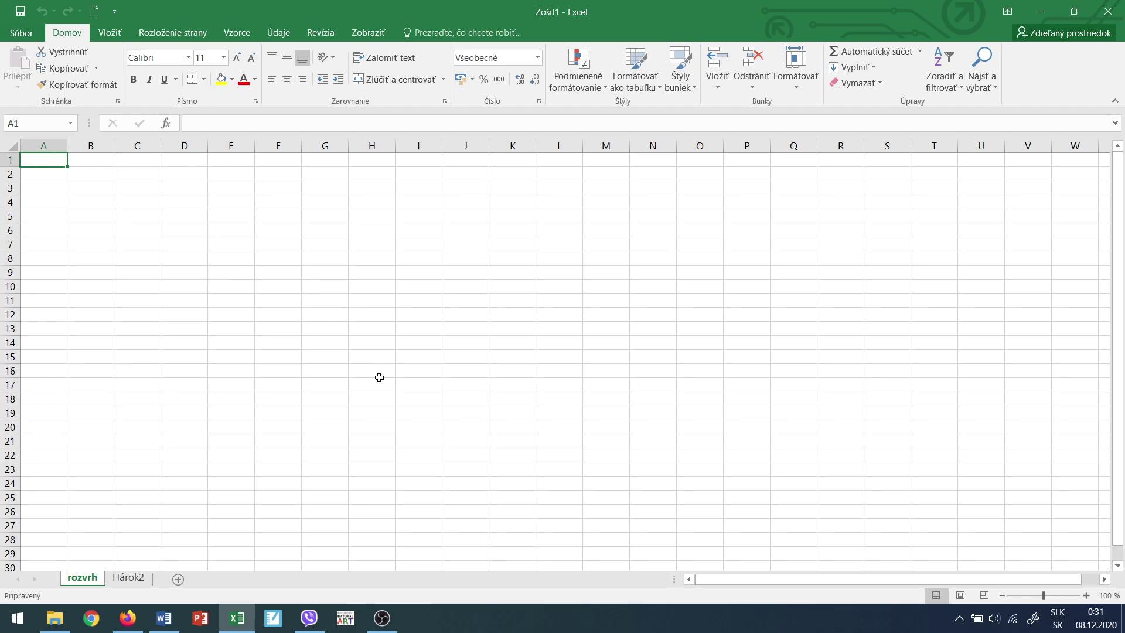
pyautogui.write('R')
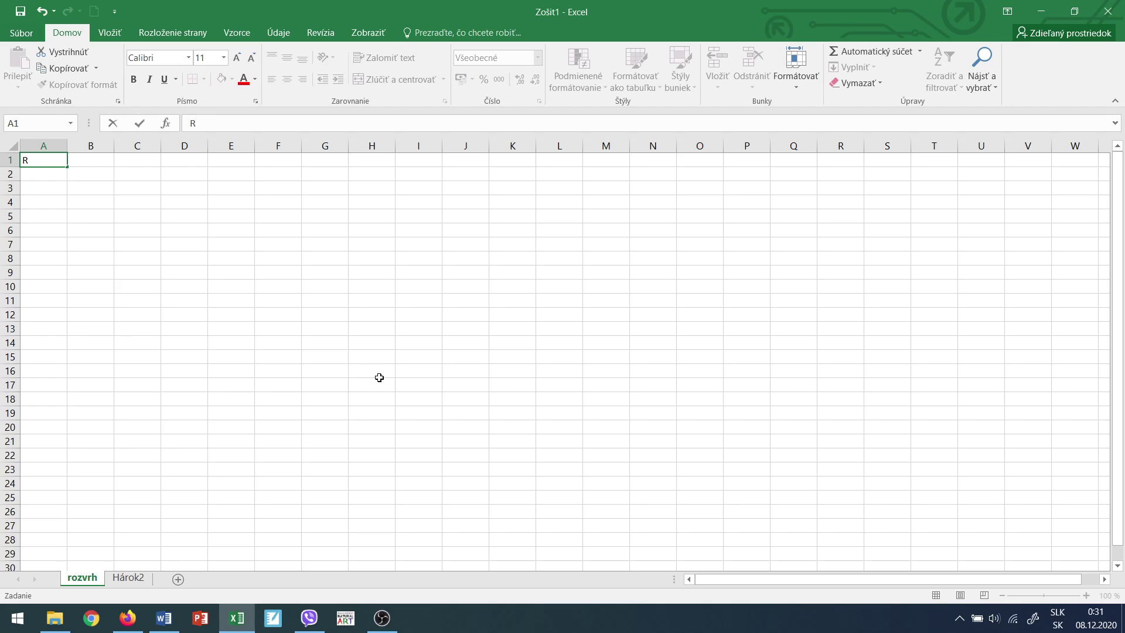
pyautogui.write('ozvrh hodín')
pyautogui.click(58, 216)
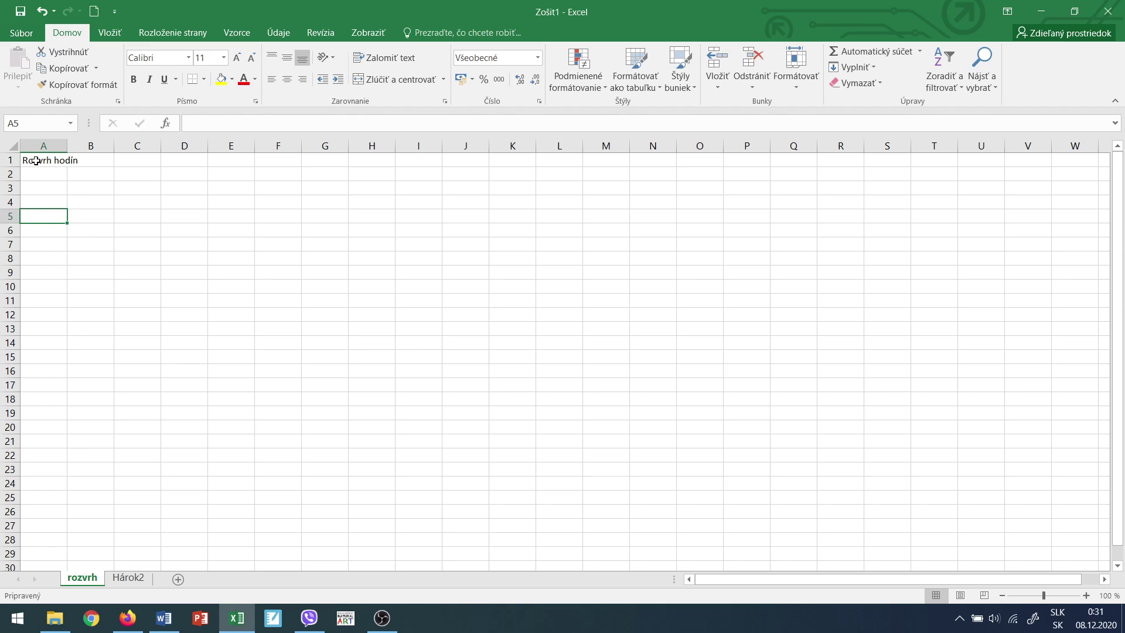
# Merge cells A1:H1 and centre the title across them
pyautogui.moveTo(35, 161); pyautogui.dragTo(344, 162)
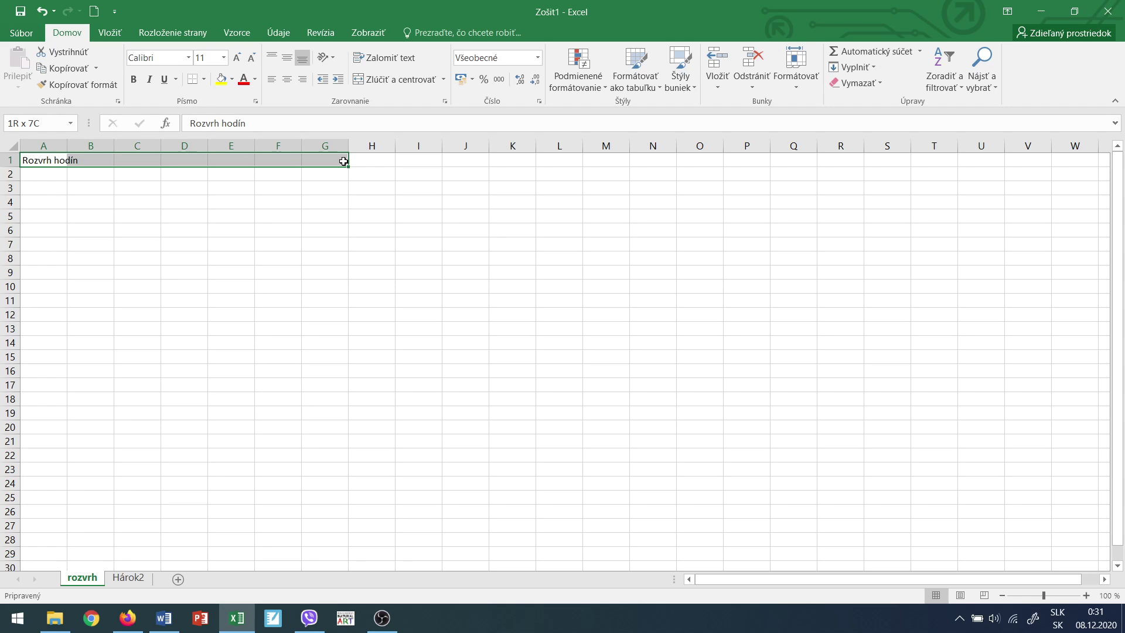
pyautogui.moveTo(344, 162); pyautogui.dragTo(368, 160)
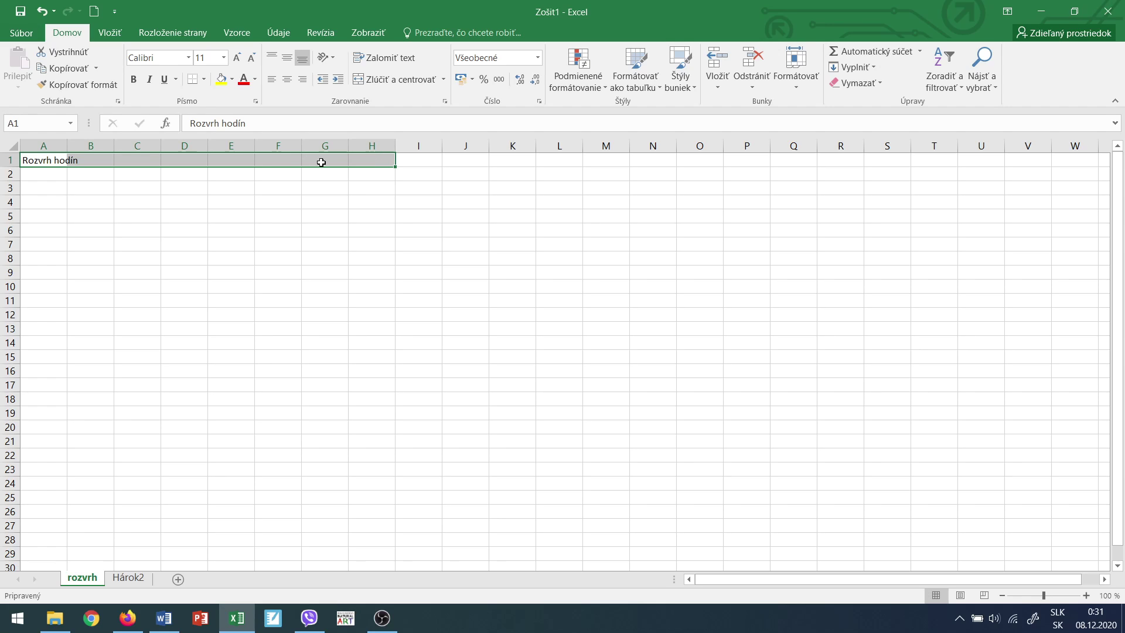
pyautogui.click(402, 80)
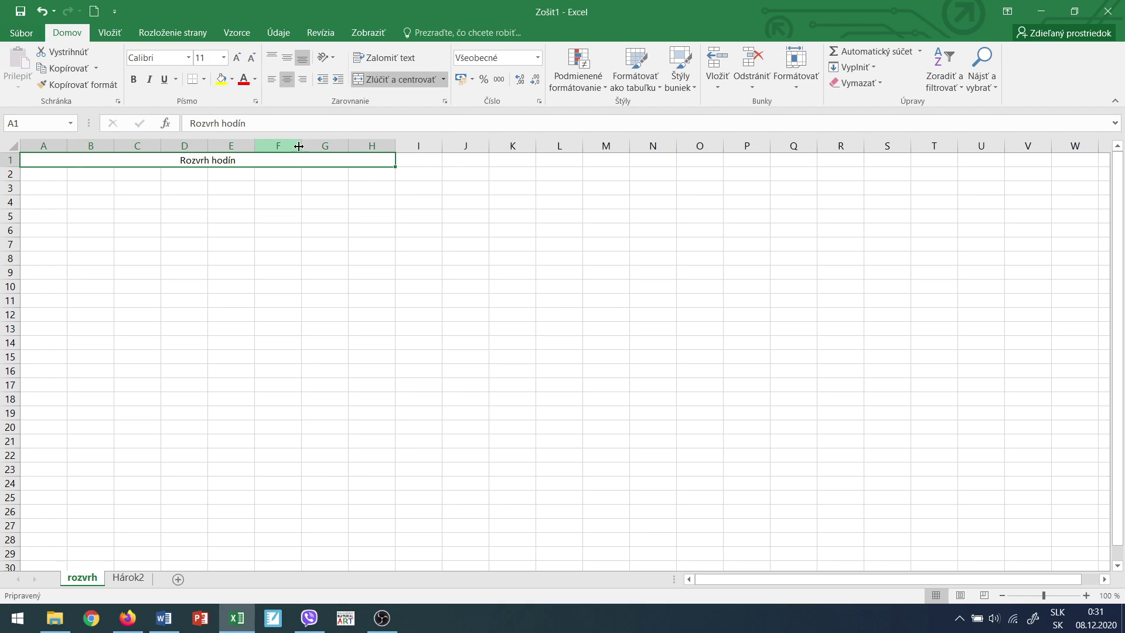
pyautogui.click(319, 203)
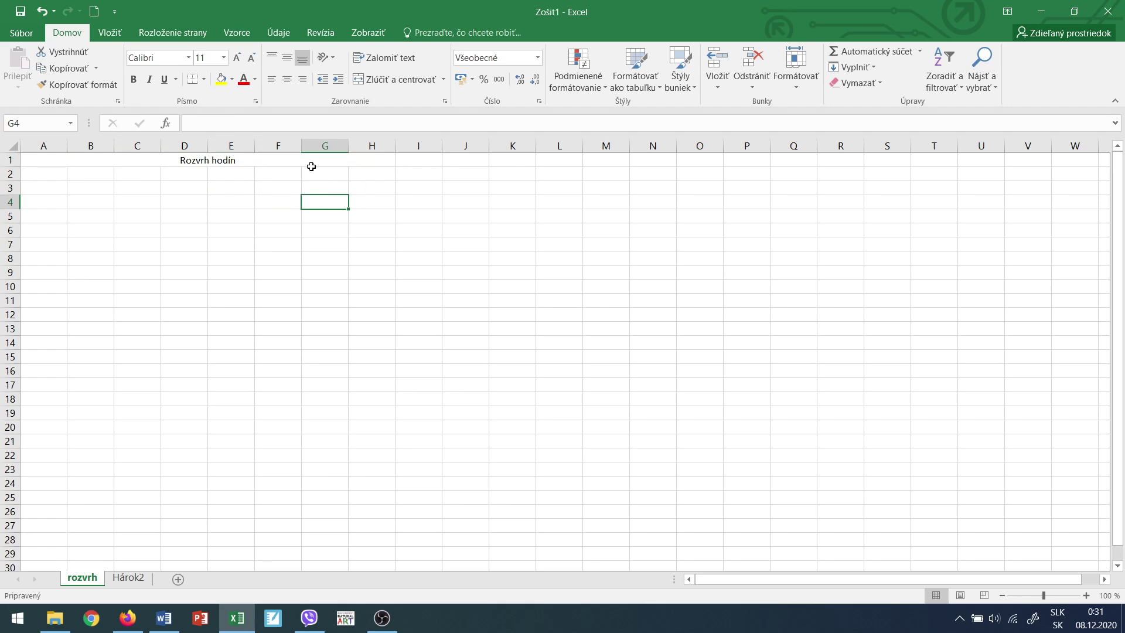
# Format the merged title in bold Algerian, size 28, with the standard green font colour
pyautogui.click(311, 165)
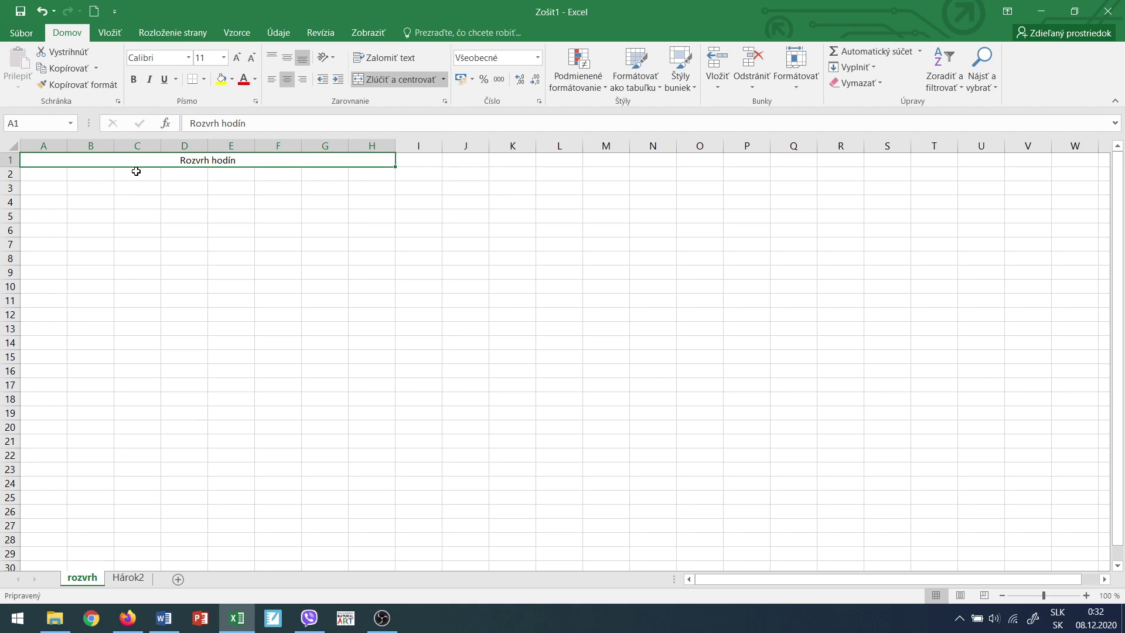
pyautogui.click(189, 57)
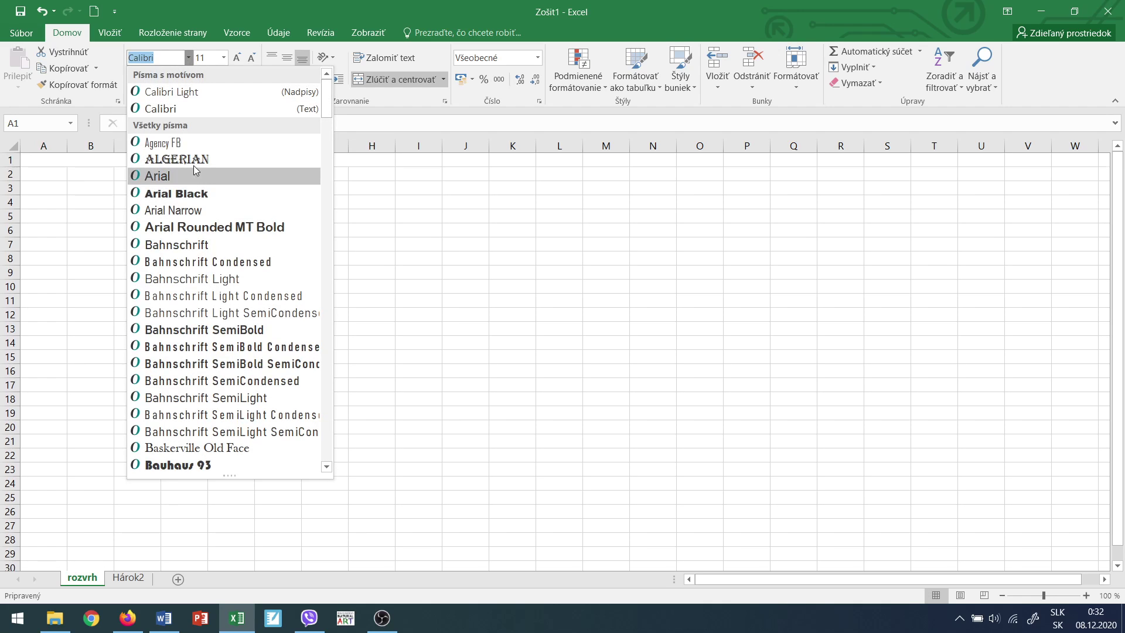
pyautogui.click(201, 162)
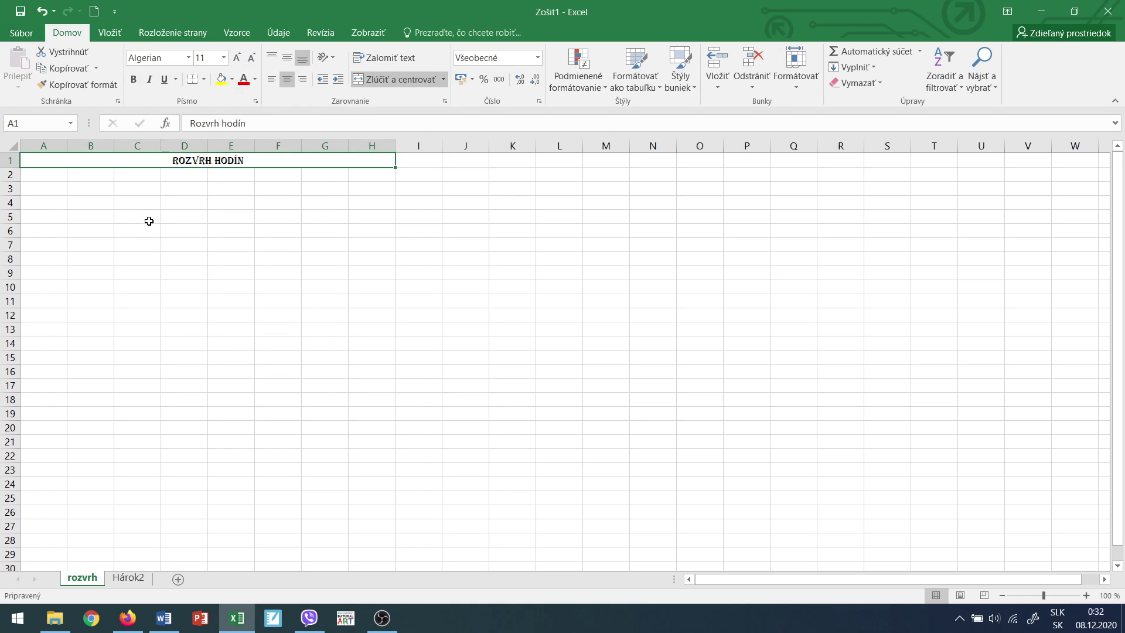
pyautogui.click(224, 58)
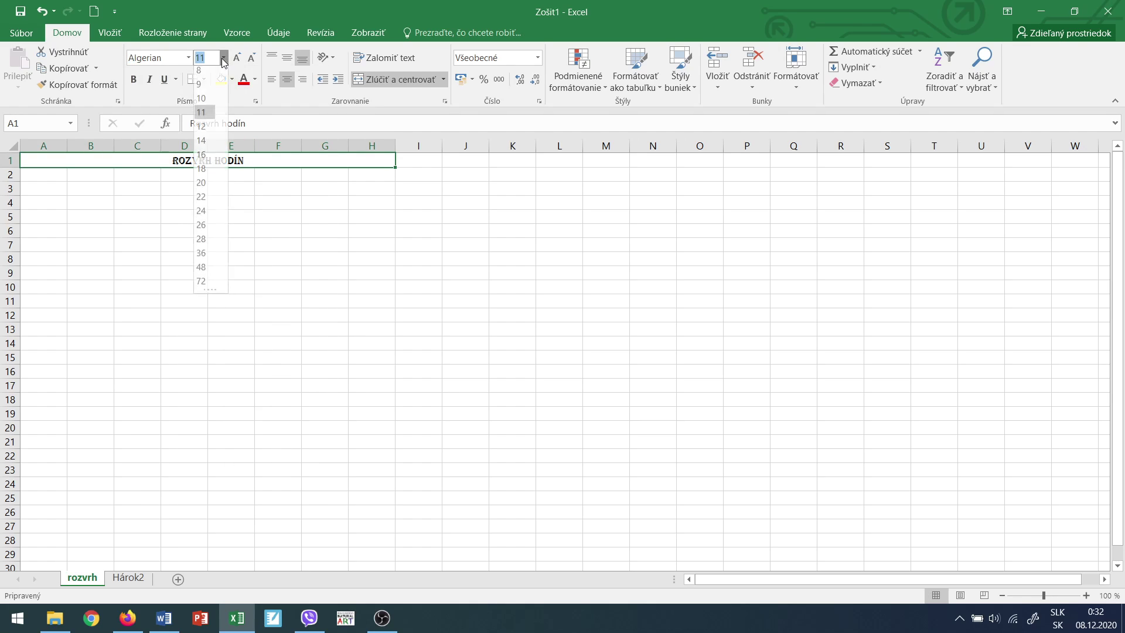
pyautogui.click(208, 248)
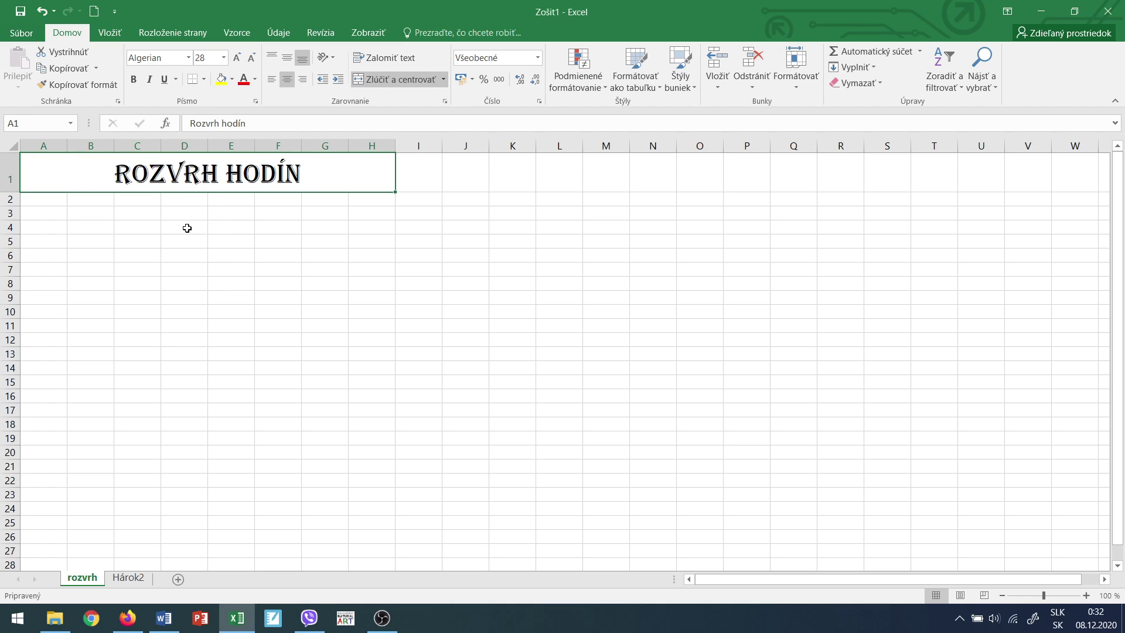
pyautogui.click(135, 79)
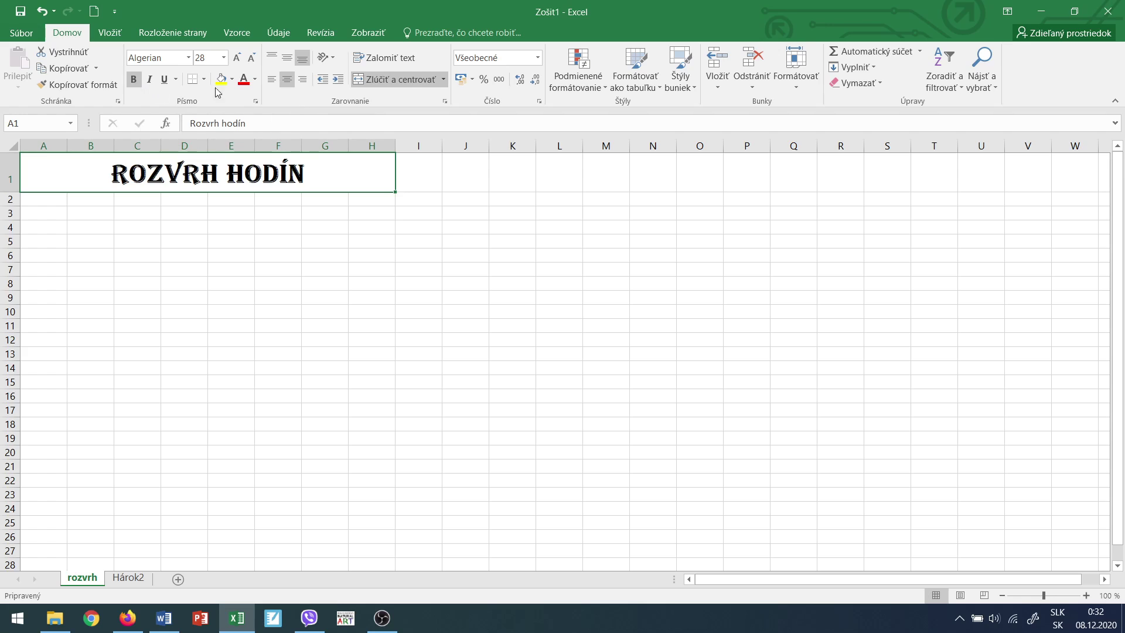
pyautogui.click(255, 81)
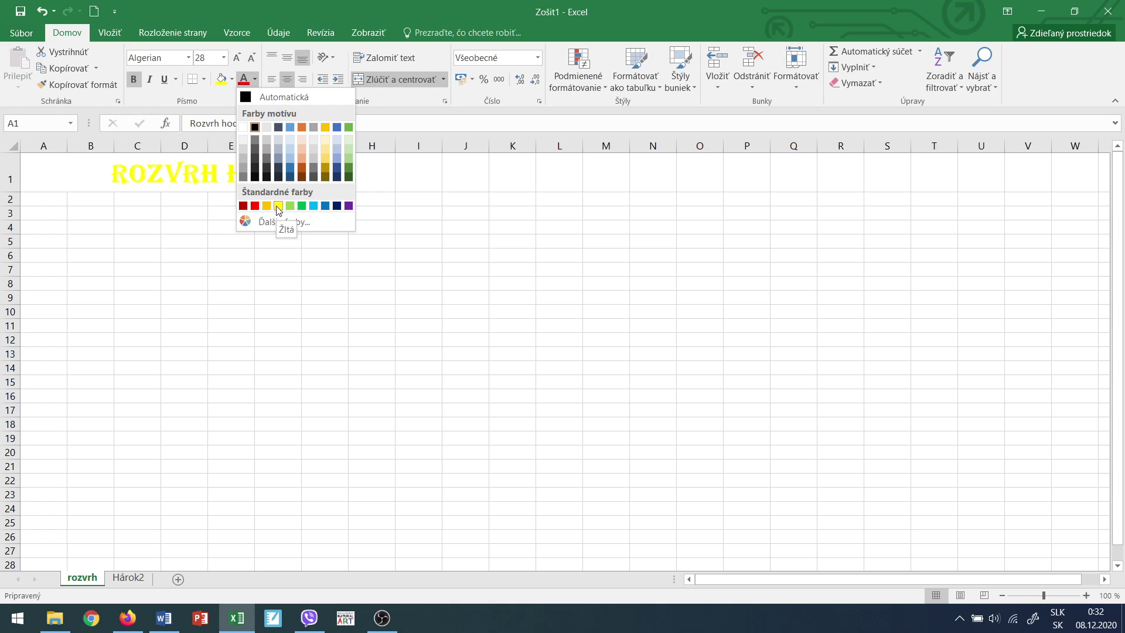
pyautogui.click(301, 207)
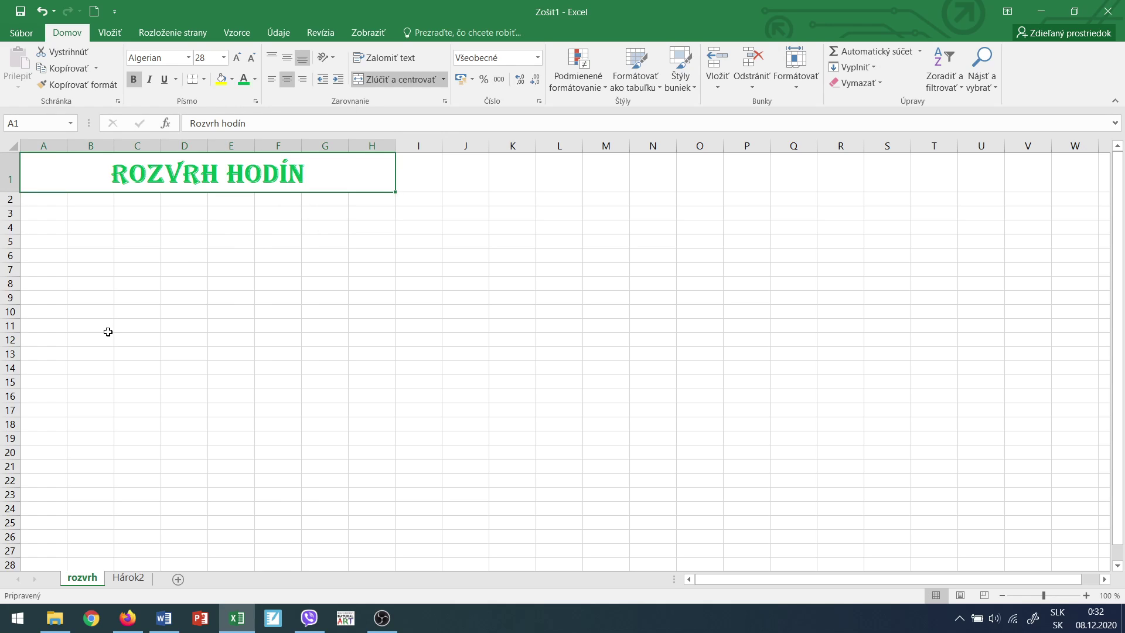
pyautogui.click(88, 210)
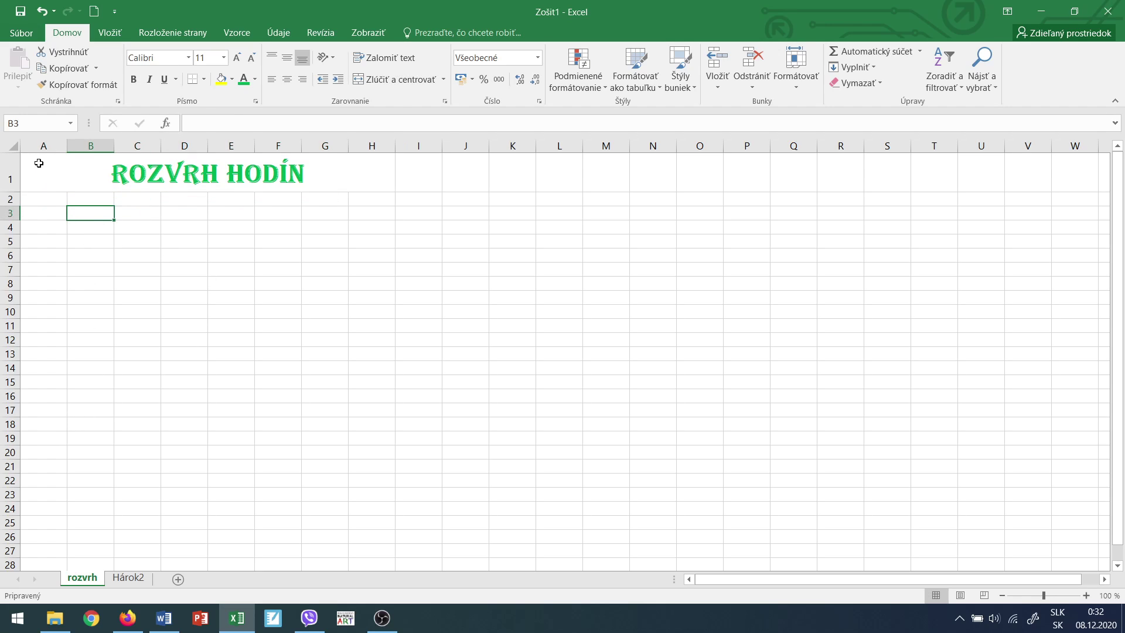
pyautogui.moveTo(38, 163); pyautogui.dragTo(265, 227)
pyautogui.moveTo(300, 295); pyautogui.dragTo(300, 277)
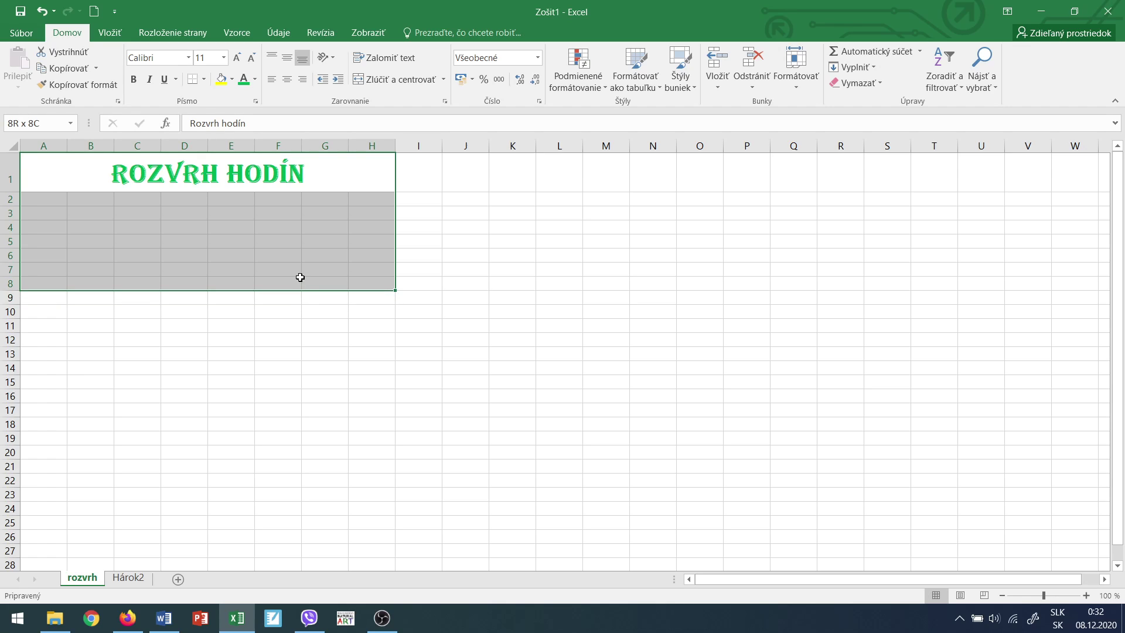
pyautogui.moveTo(300, 277); pyautogui.dragTo(300, 277)
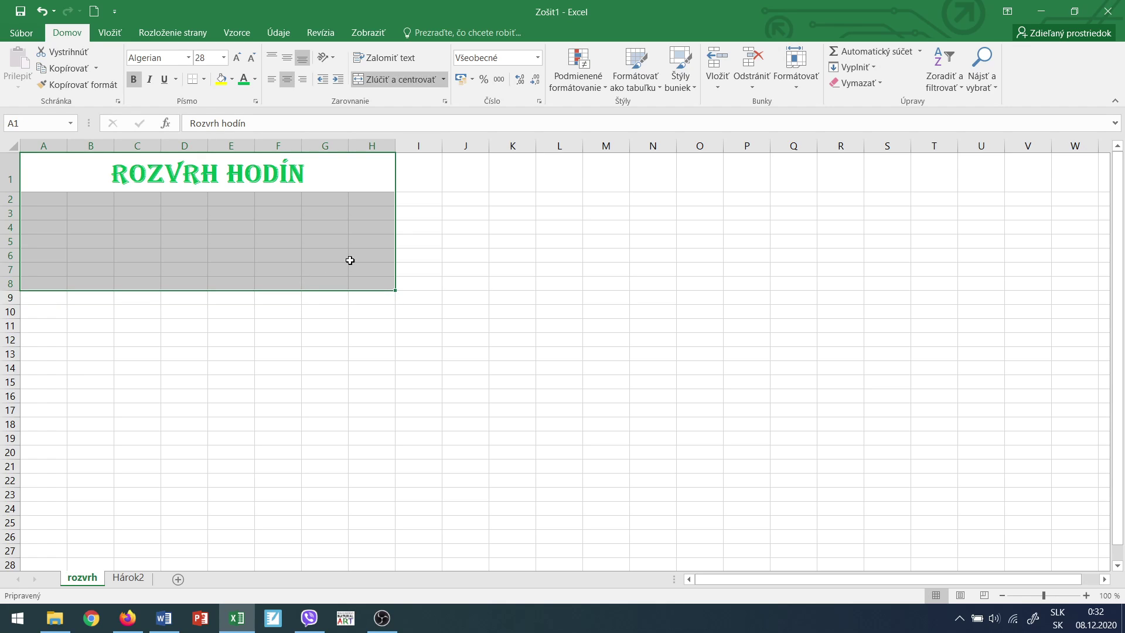
pyautogui.click(415, 180)
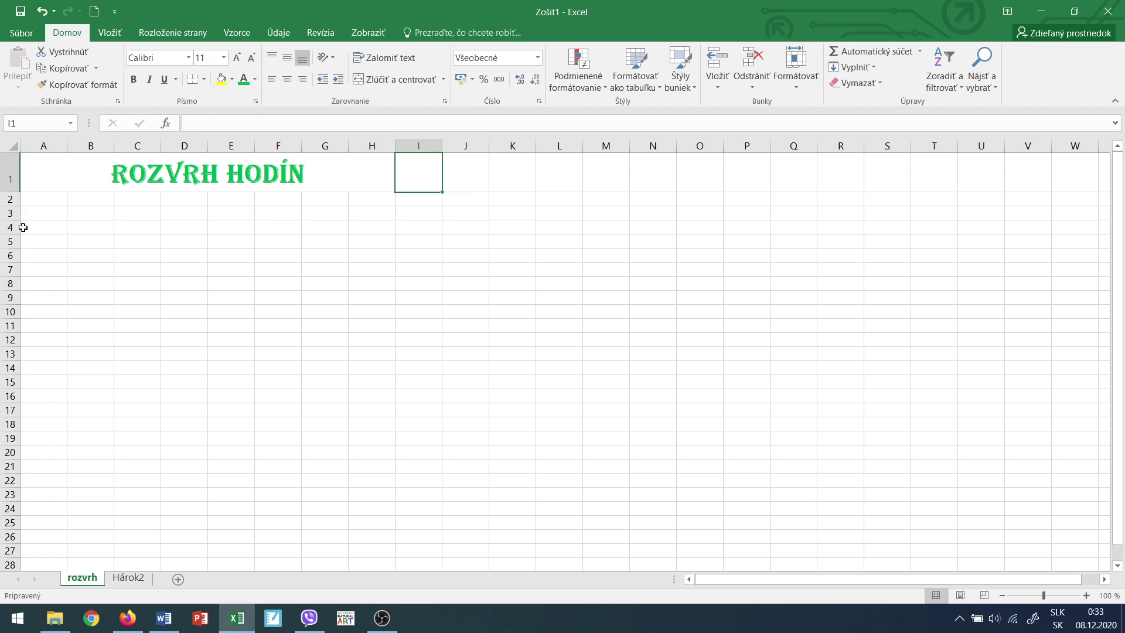
# Enter the header "dni" in A2 and the lesson numbers "1." in B2 and "2." in C2
pyautogui.click(41, 201)
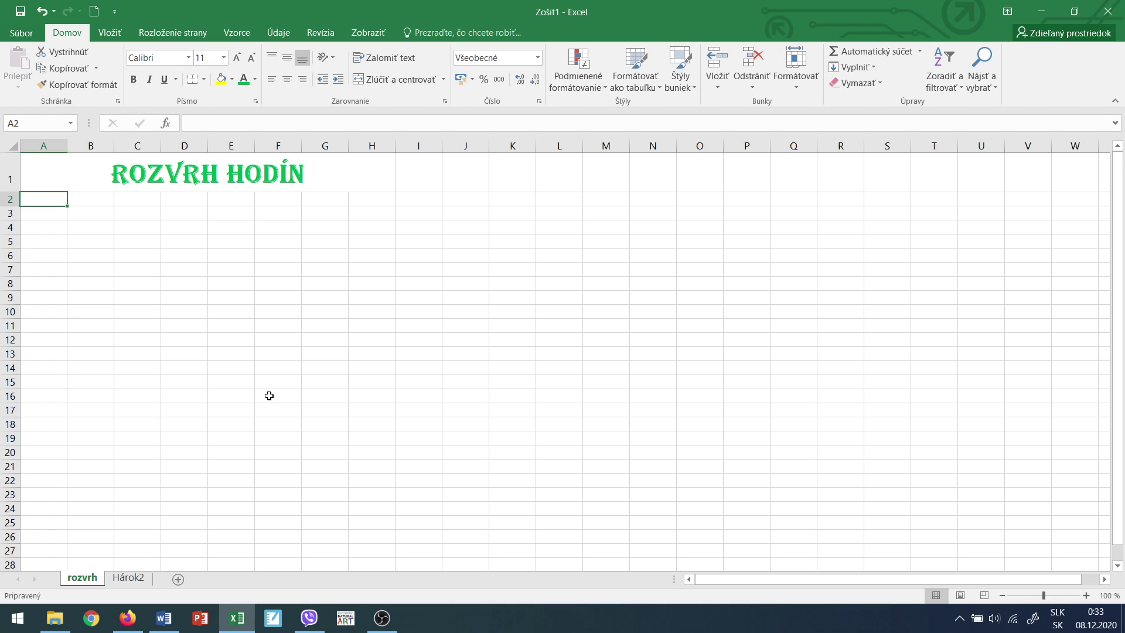
pyautogui.write('dne')
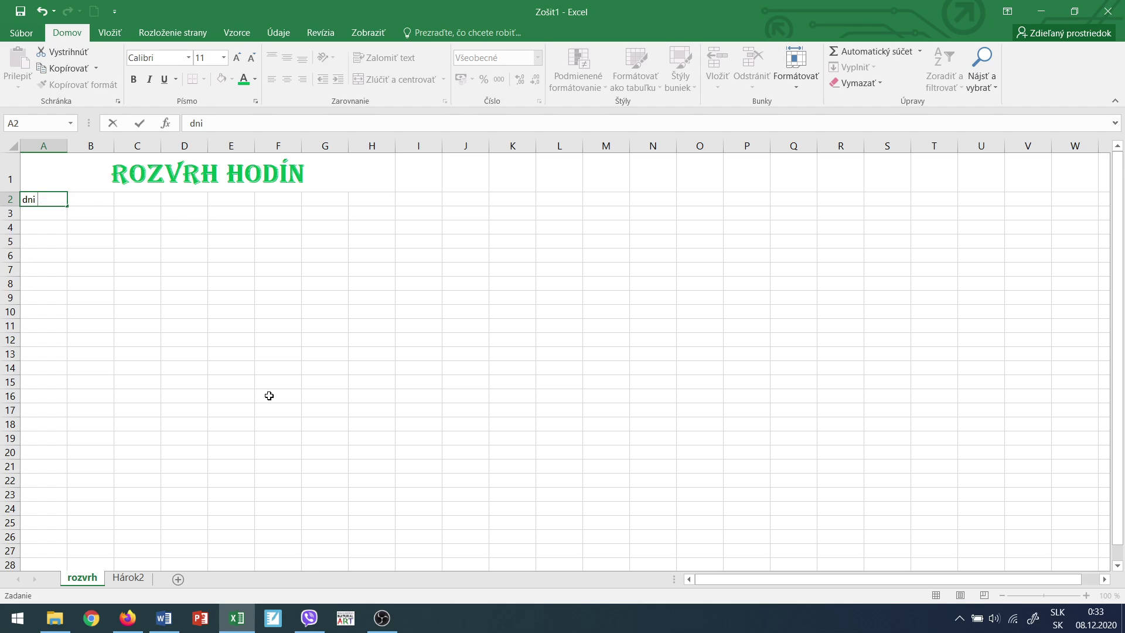
pyautogui.click(88, 197)
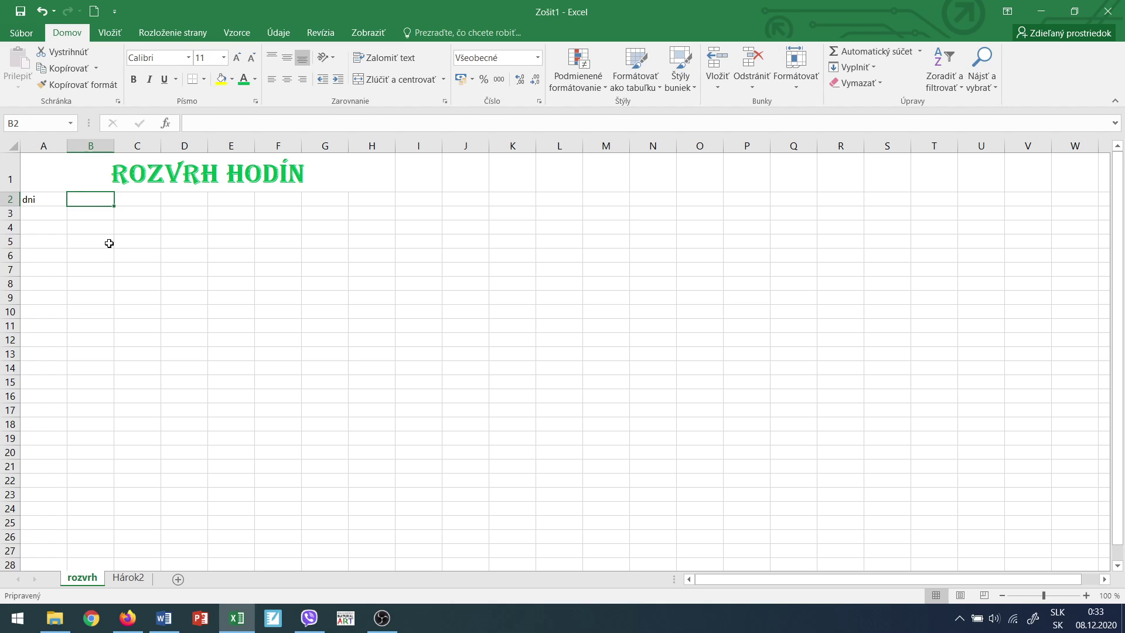
pyautogui.write('1.')
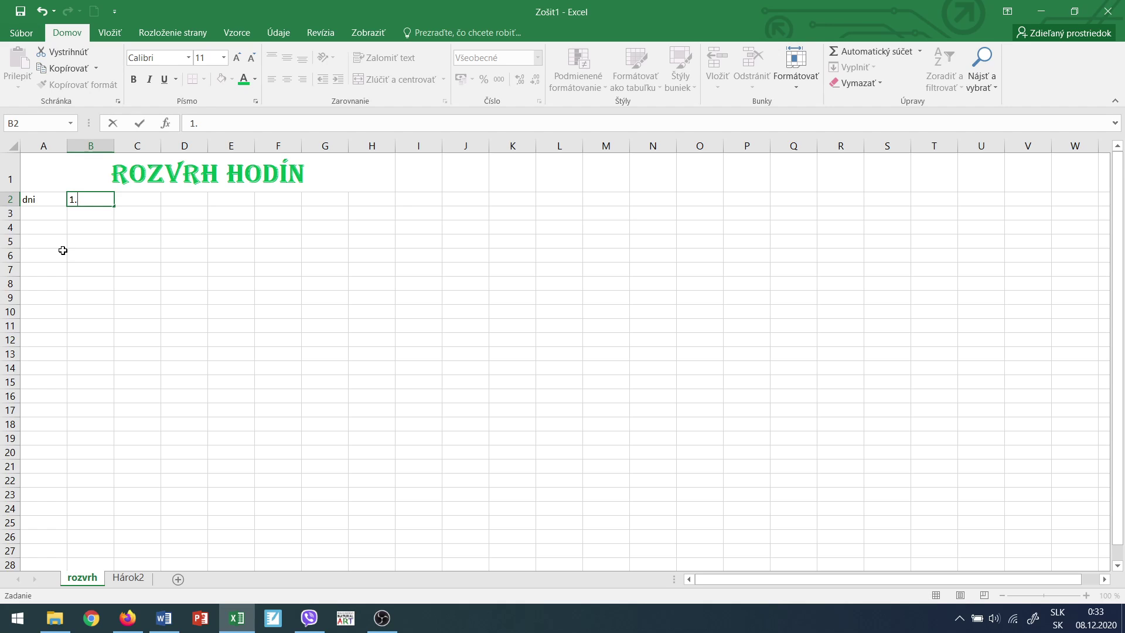
pyautogui.press('Tab')
pyautogui.write('2')
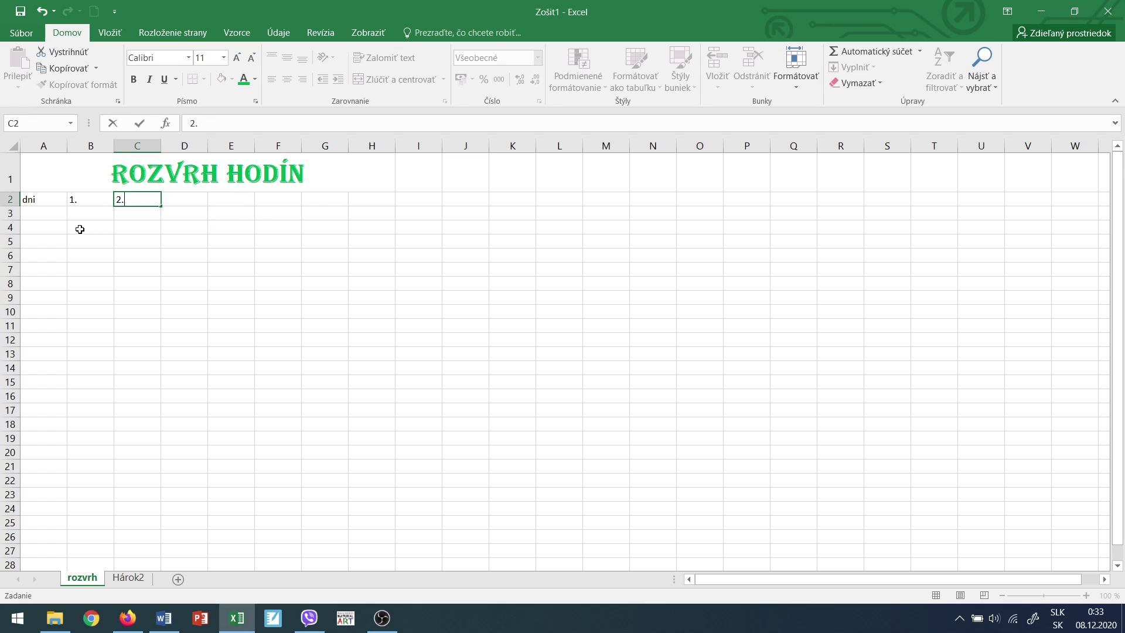
# Fill the lesson-number series from B2:C2 across row 2 through H2
pyautogui.moveTo(80, 196); pyautogui.dragTo(131, 197)
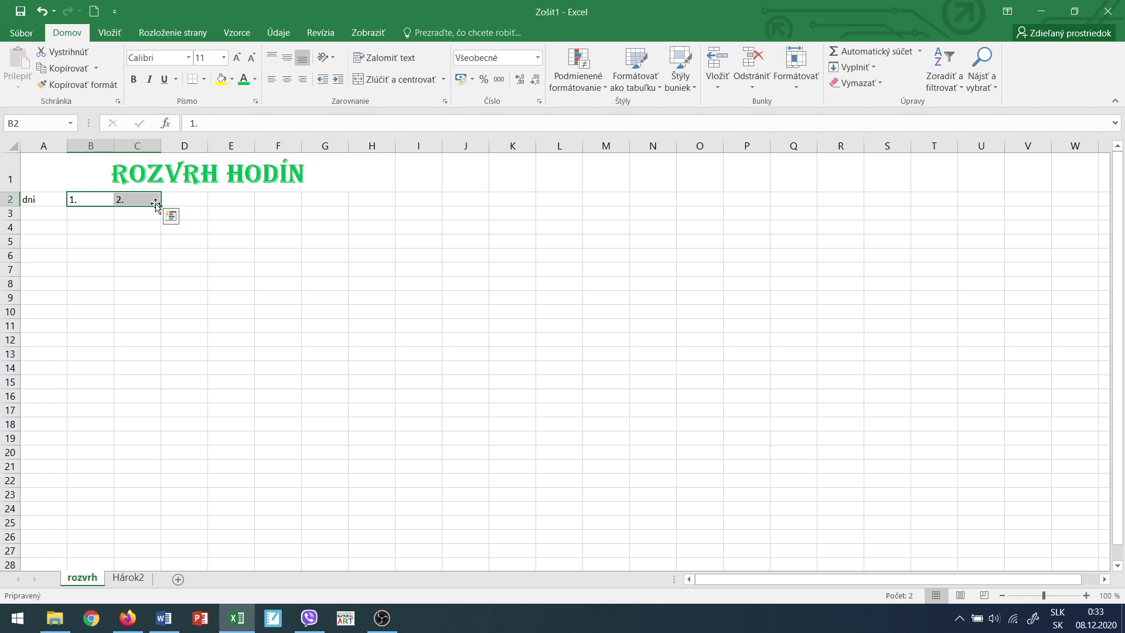
pyautogui.moveTo(163, 206); pyautogui.dragTo(391, 206)
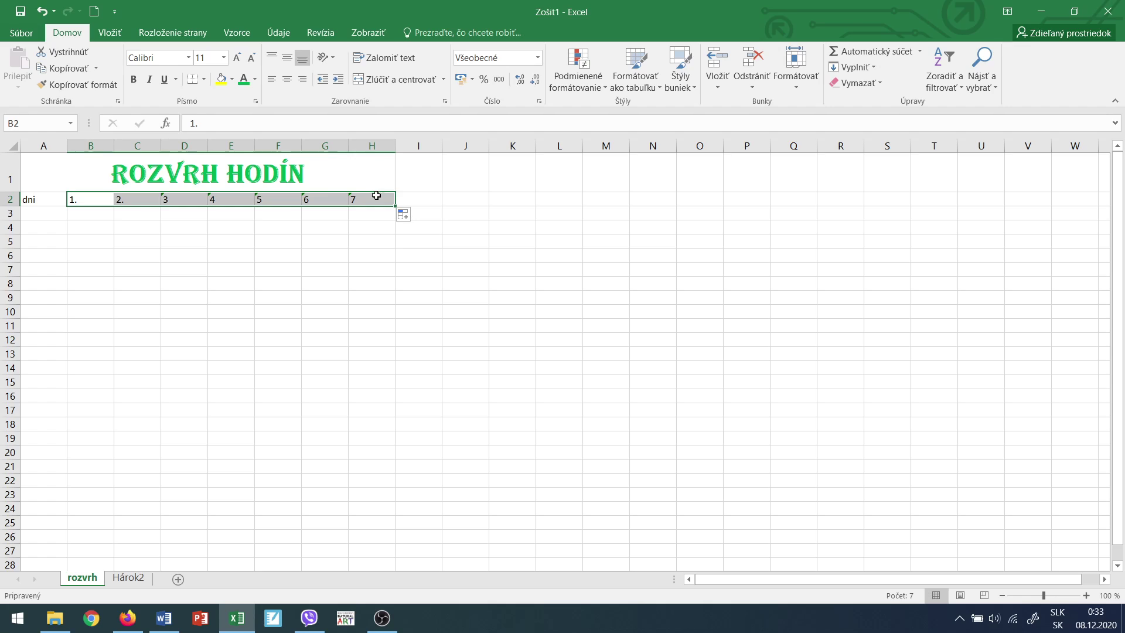
pyautogui.moveTo(381, 196); pyautogui.dragTo(210, 217)
pyautogui.click(210, 217)
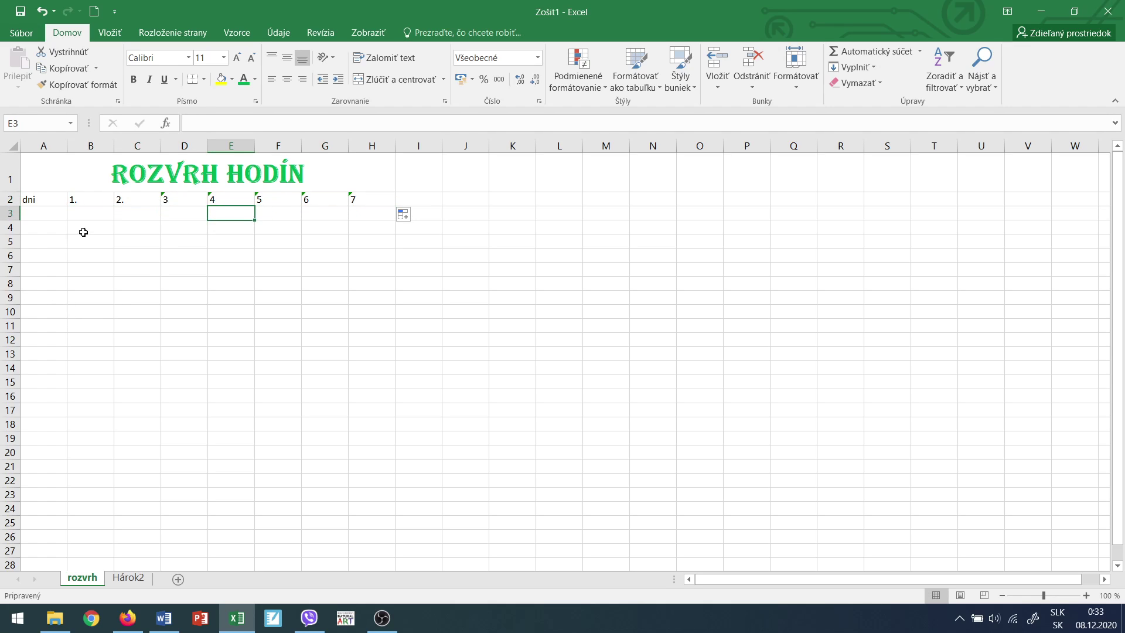
# Centre the header cells A2:H2 horizontally and align them to the middle vertically
pyautogui.moveTo(26, 199); pyautogui.dragTo(373, 199)
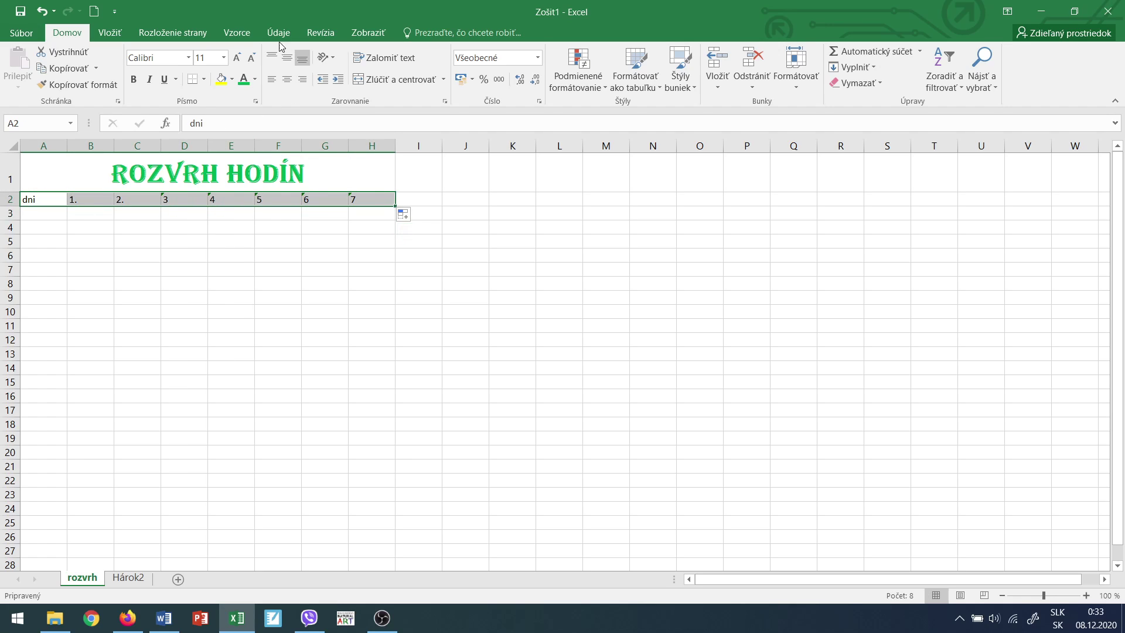
pyautogui.click(290, 82)
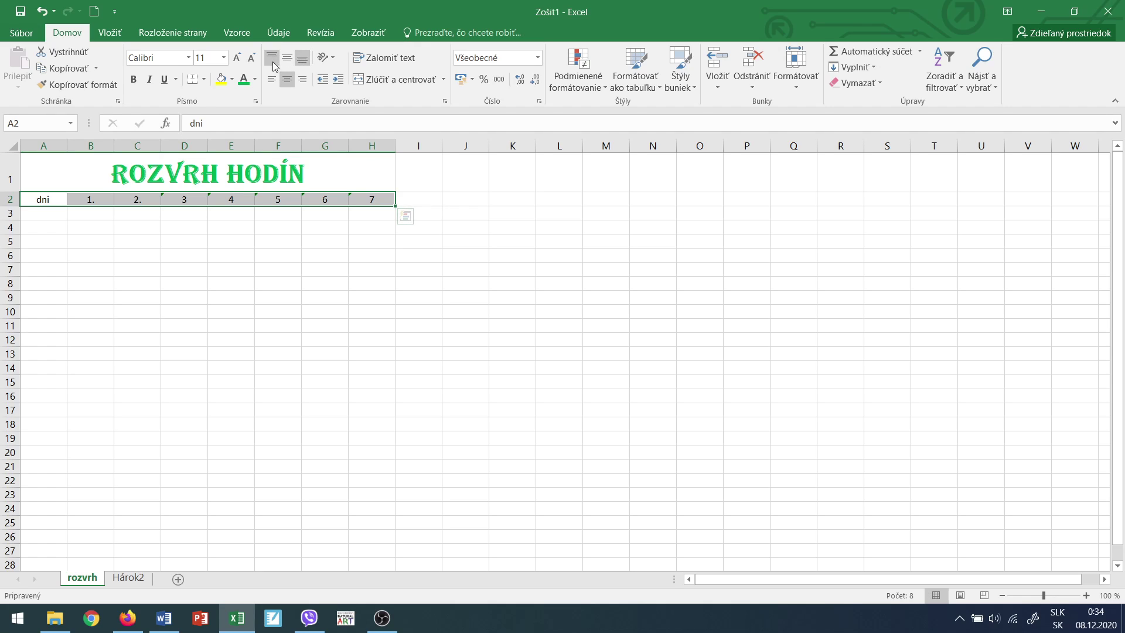
pyautogui.click(292, 62)
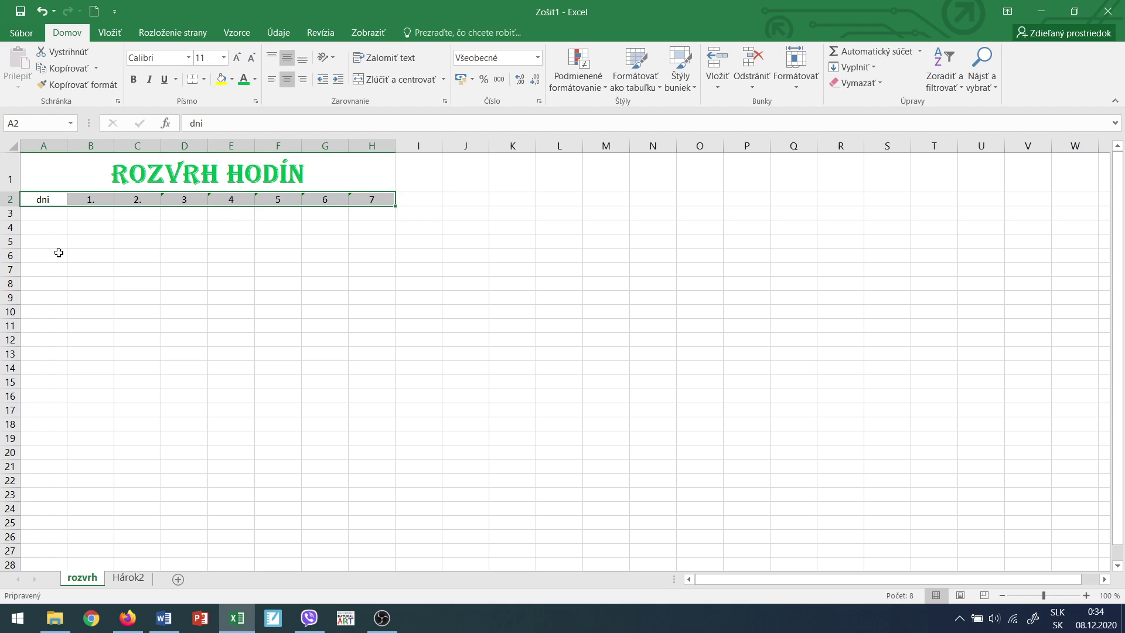
# Enter the lesson times "7,15 - 8,00" in B3 and "8,05 - 8,50" in C3
pyautogui.click(77, 215)
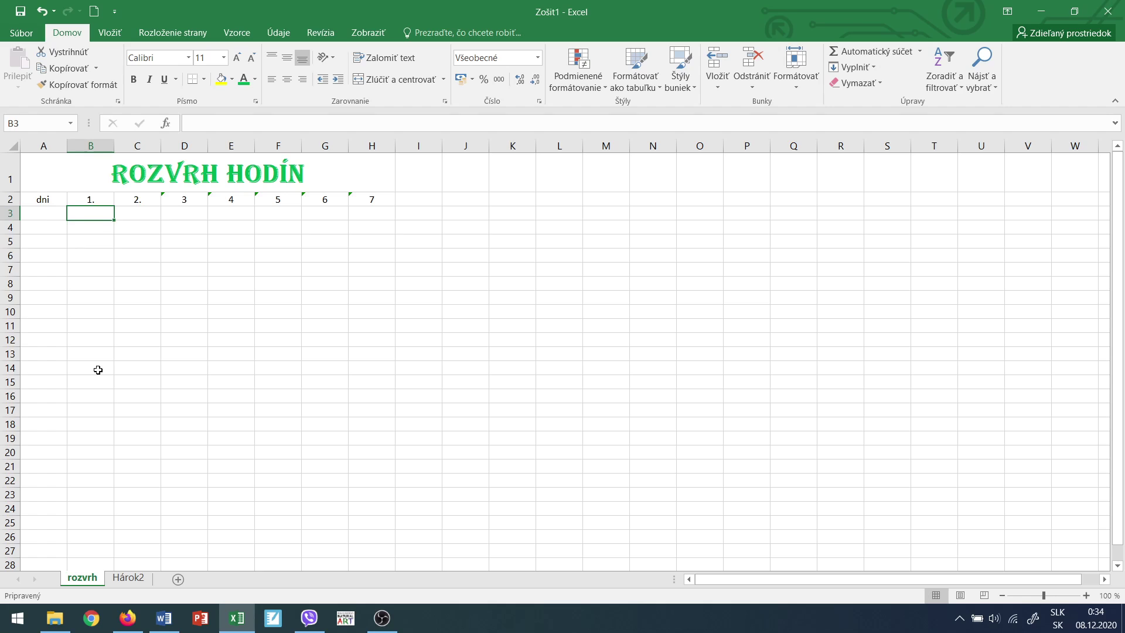
pyautogui.write('7,15')
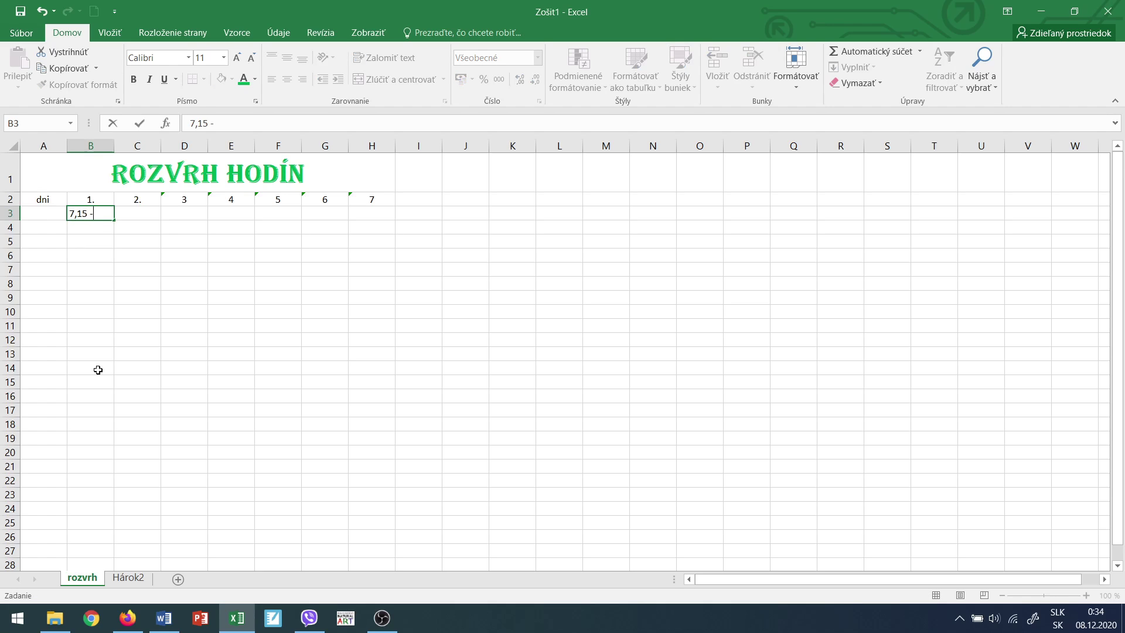
pyautogui.write(' - 8,00')
pyautogui.press('Tab')
pyautogui.write('8')
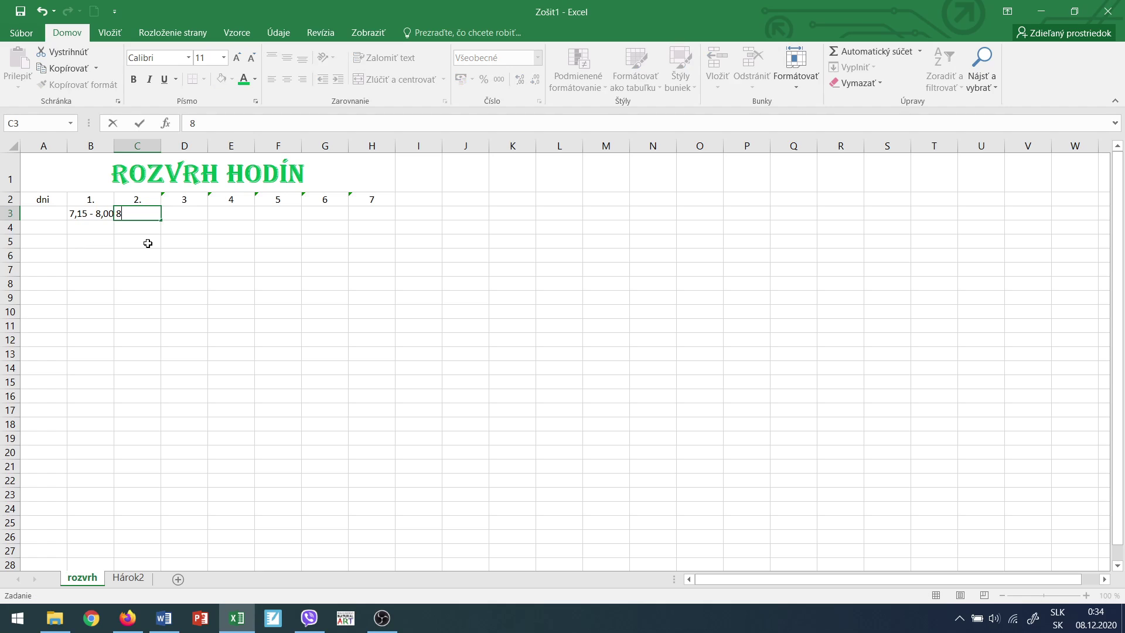
pyautogui.write(',05 - 8,50')
pyautogui.press('F2')
pyautogui.click(181, 214)
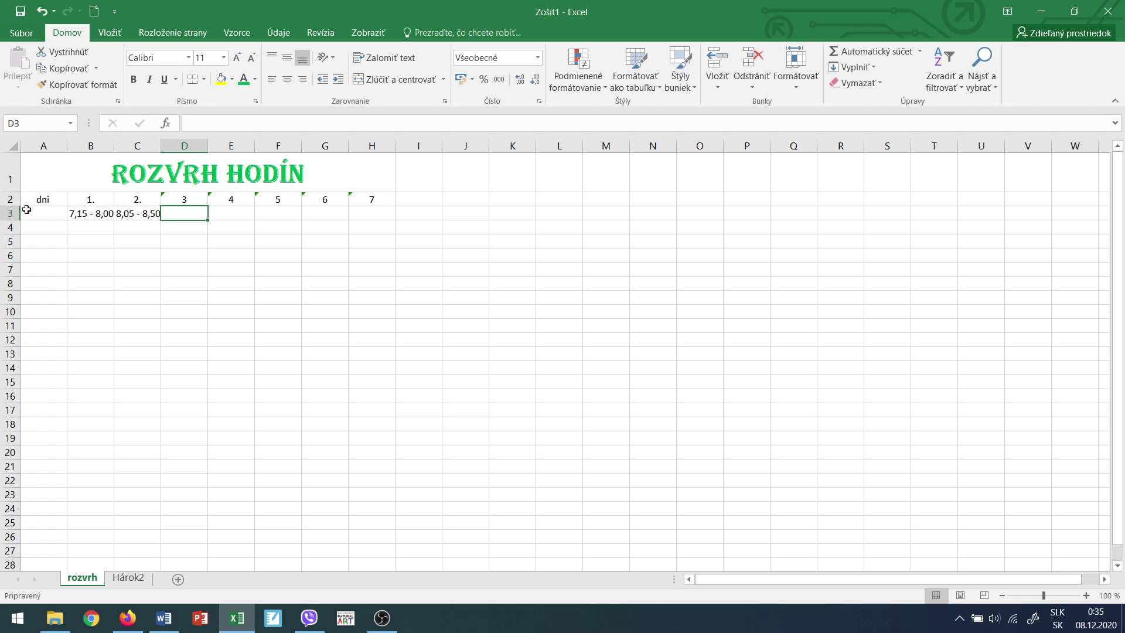
# Set the width of columns A through H to 9,11
pyautogui.moveTo(25, 215); pyautogui.dragTo(373, 215)
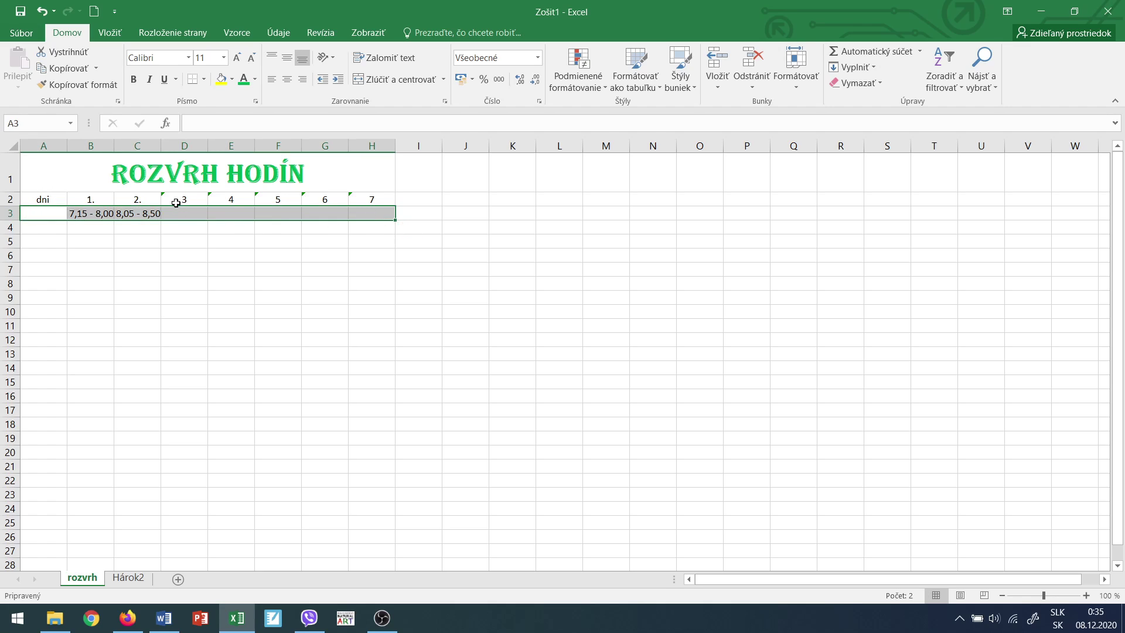
pyautogui.click(802, 90)
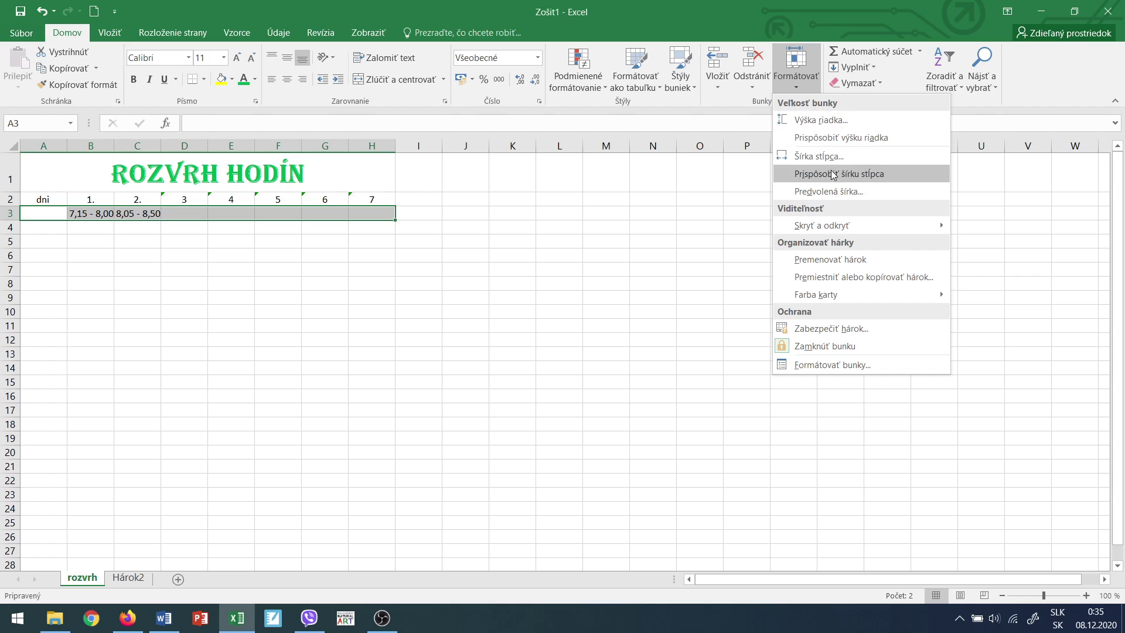
pyautogui.click(818, 157)
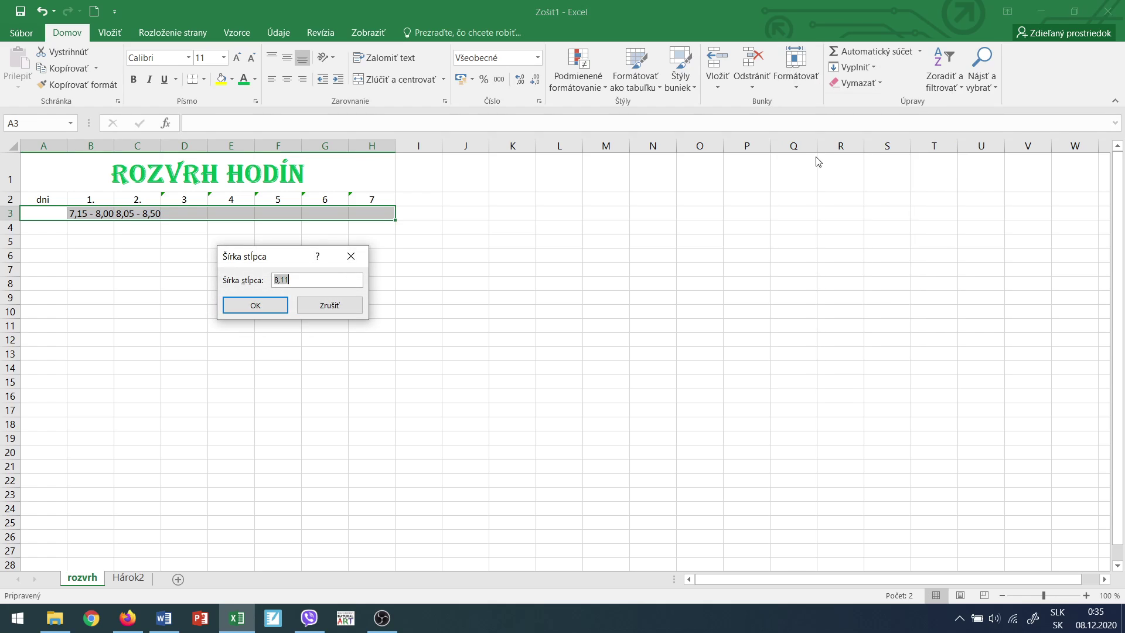
pyautogui.click(277, 279)
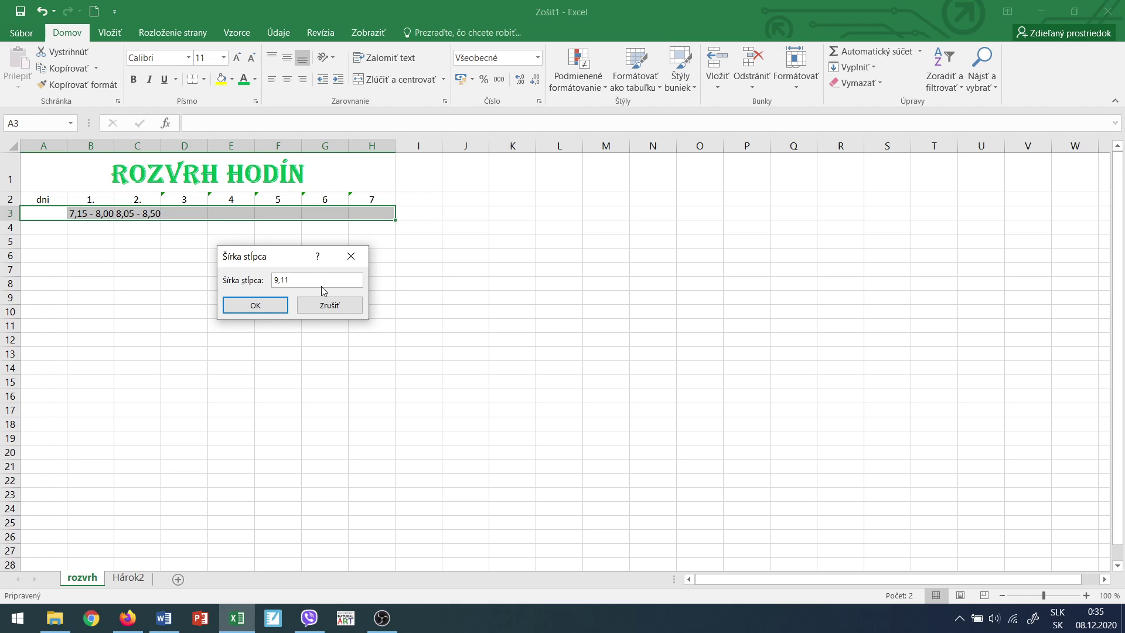
pyautogui.click(262, 305)
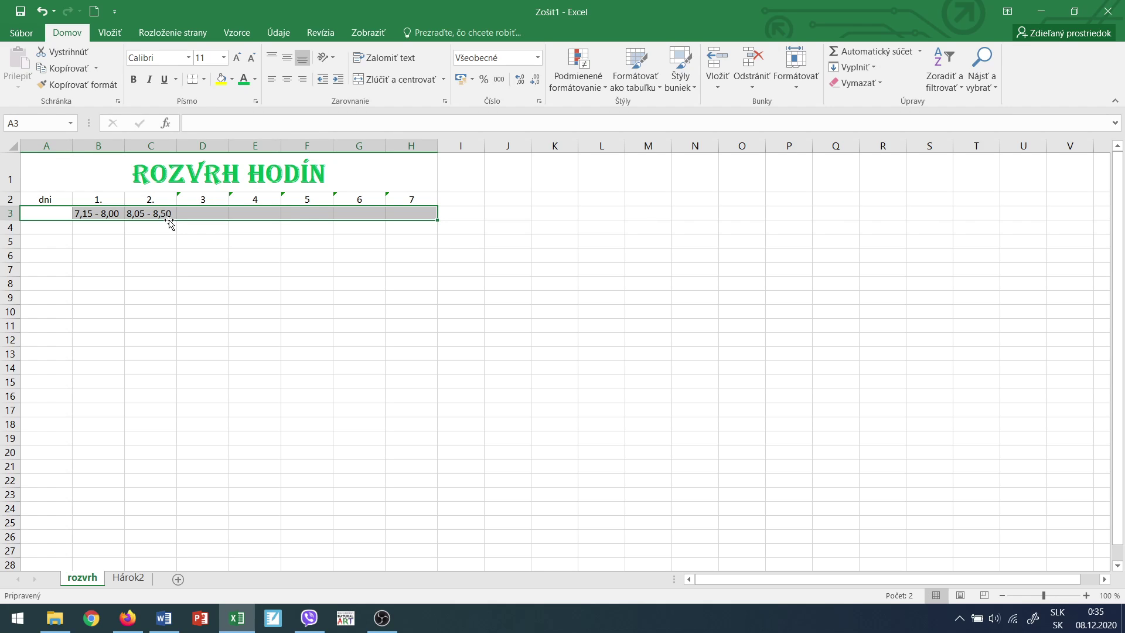
# Increase the width of columns A through H beyond 9,11
pyautogui.click(796, 79)
pyautogui.click(808, 156)
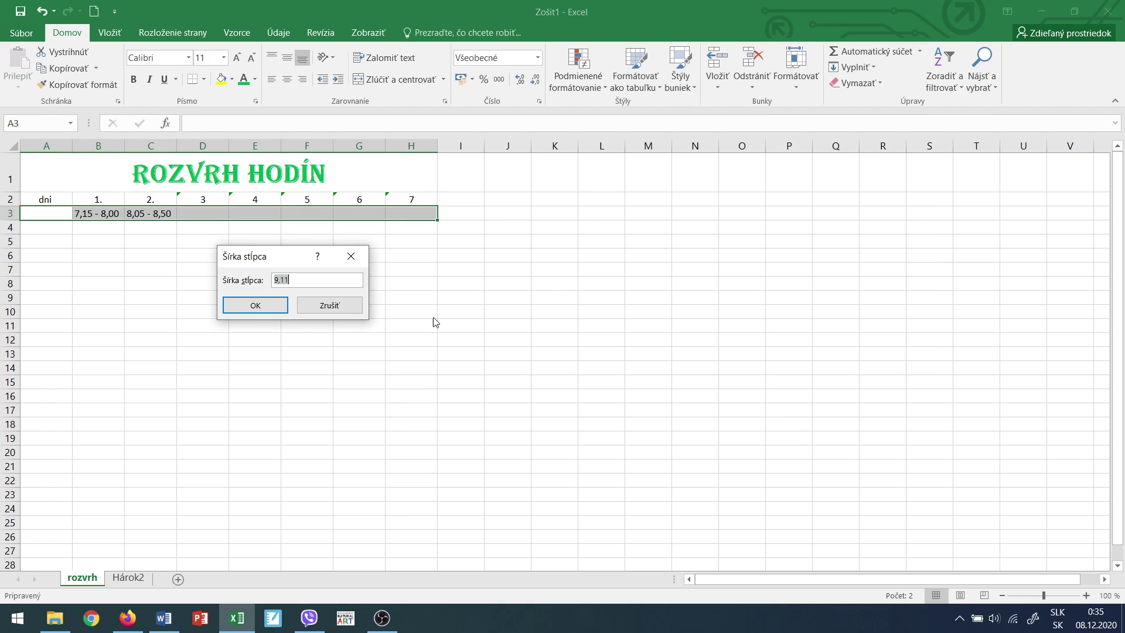
pyautogui.click(277, 281)
pyautogui.press('Return')
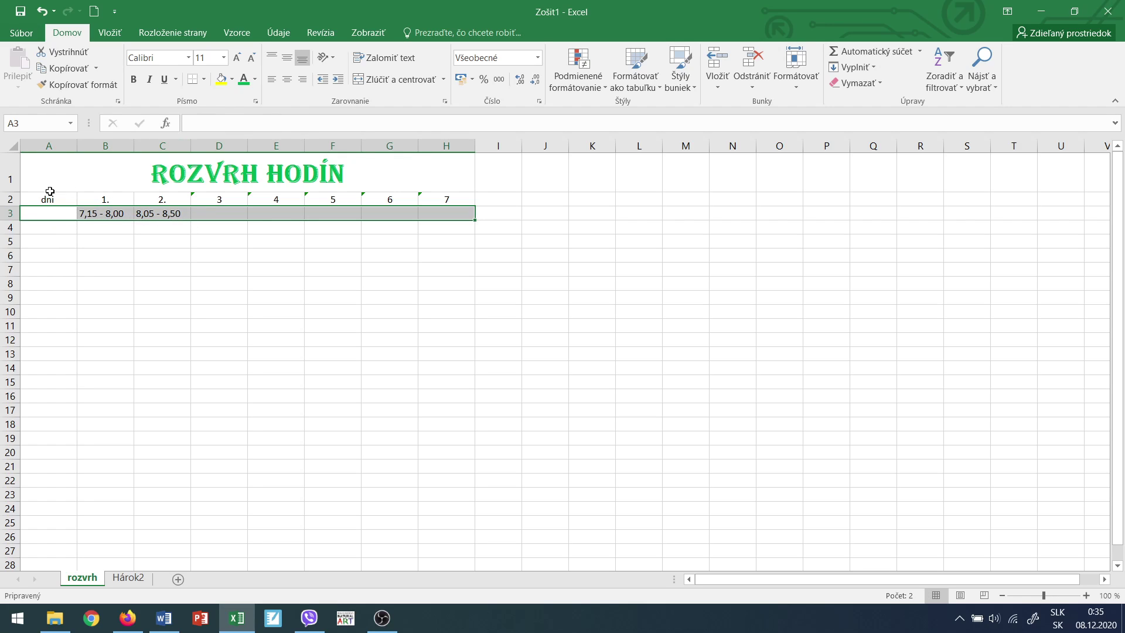
# Centre the lesson-time cells A3:H3 horizontally and align them to the middle vertically
pyautogui.click(18, 197)
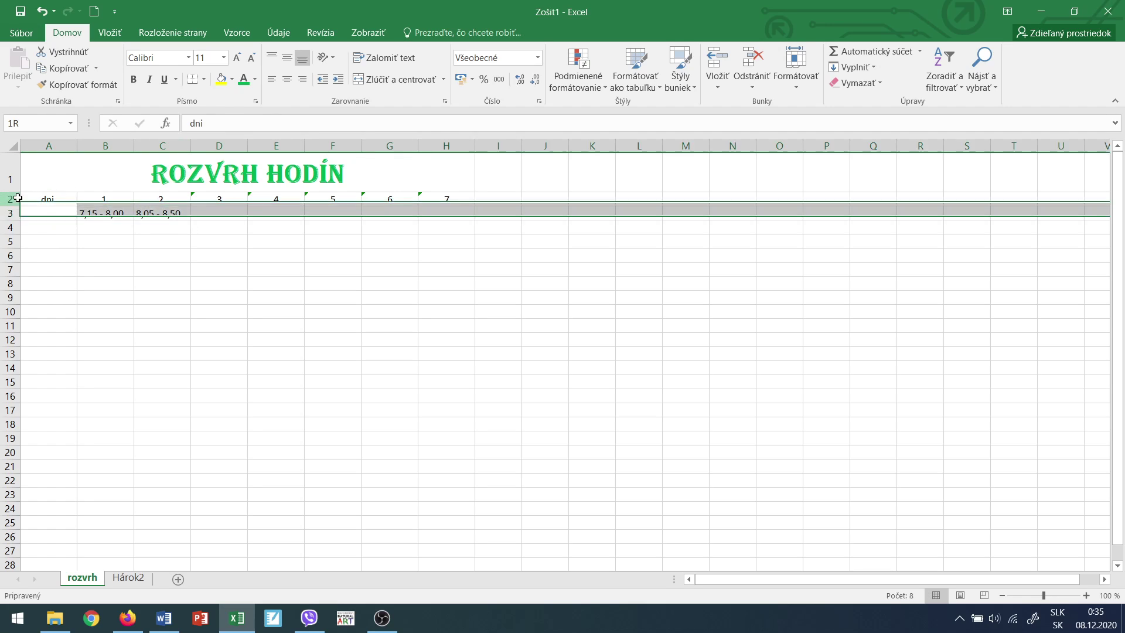
pyautogui.click(287, 79)
pyautogui.moveTo(33, 214); pyautogui.dragTo(447, 215)
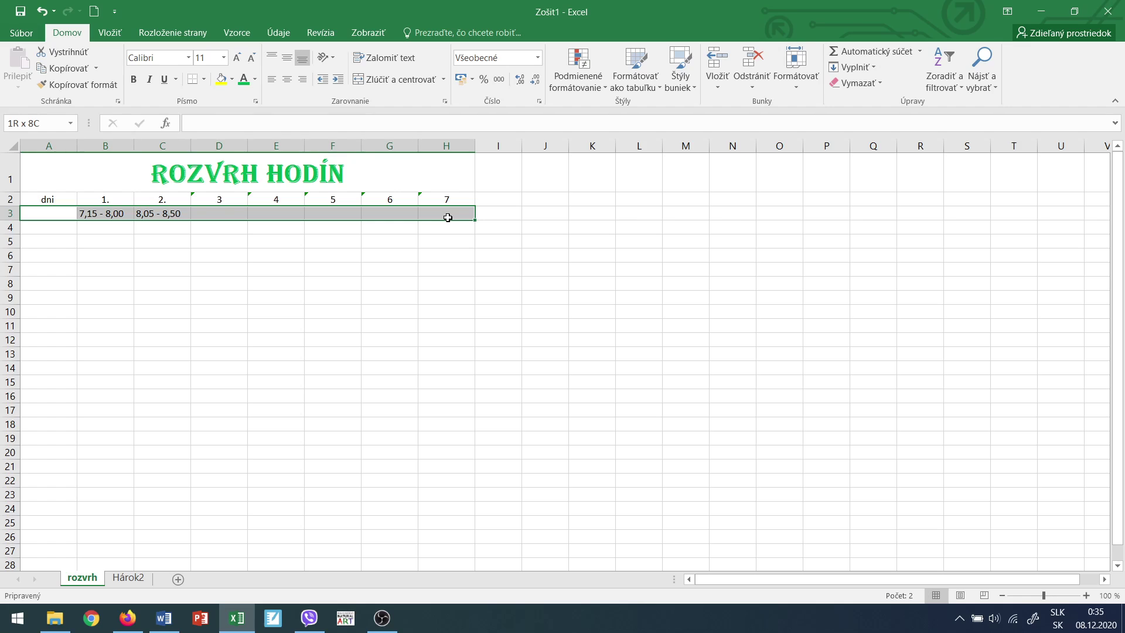
pyautogui.click(287, 79)
pyautogui.click(290, 58)
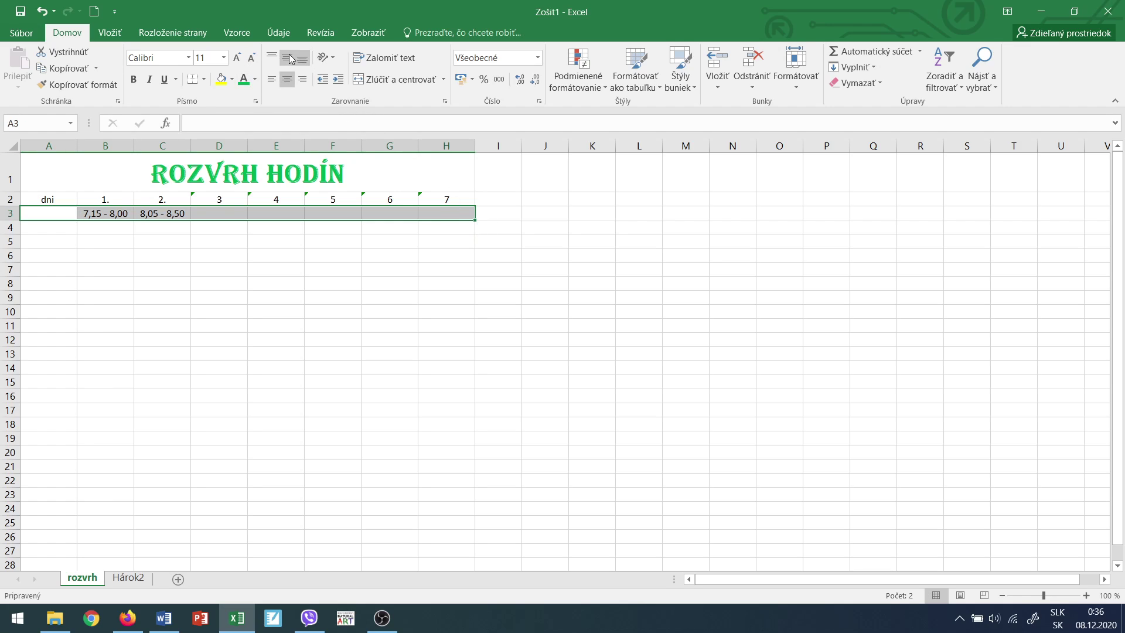
# Enter the lesson times "9,10 - 9,55" in D3 and "10,00 - 10,45" in E3
pyautogui.click(203, 215)
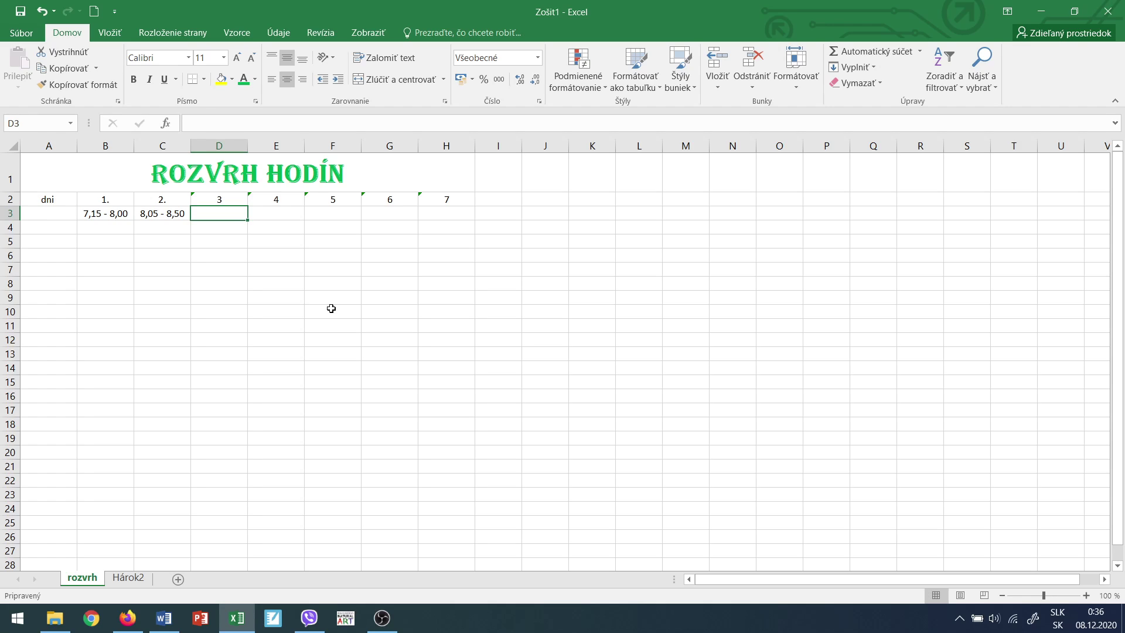
pyautogui.write('9,10')
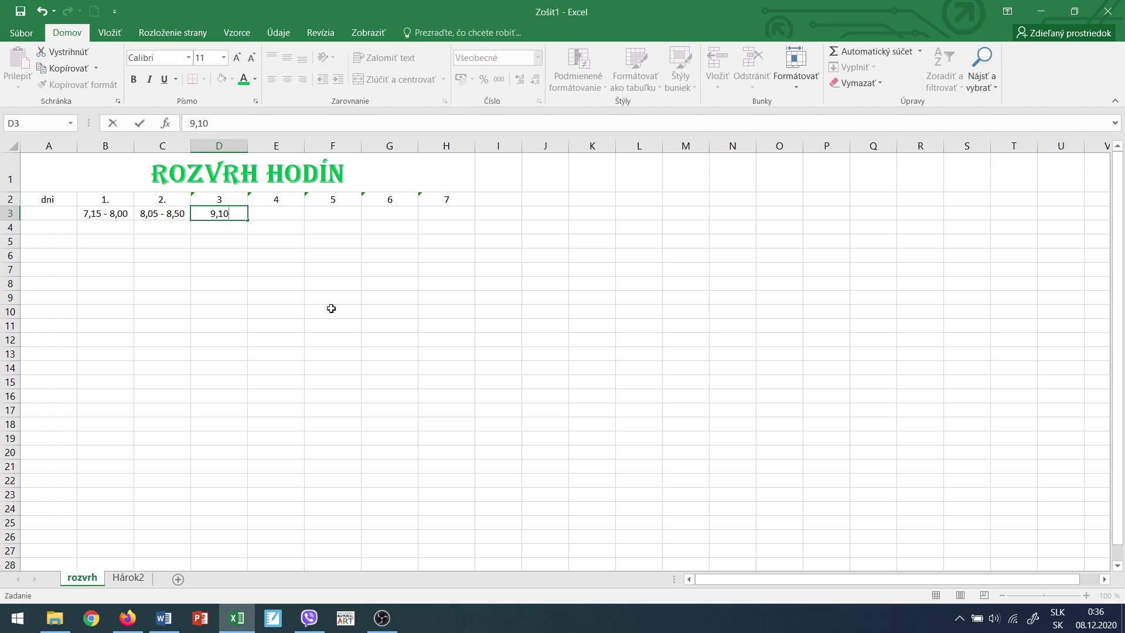
pyautogui.write(' - 9,55')
pyautogui.click(283, 215)
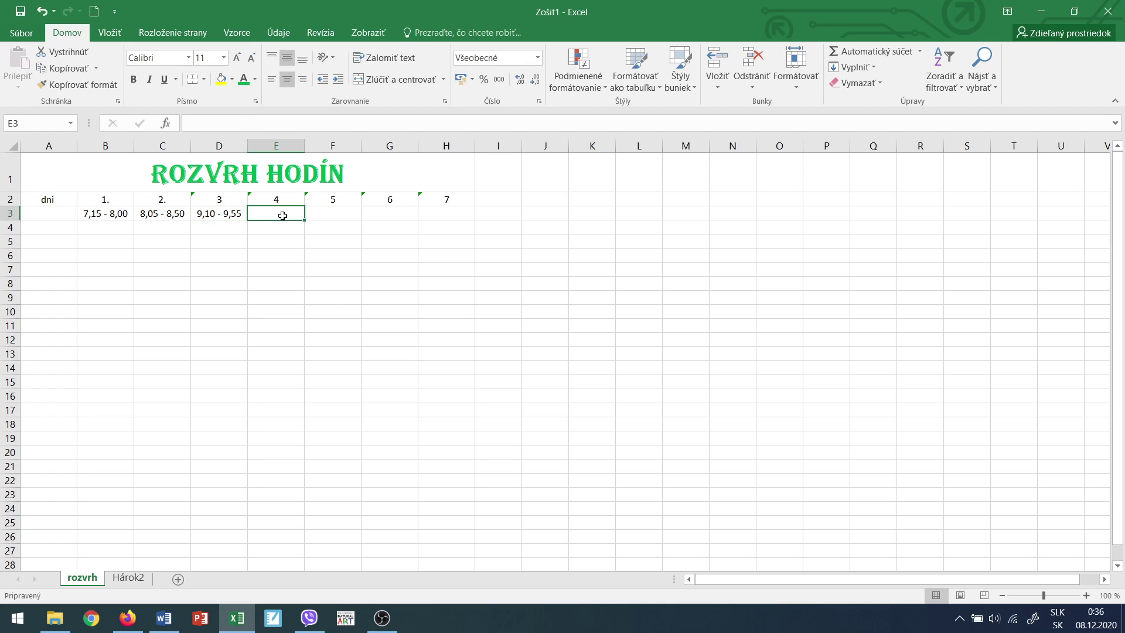
pyautogui.write('10,00')
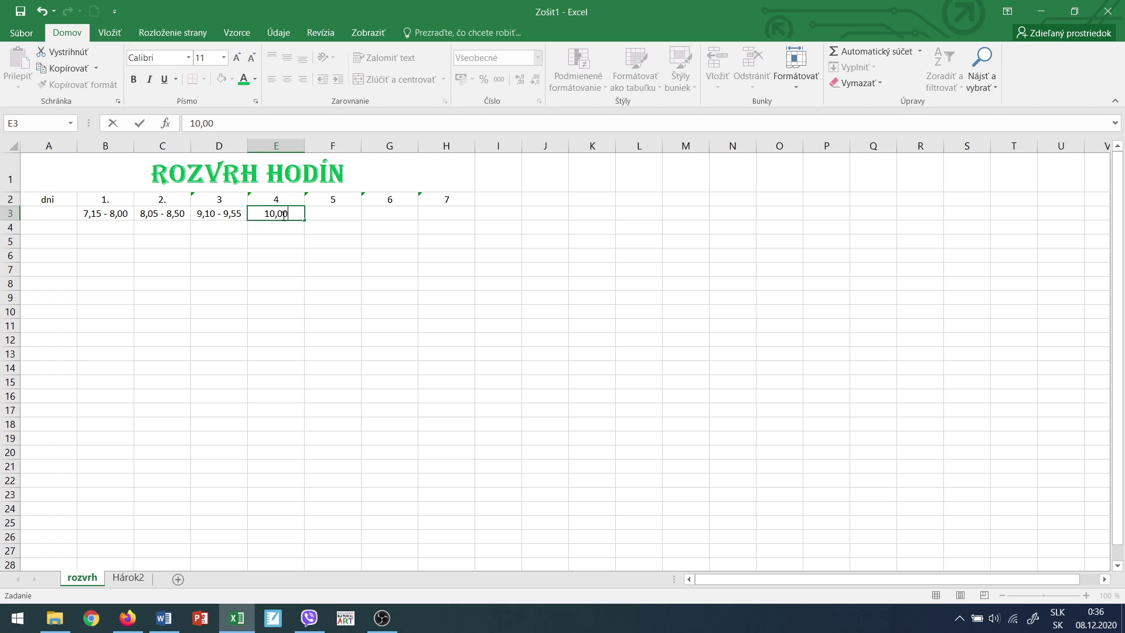
pyautogui.write(' - 10,45')
pyautogui.press('Tab')
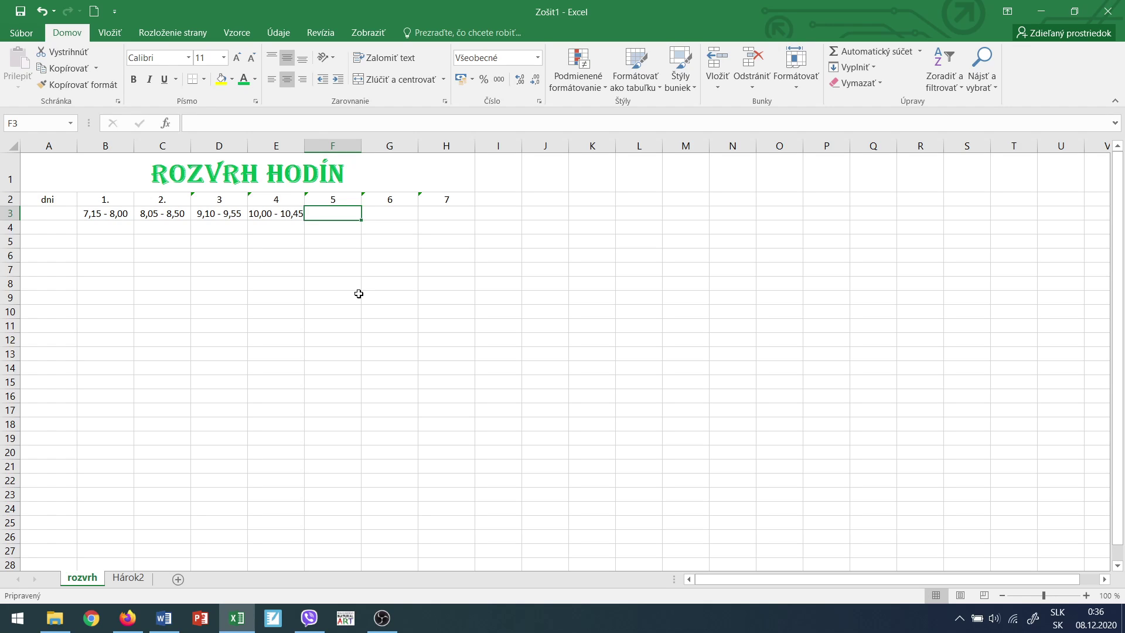
# Enter the lesson times "10,55 - 11,40" in F3, "11,45 - 12,30" in G3 and "13,00 - 13,45" in H3
pyautogui.write('10,')
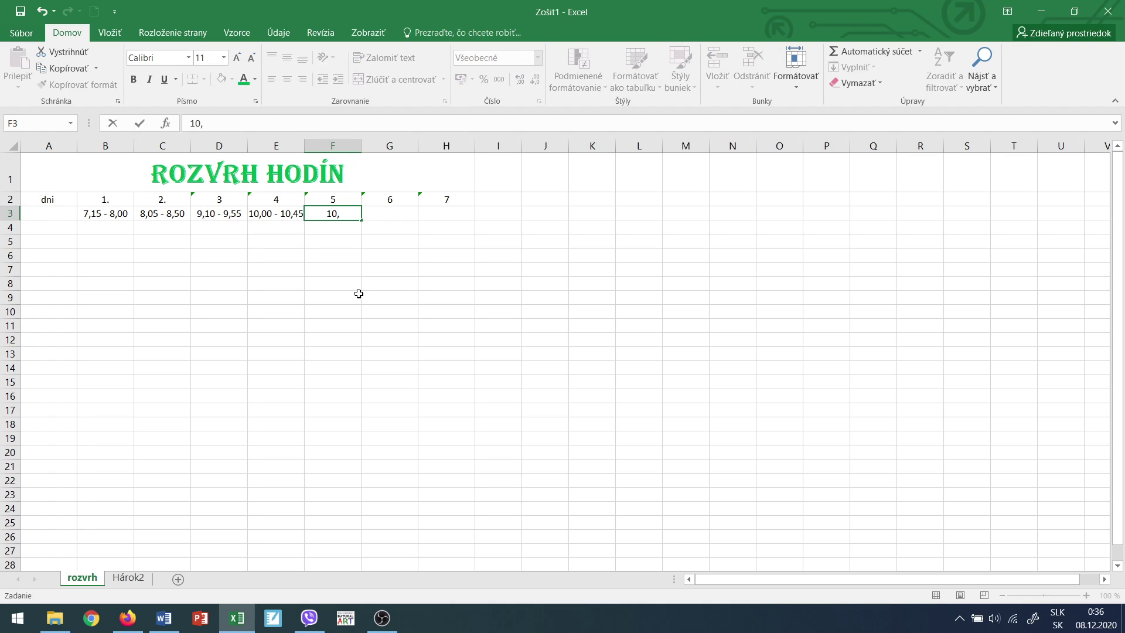
pyautogui.write('55 - 11,40')
pyautogui.press('Tab')
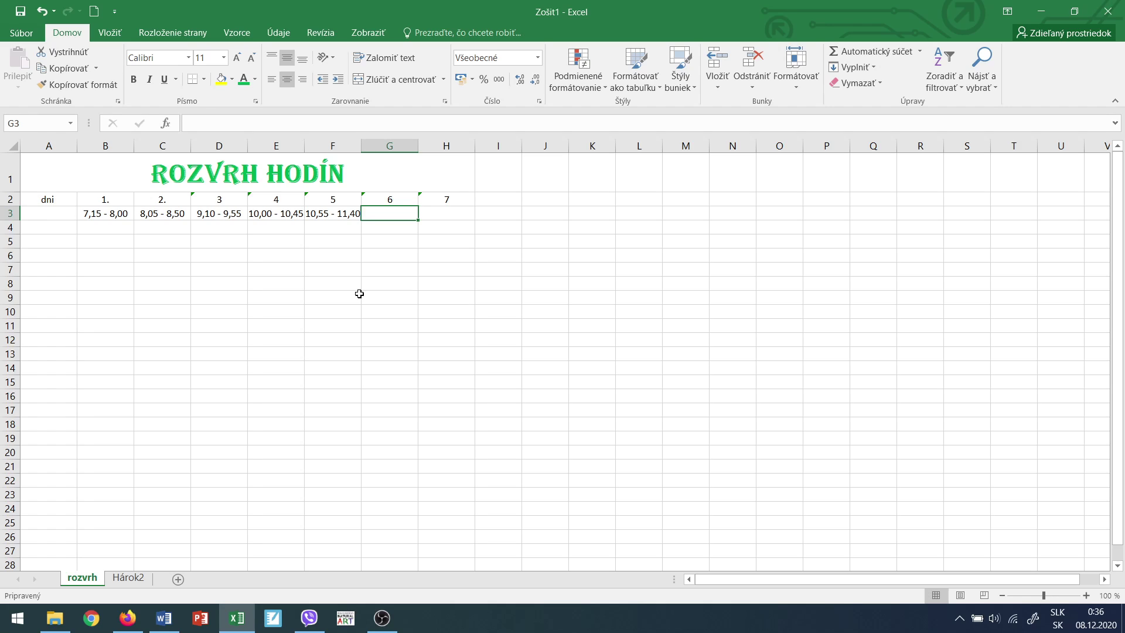
pyautogui.write('11,45')
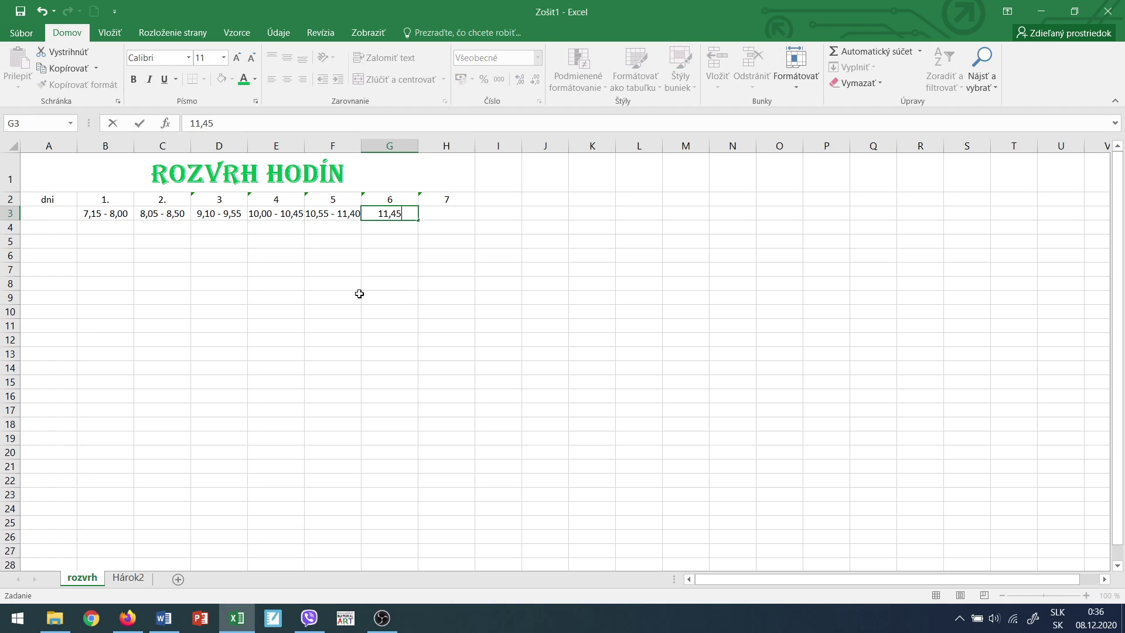
pyautogui.write(' - 12,30')
pyautogui.press('Tab')
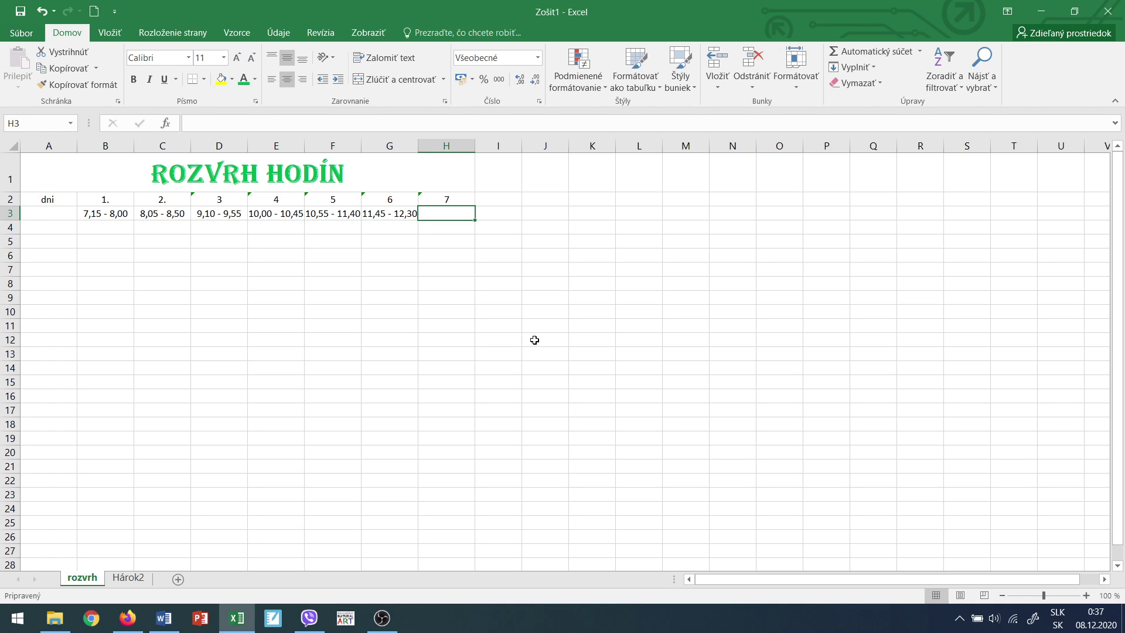
pyautogui.write('1')
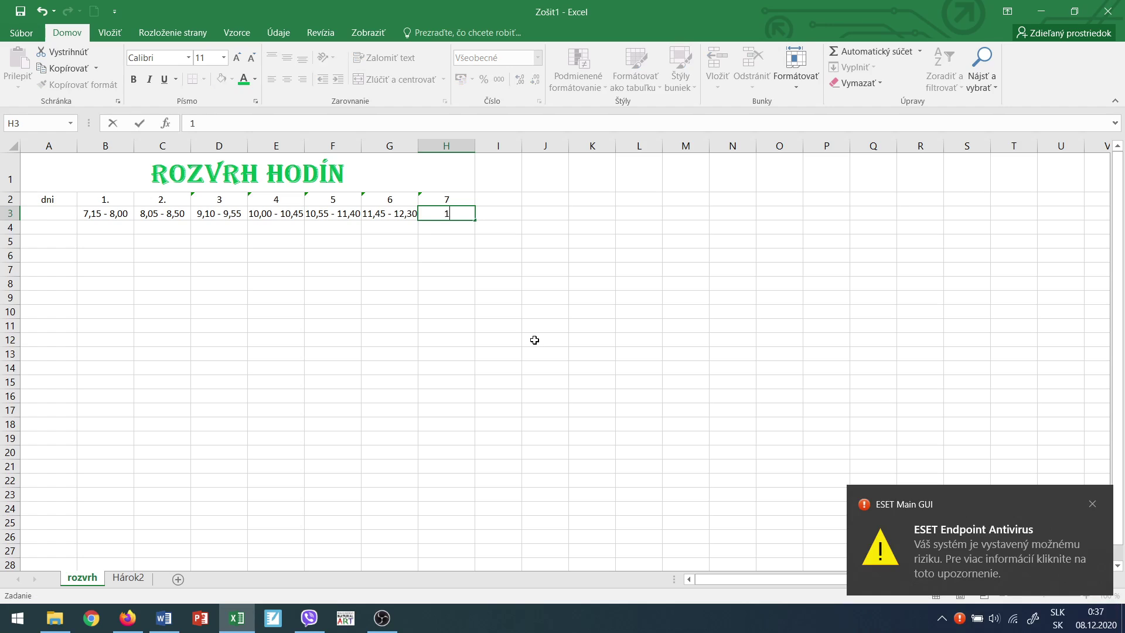
pyautogui.write('3,00 - 13,45')
pyautogui.click(468, 269)
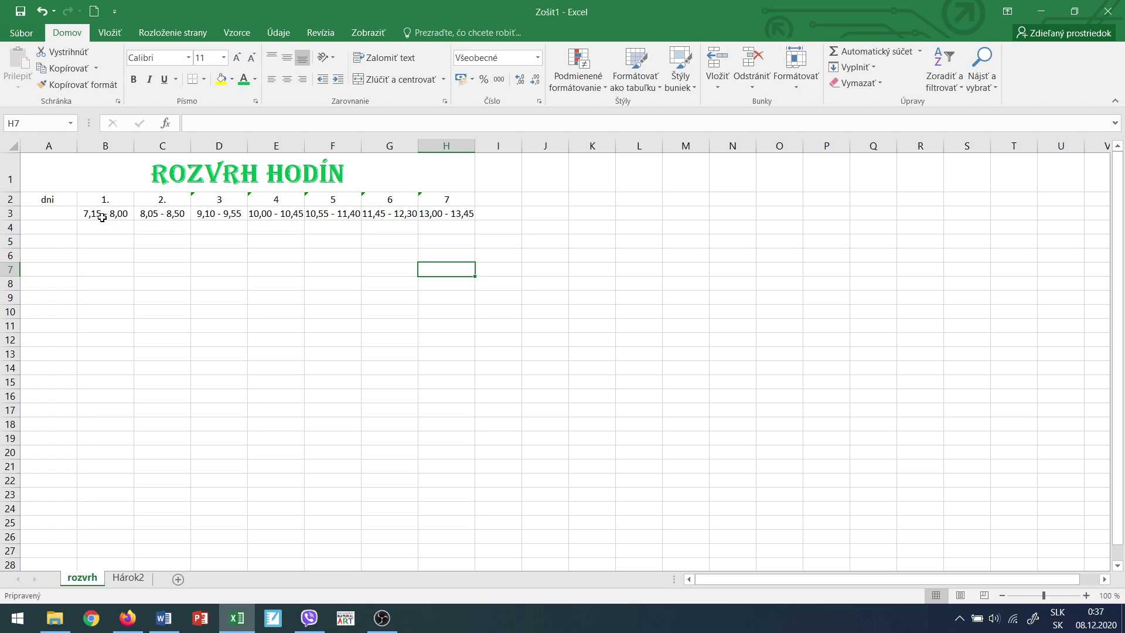
# Reduce the font size of the lesson times in B3:H3 to 9
pyautogui.click(109, 217)
pyautogui.moveTo(109, 217); pyautogui.dragTo(445, 218)
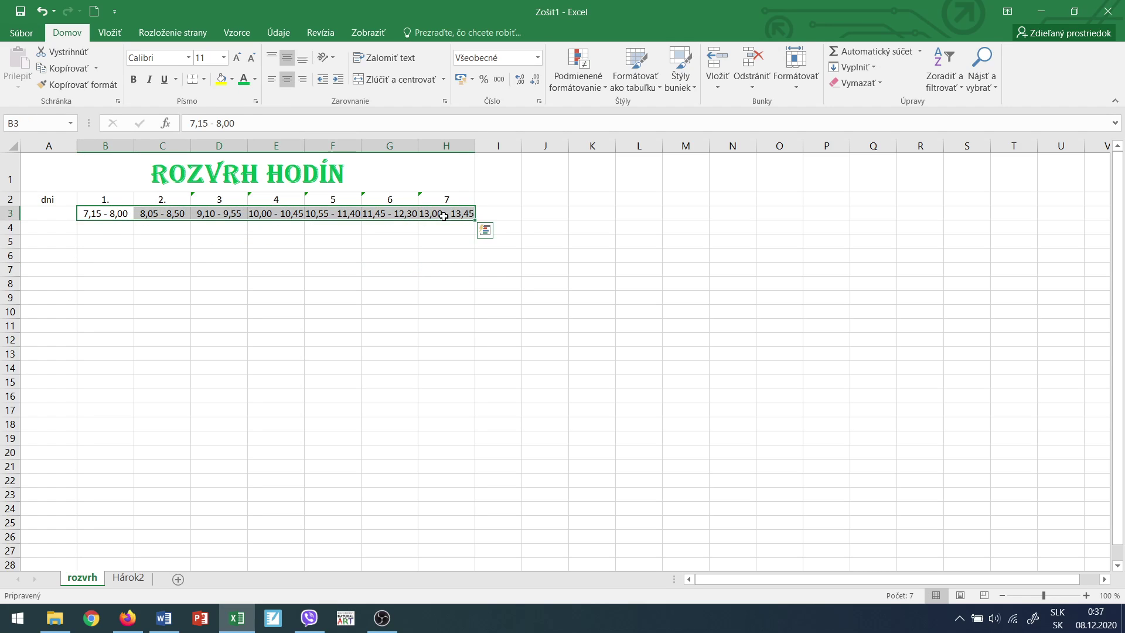
pyautogui.click(252, 58)
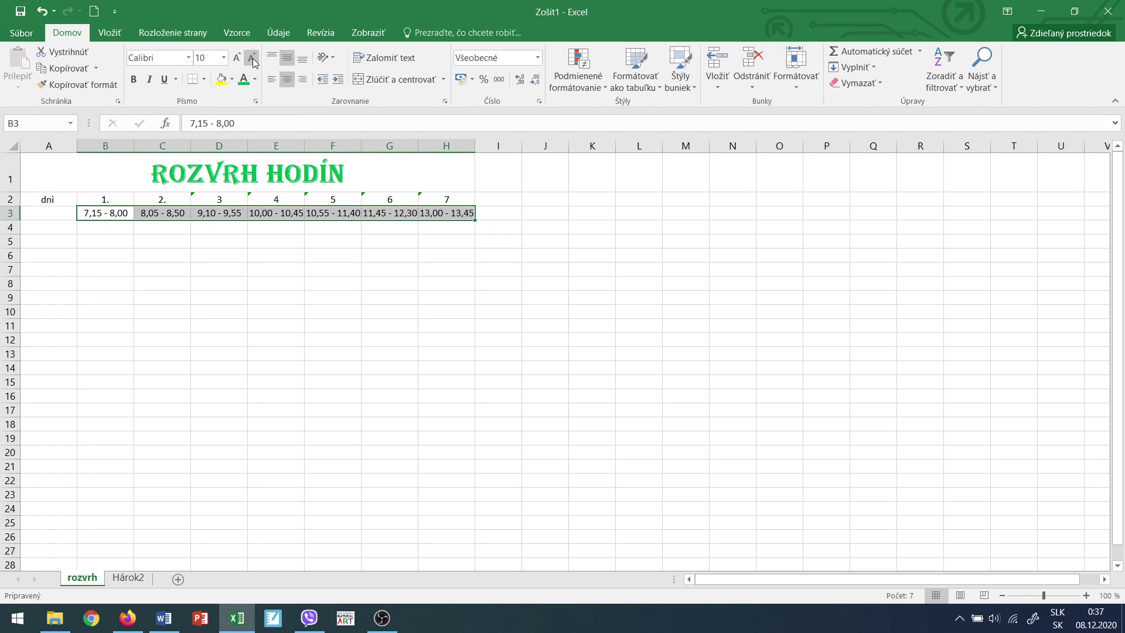
pyautogui.click(252, 58)
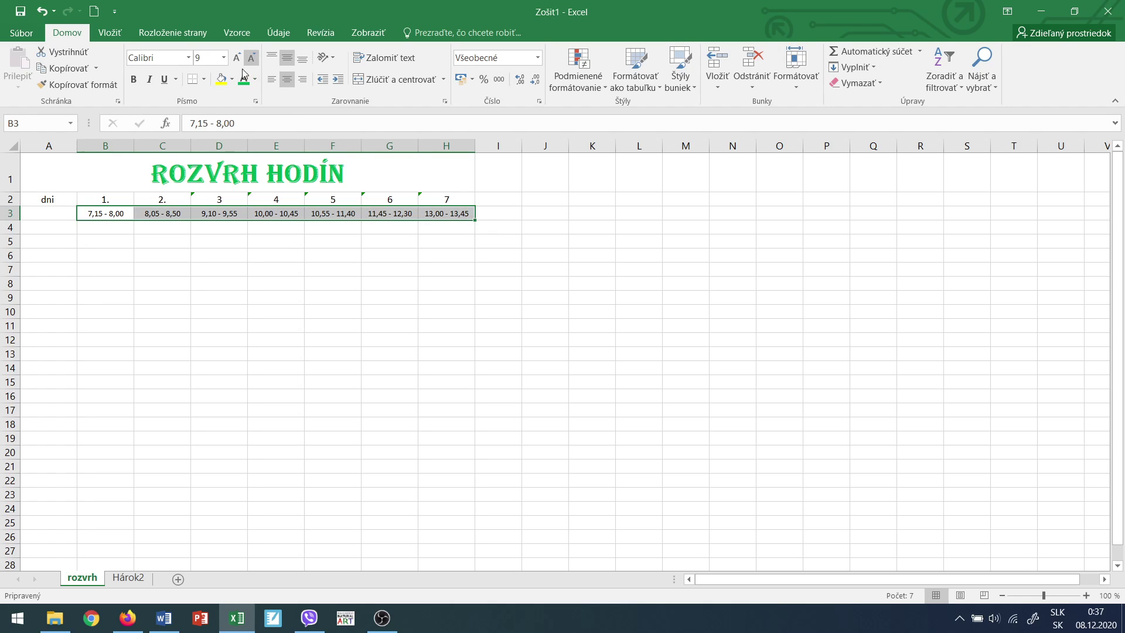
pyautogui.click(428, 267)
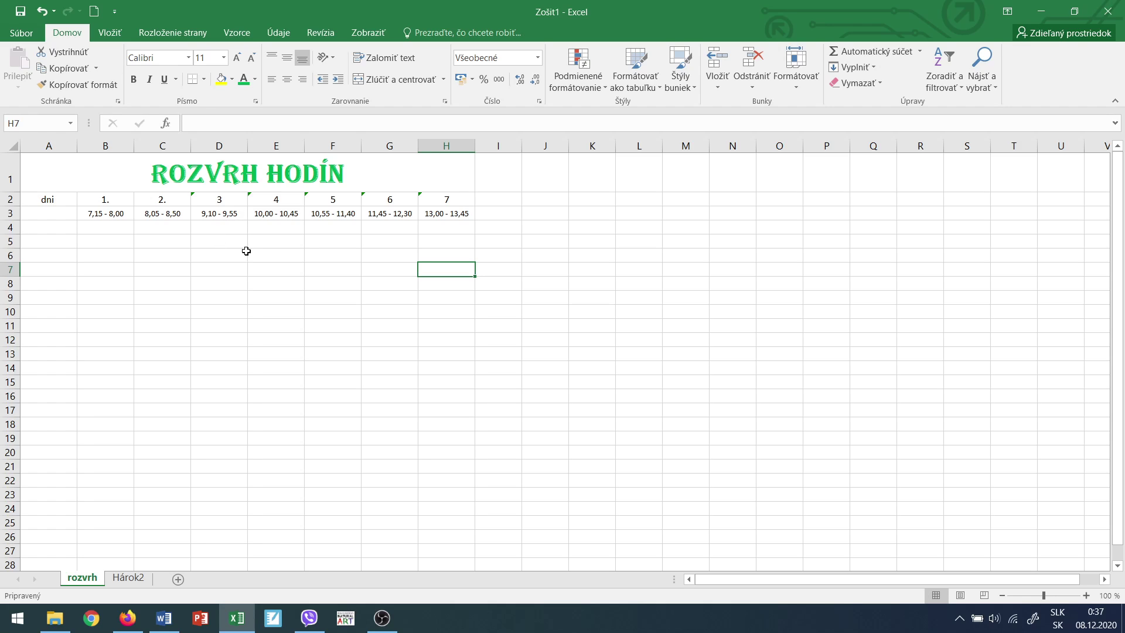
# Enter "pondelok" in A4 and "utorok" in A5, and fill the weekday series from A4 down to A8
pyautogui.click(54, 227)
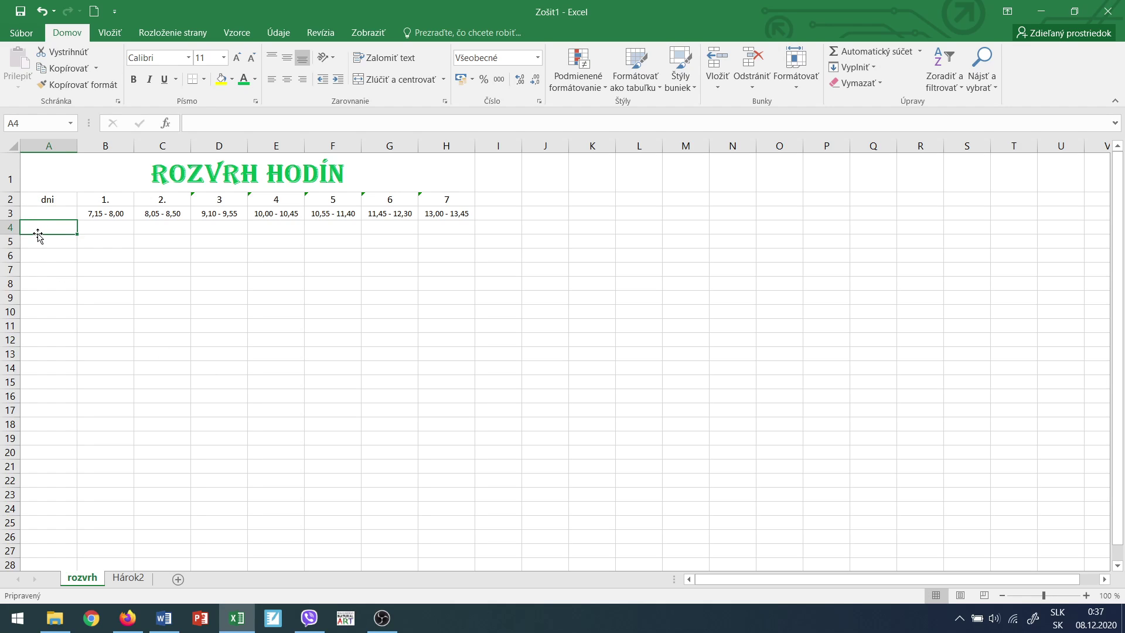
pyautogui.write('pondelok')
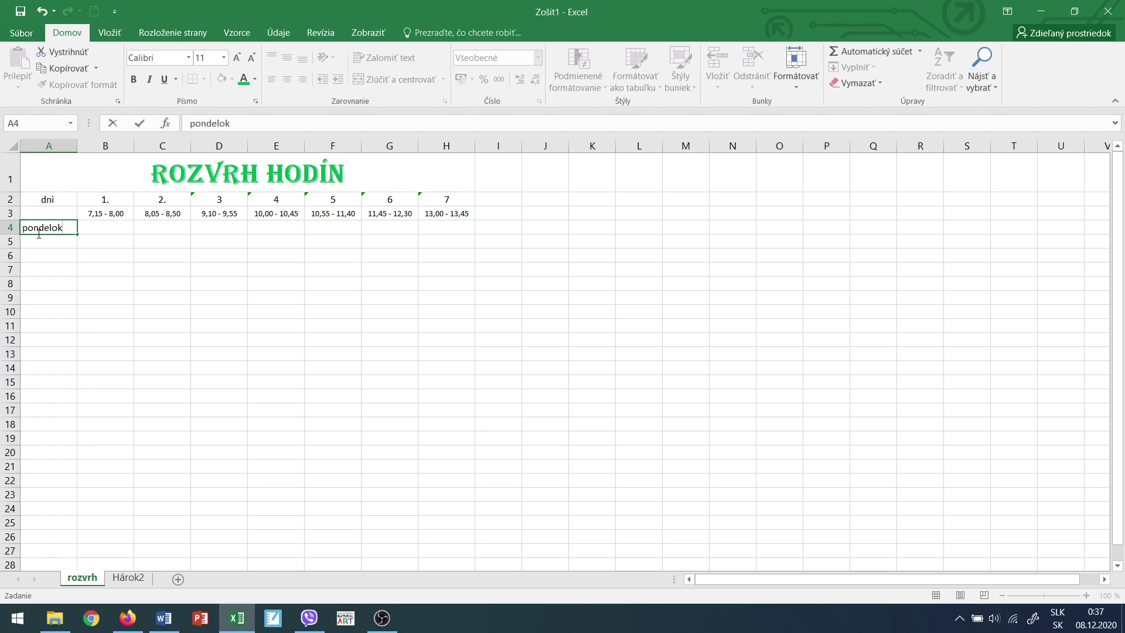
pyautogui.press('Return')
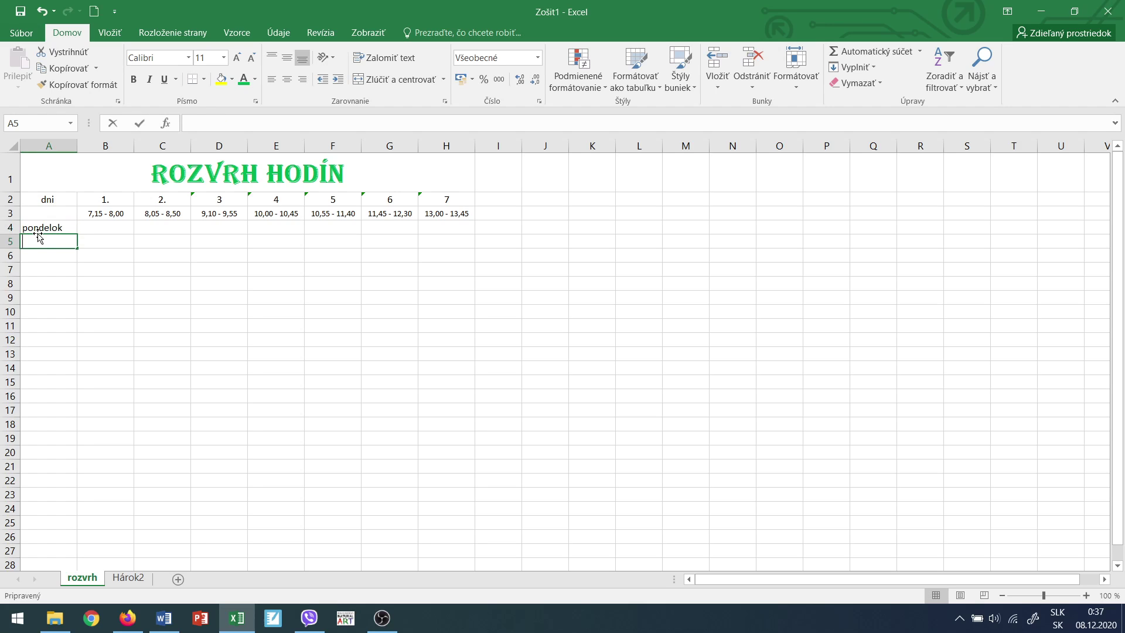
pyautogui.write('utorok')
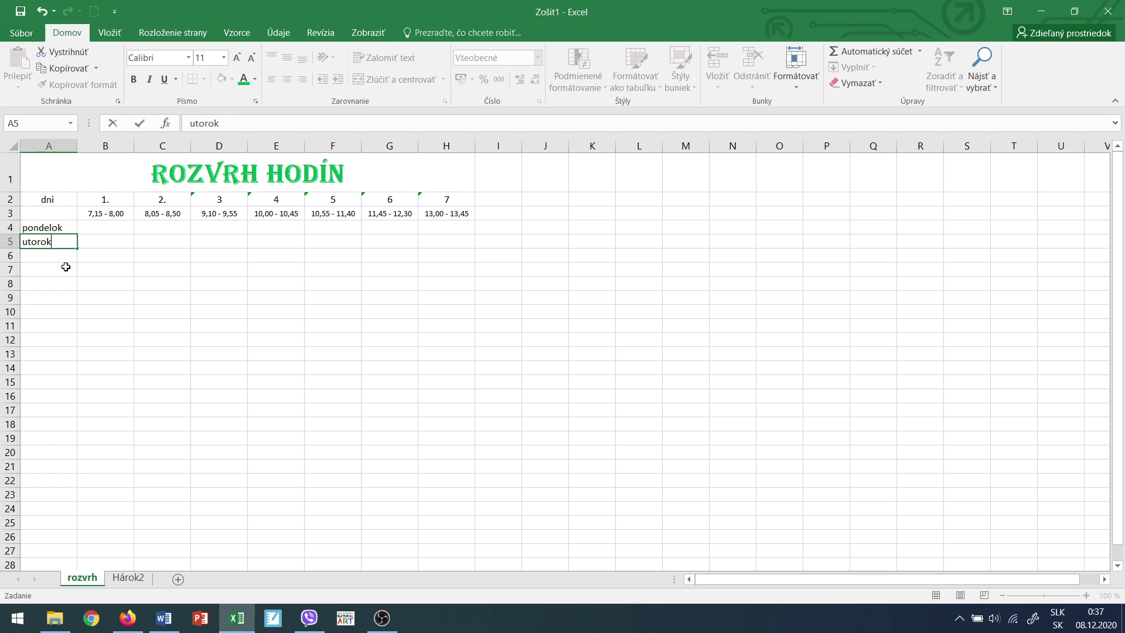
pyautogui.moveTo(60, 225); pyautogui.dragTo(74, 288)
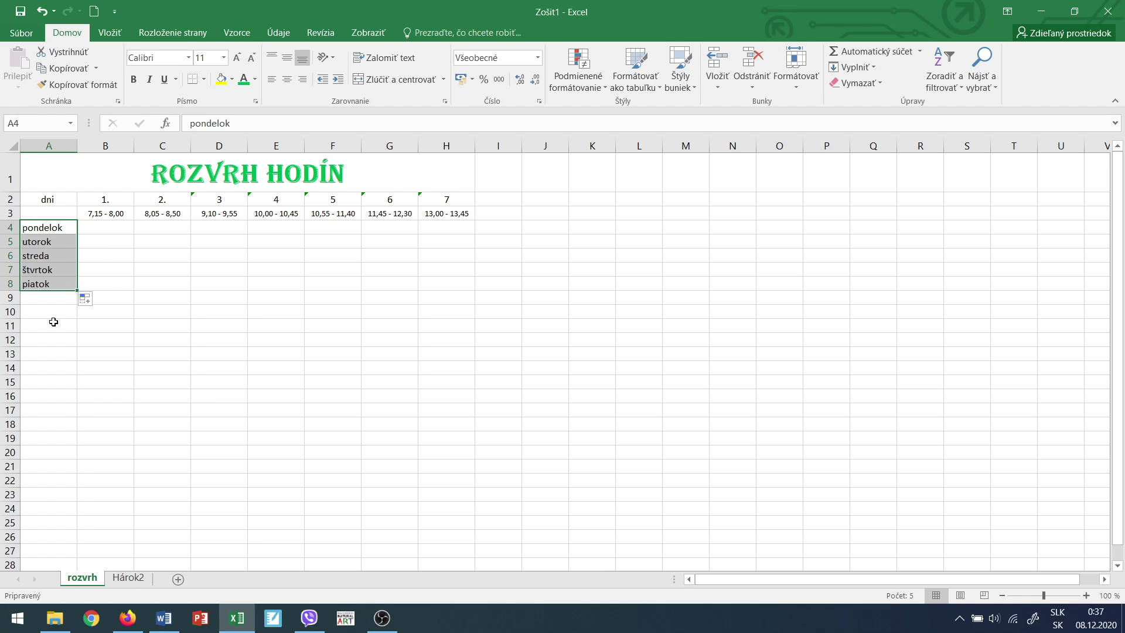
# Move the "dni" label from A2 to A3 and make the header cells A2:H3 bold
pyautogui.click(51, 199)
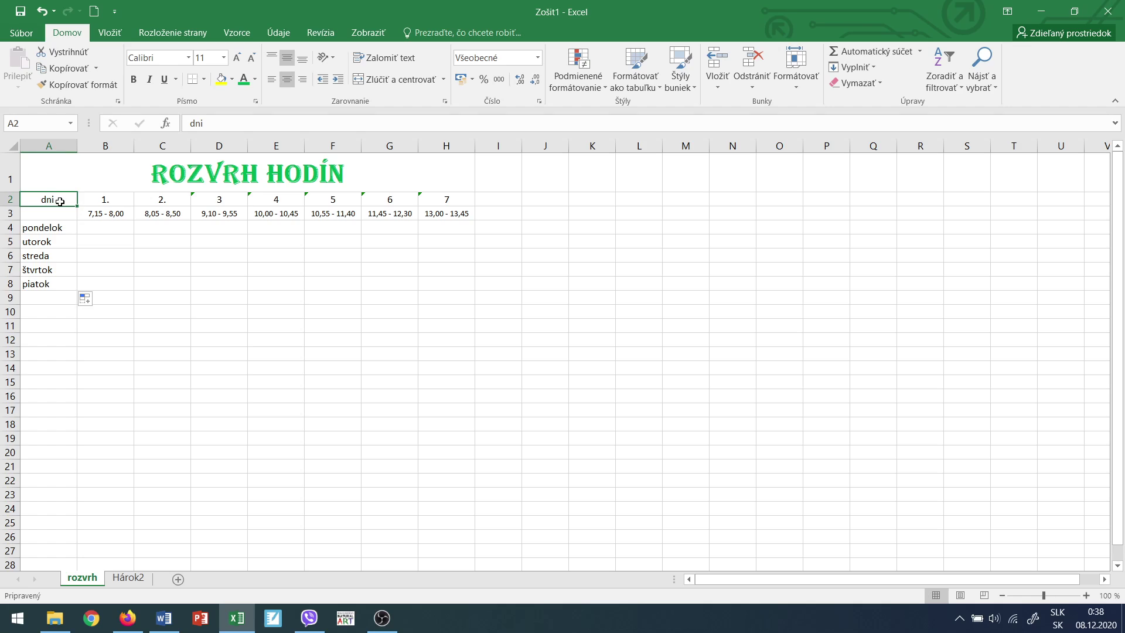
pyautogui.moveTo(60, 201)
pyautogui.mouseDown()
pyautogui.moveTo(61, 213)
pyautogui.moveTo(67, 200)
pyautogui.mouseUp()
pyautogui.moveTo(35, 192); pyautogui.dragTo(434, 214)
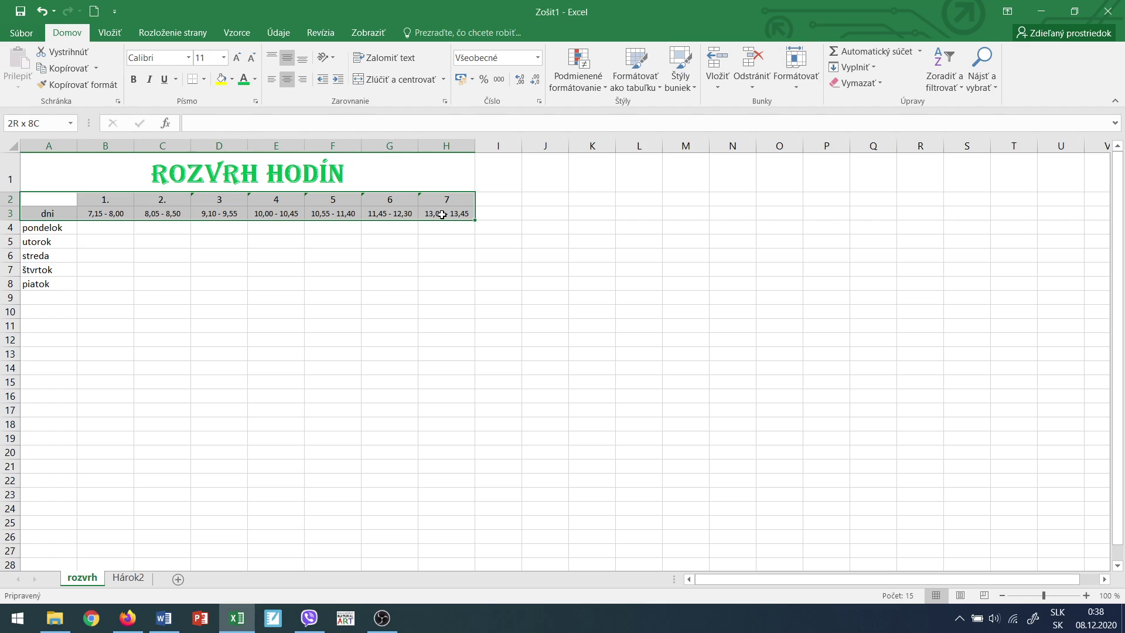
pyautogui.click(134, 79)
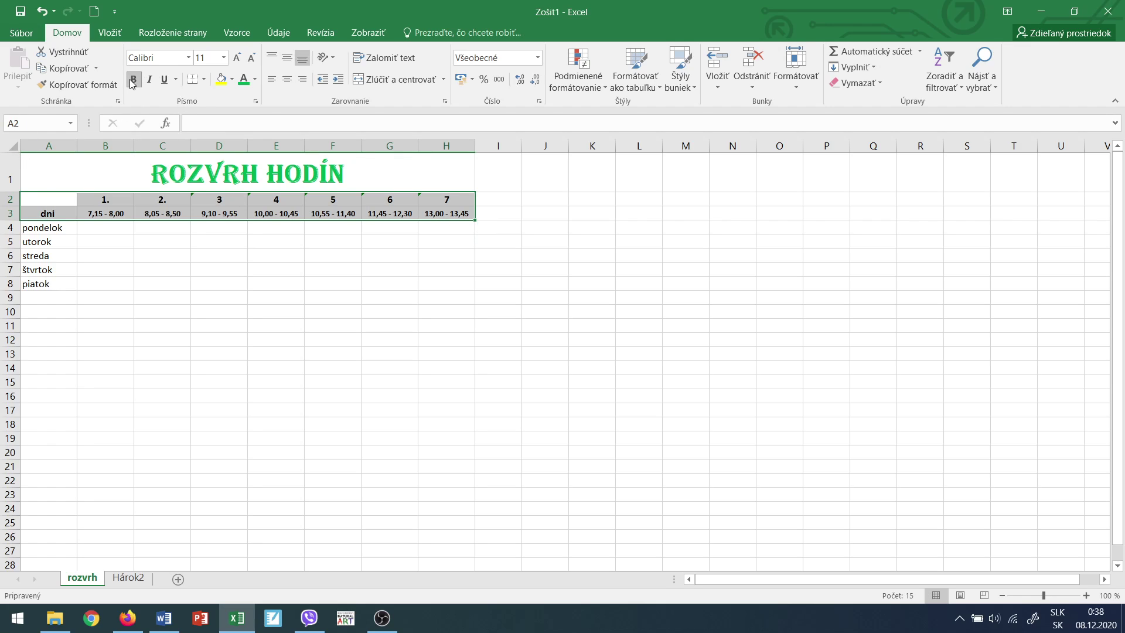
pyautogui.click(69, 254)
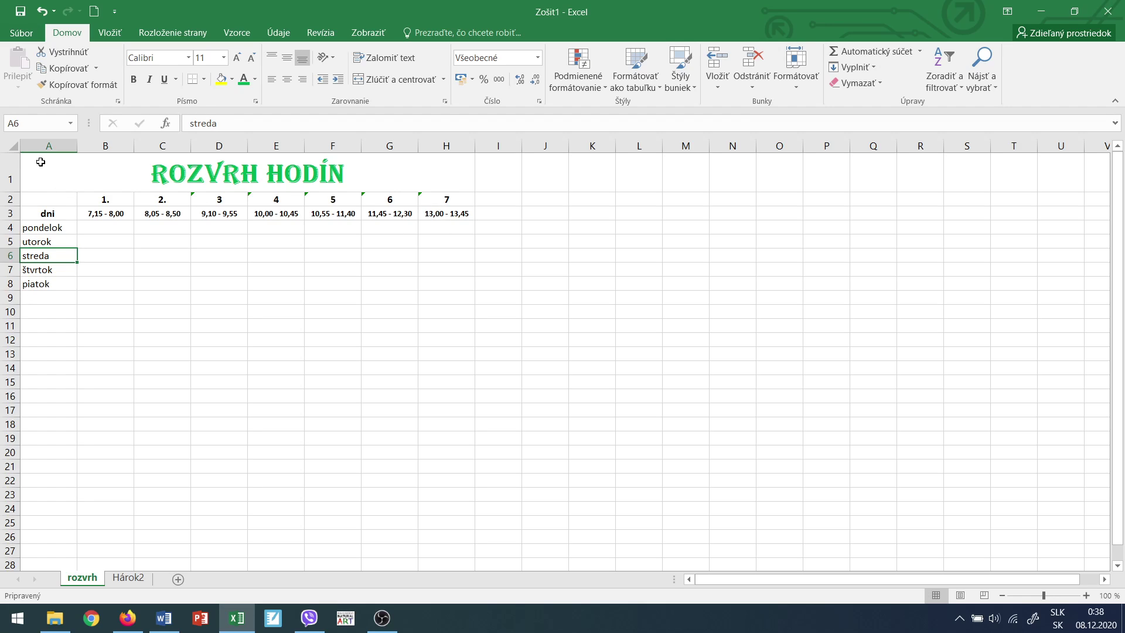
# Apply all borders and a thick outside border to the timetable range A1:H8
pyautogui.moveTo(40, 162); pyautogui.dragTo(362, 287)
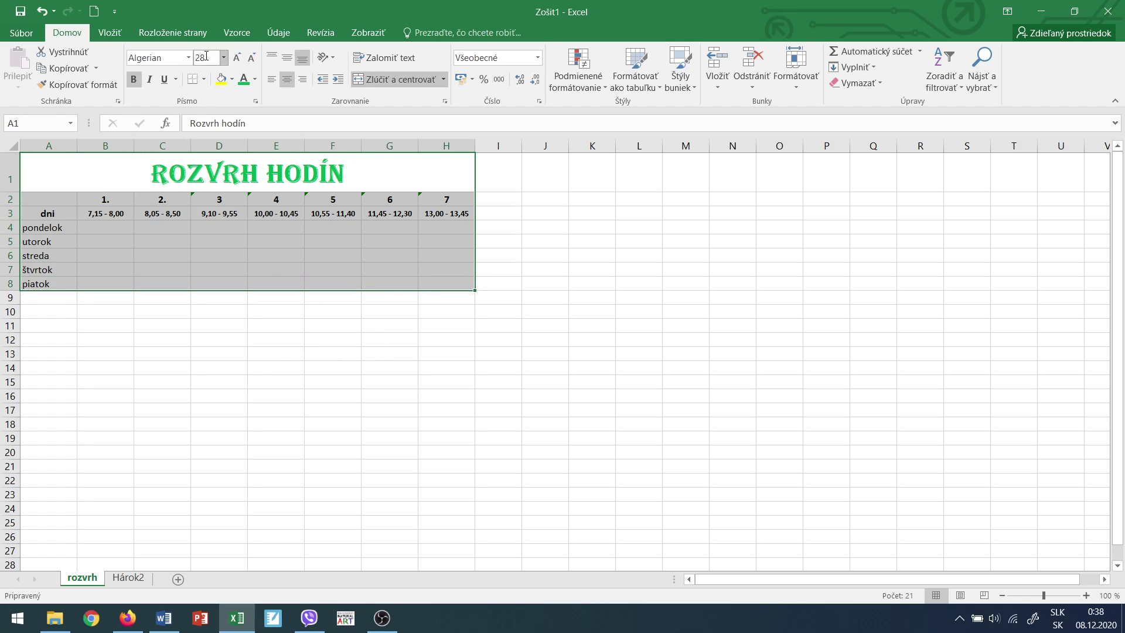
pyautogui.click(203, 79)
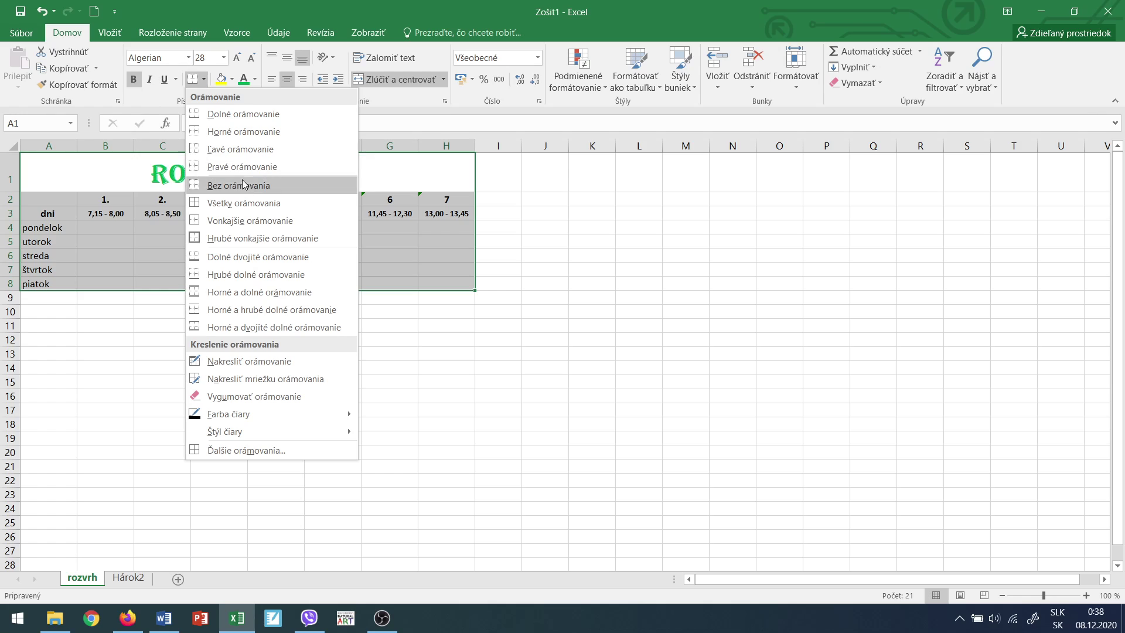
pyautogui.click(267, 205)
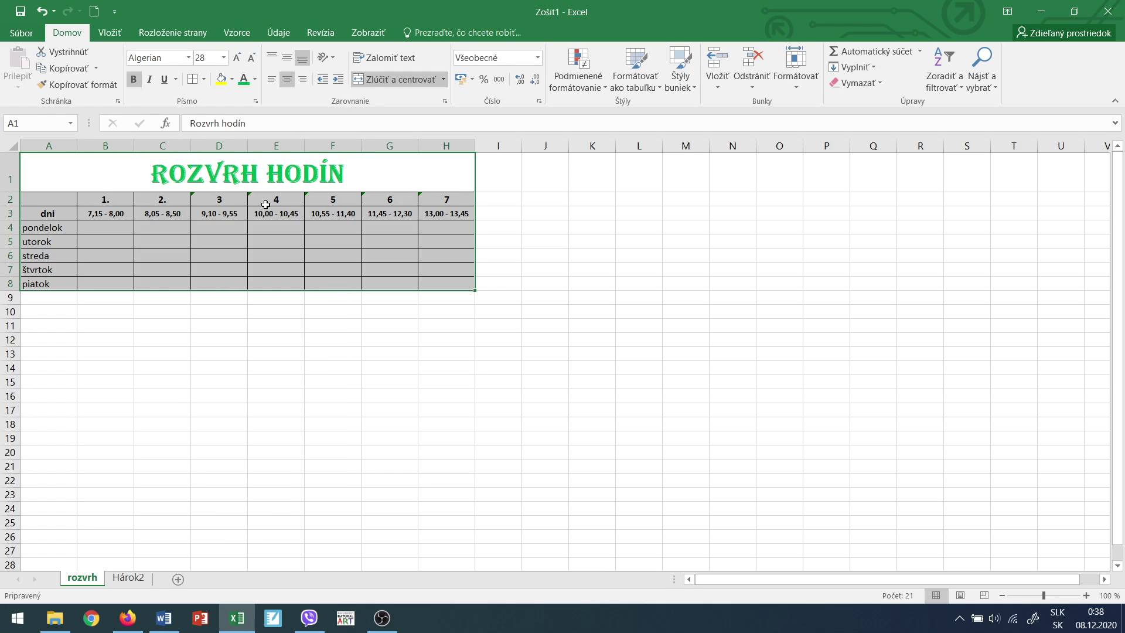
pyautogui.click(204, 80)
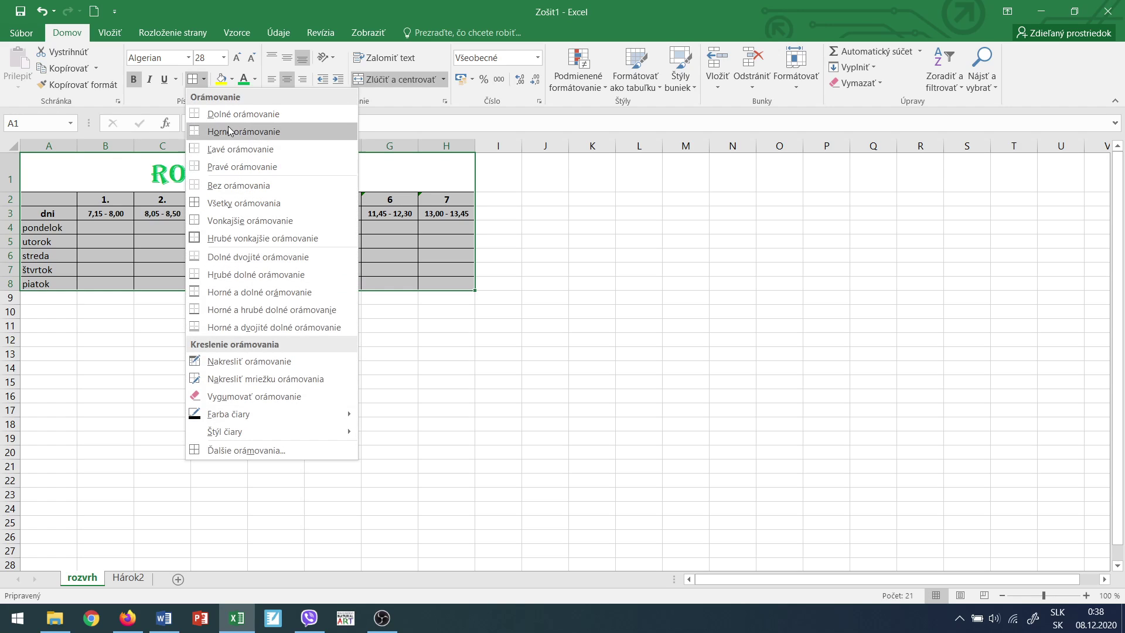
pyautogui.click(235, 238)
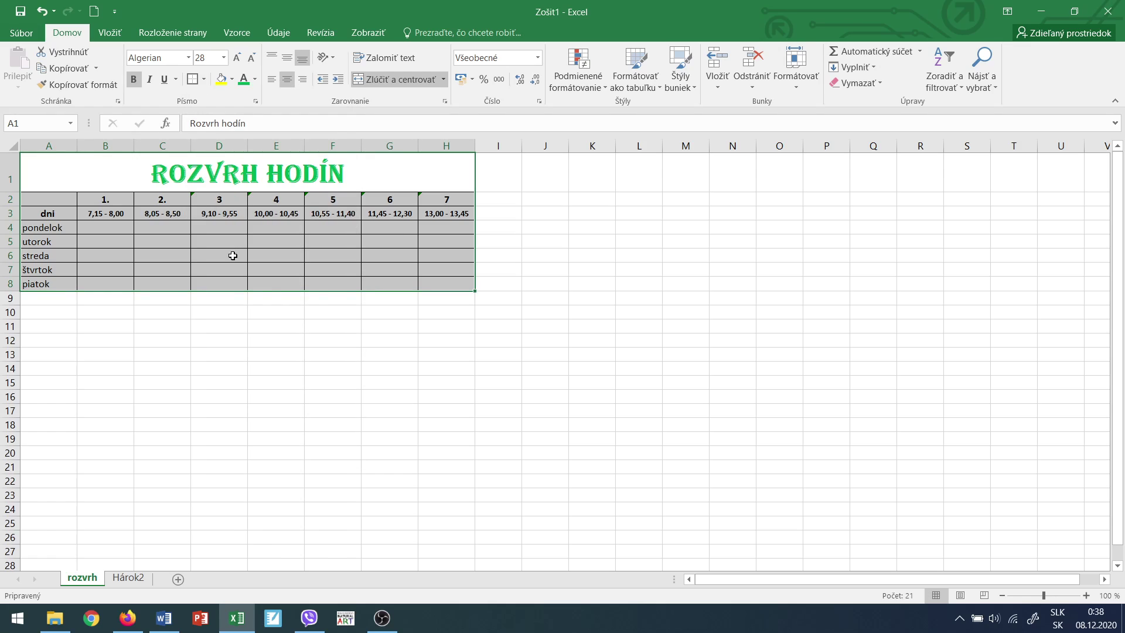
pyautogui.click(262, 313)
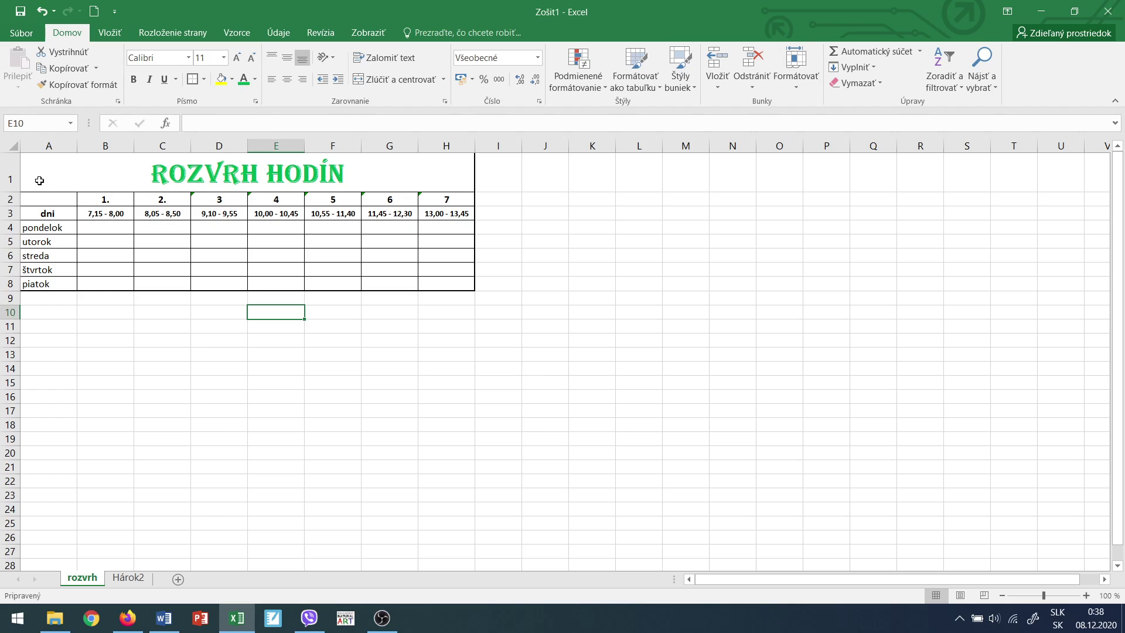
# Add thick outside borders around the title cell, the heading block A1:H3 and the weekday cells A4:A8
pyautogui.click(39, 176)
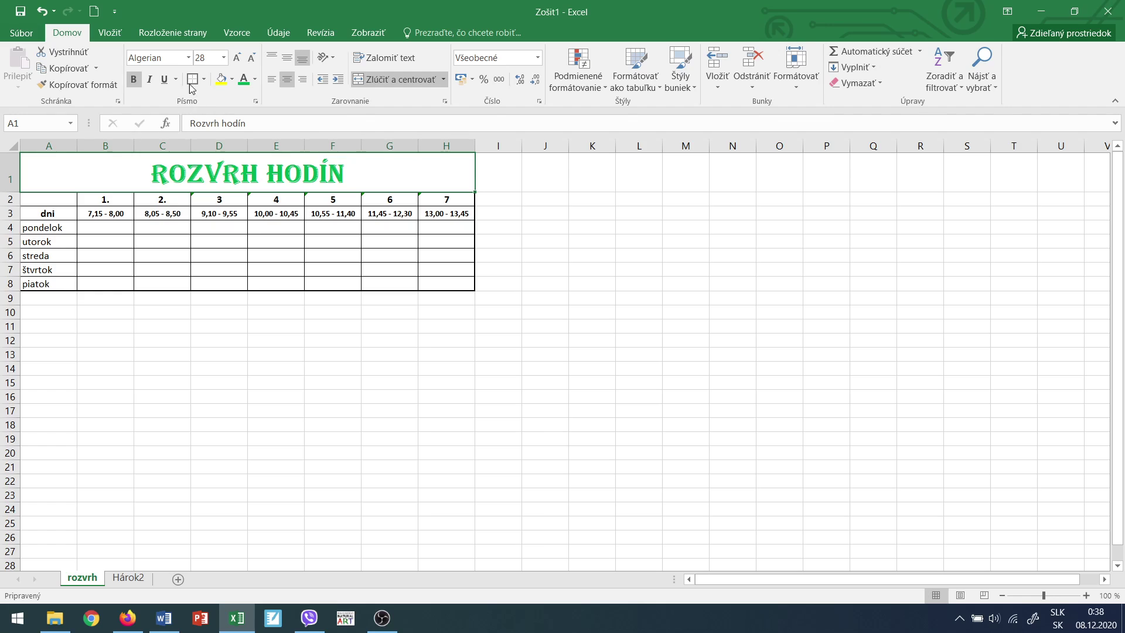
pyautogui.moveTo(64, 165); pyautogui.dragTo(120, 212)
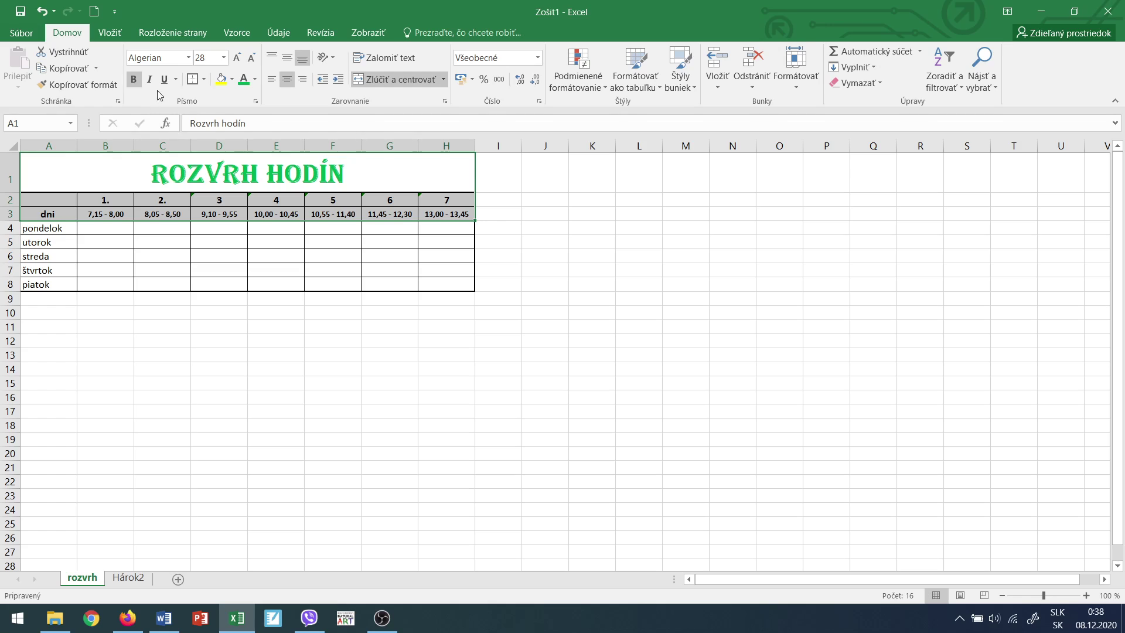
pyautogui.click(192, 83)
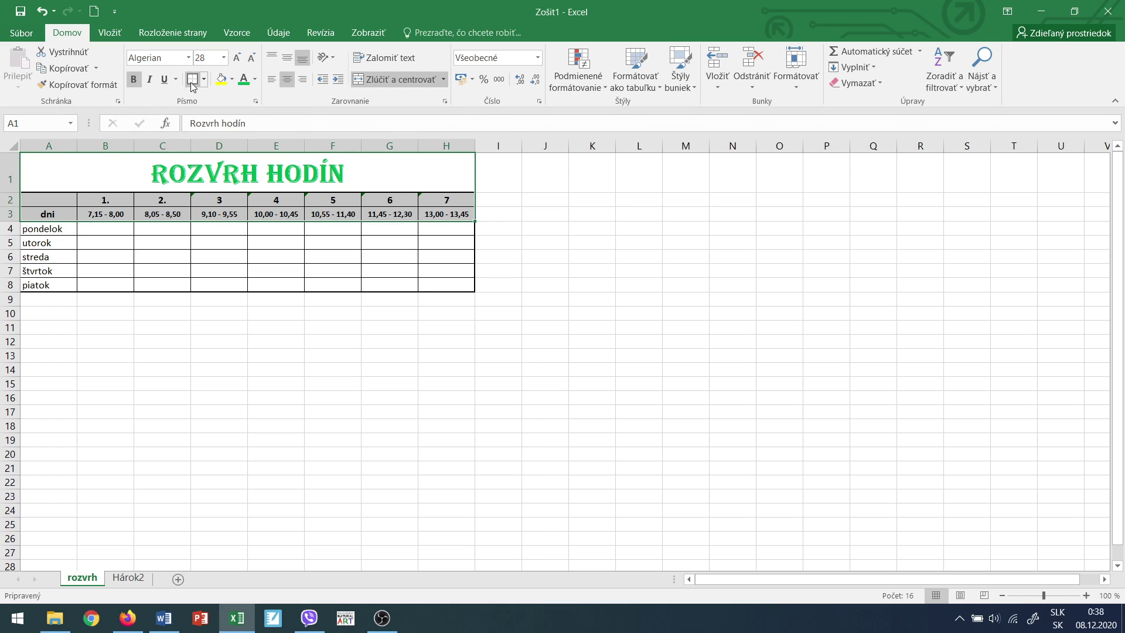
pyautogui.moveTo(68, 227); pyautogui.dragTo(65, 284)
pyautogui.click(192, 79)
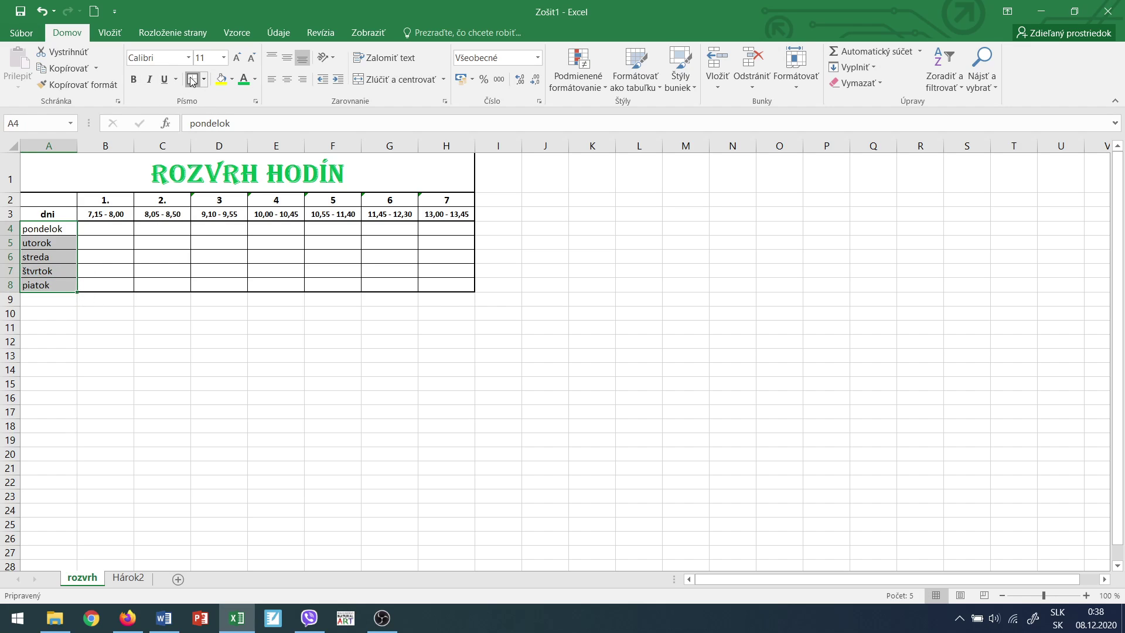
pyautogui.click(218, 343)
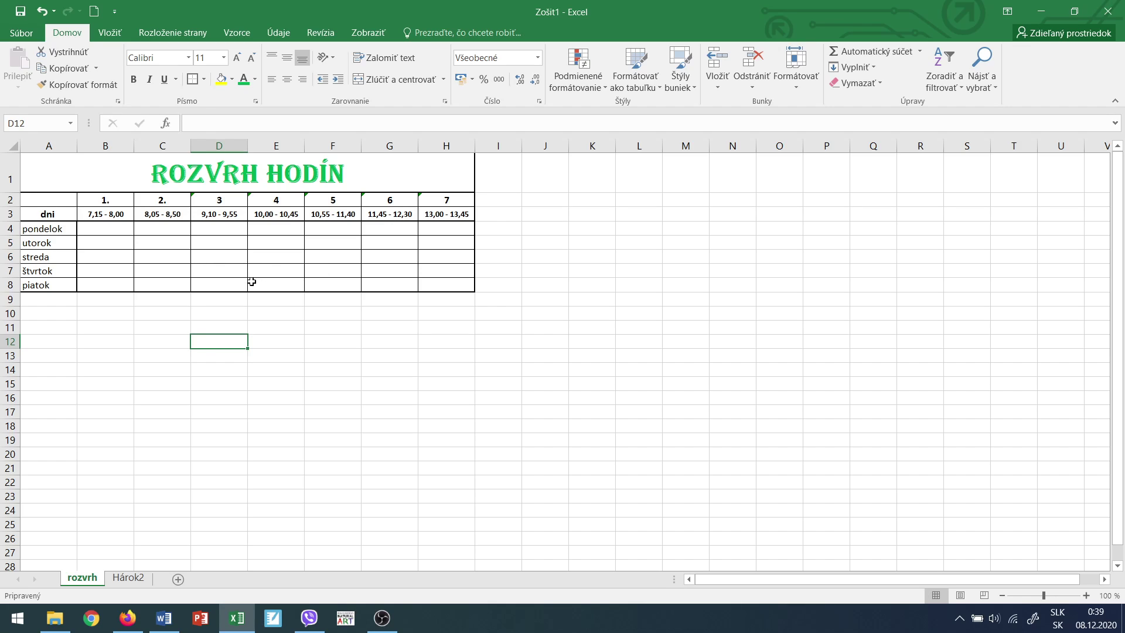
# Fill the first-column cells A2:A8 with yellow
pyautogui.moveTo(104, 230); pyautogui.dragTo(104, 242)
pyautogui.click(114, 233)
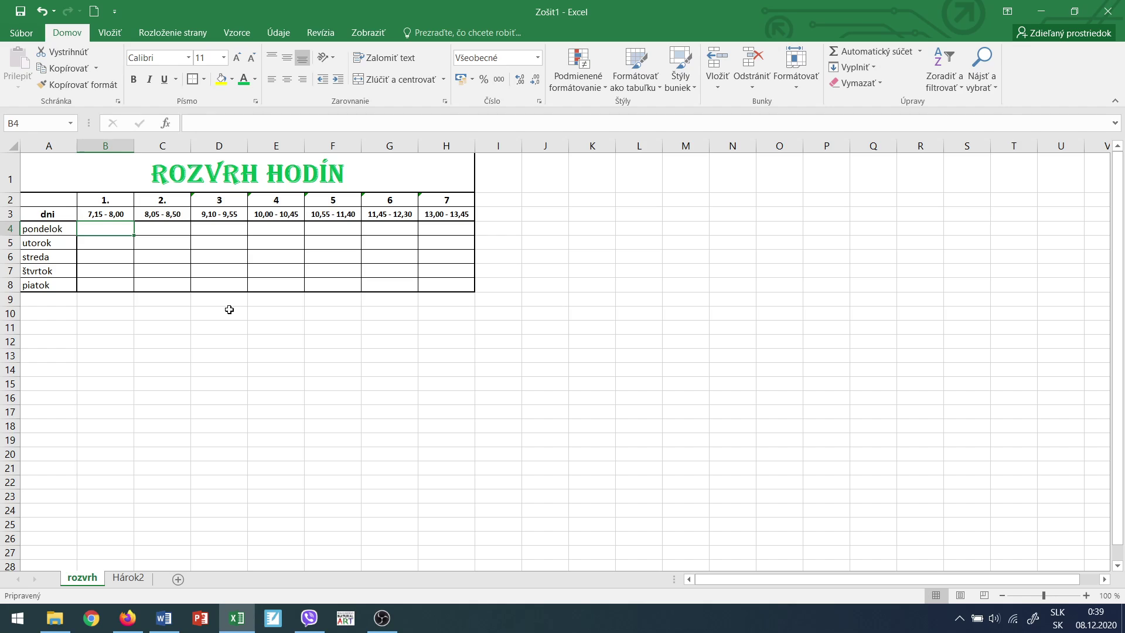
pyautogui.click(55, 197)
pyautogui.moveTo(53, 228); pyautogui.dragTo(49, 294)
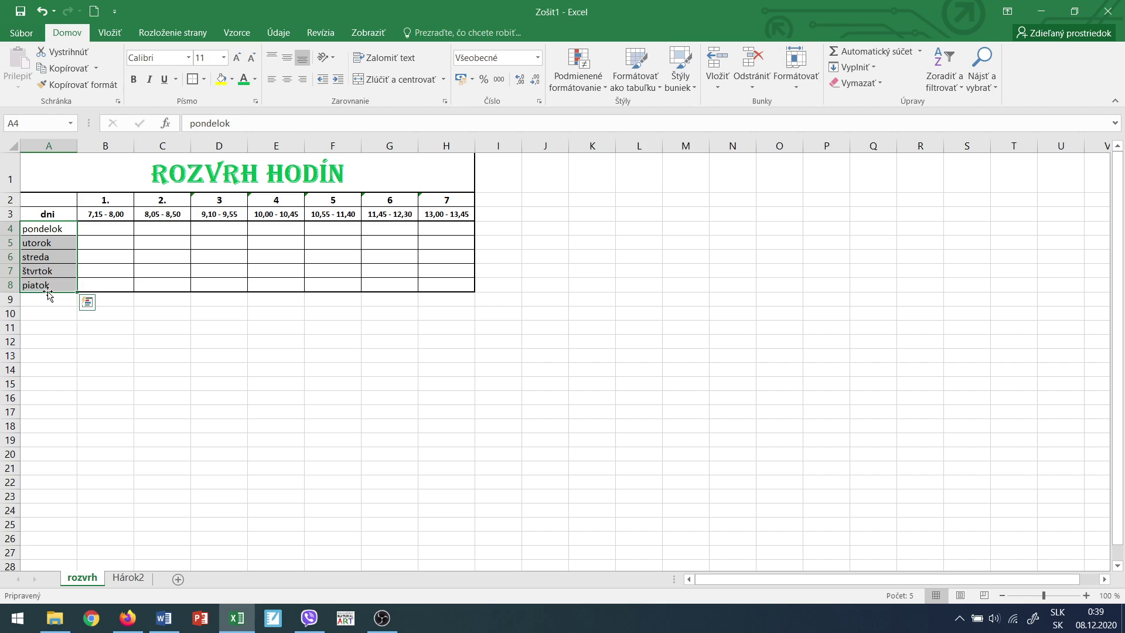
pyautogui.moveTo(54, 197); pyautogui.dragTo(52, 285)
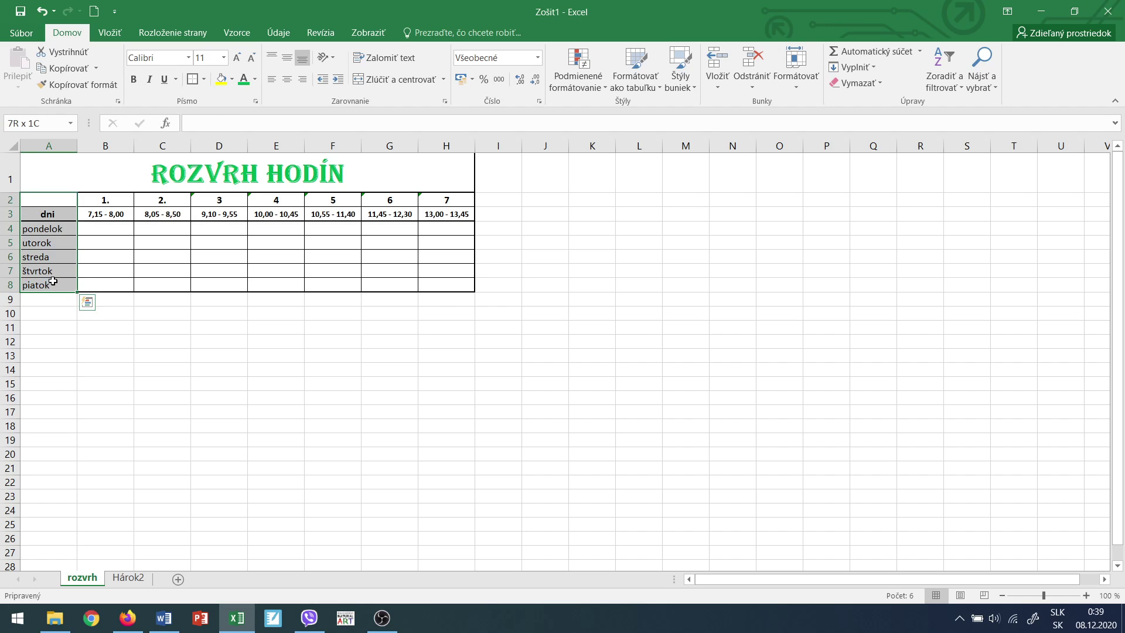
pyautogui.click(222, 79)
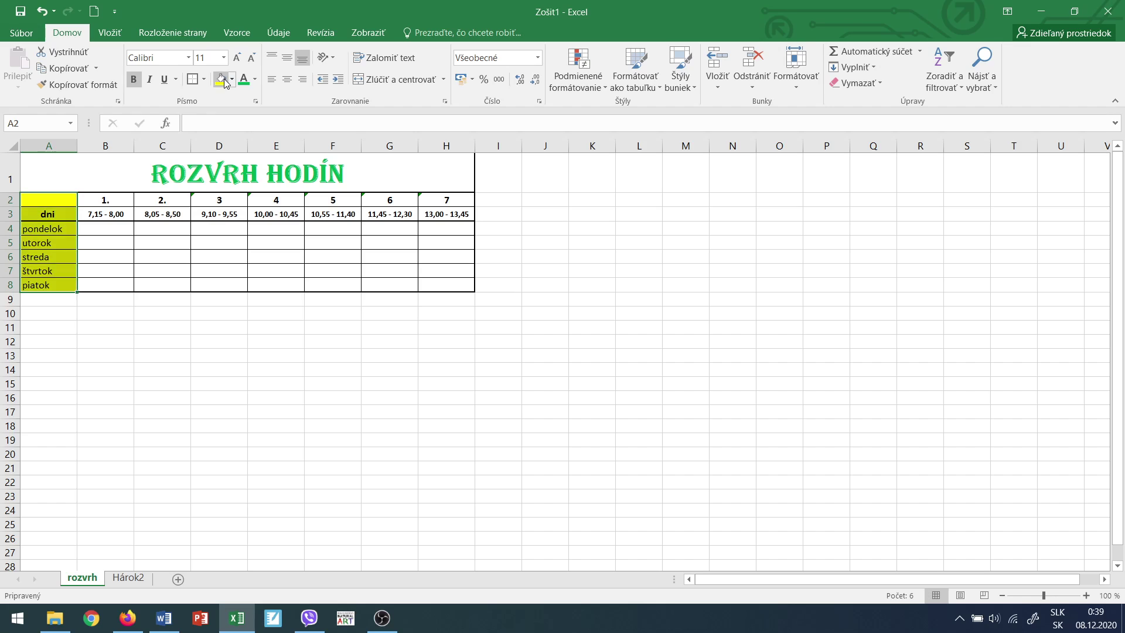
pyautogui.click(109, 284)
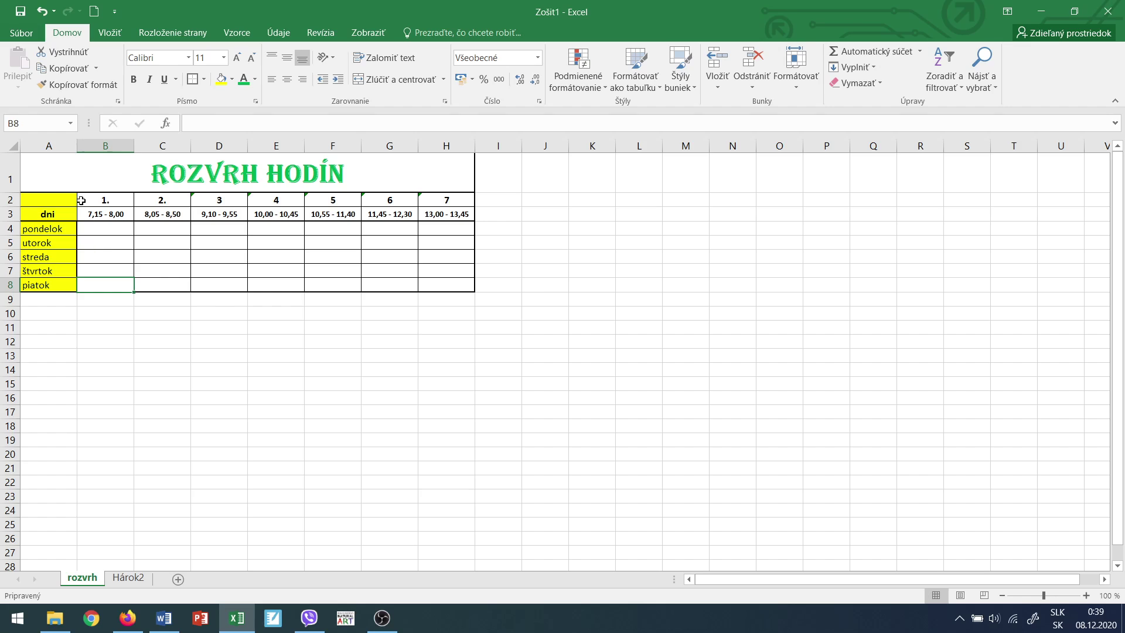
# Fill the lesson-number row A2:H2 with the standard orange colour
pyautogui.moveTo(51, 200); pyautogui.dragTo(440, 201)
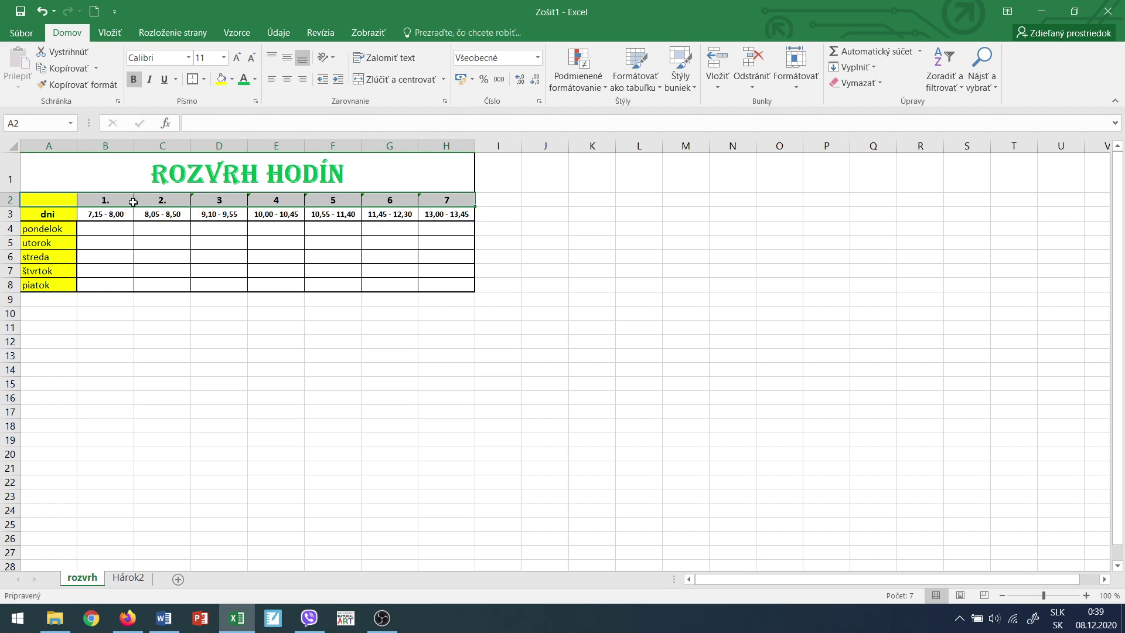
pyautogui.click(233, 83)
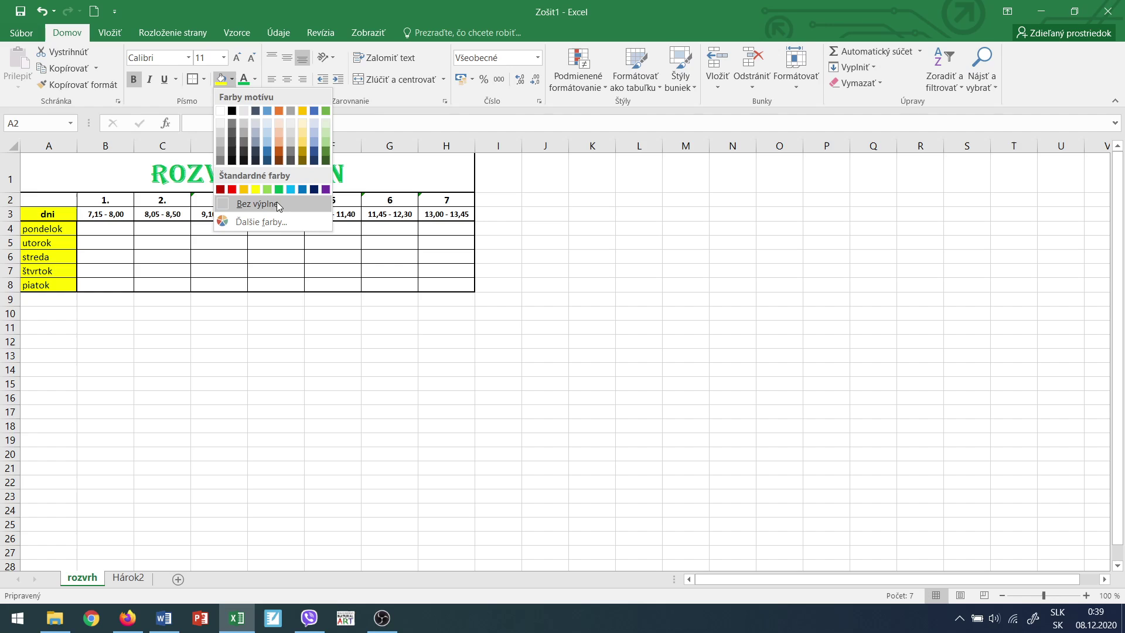
pyautogui.click(245, 189)
# Fill the lesson-time cells B3:H3 with a light orange chosen from the additional colours
pyautogui.click(83, 216)
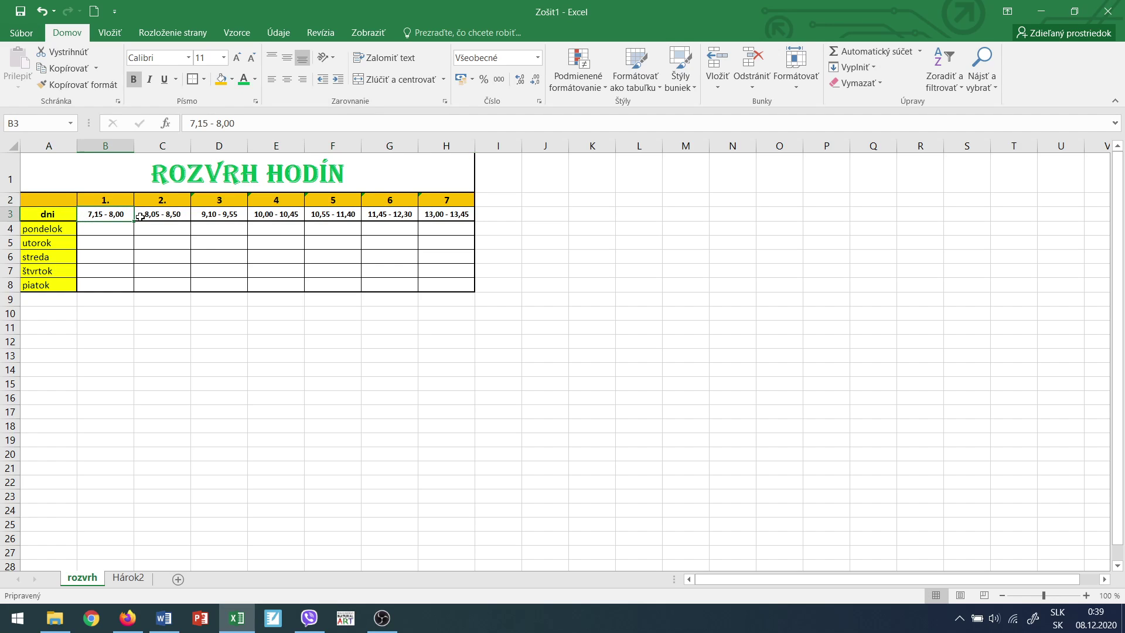
pyautogui.moveTo(141, 217); pyautogui.dragTo(448, 215)
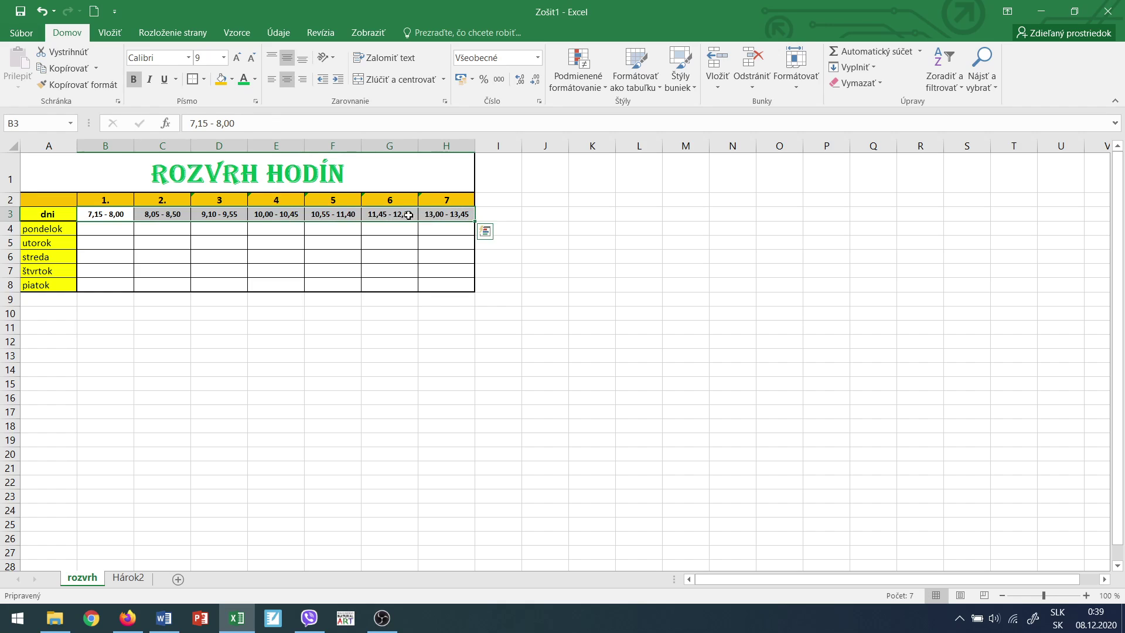
pyautogui.click(233, 80)
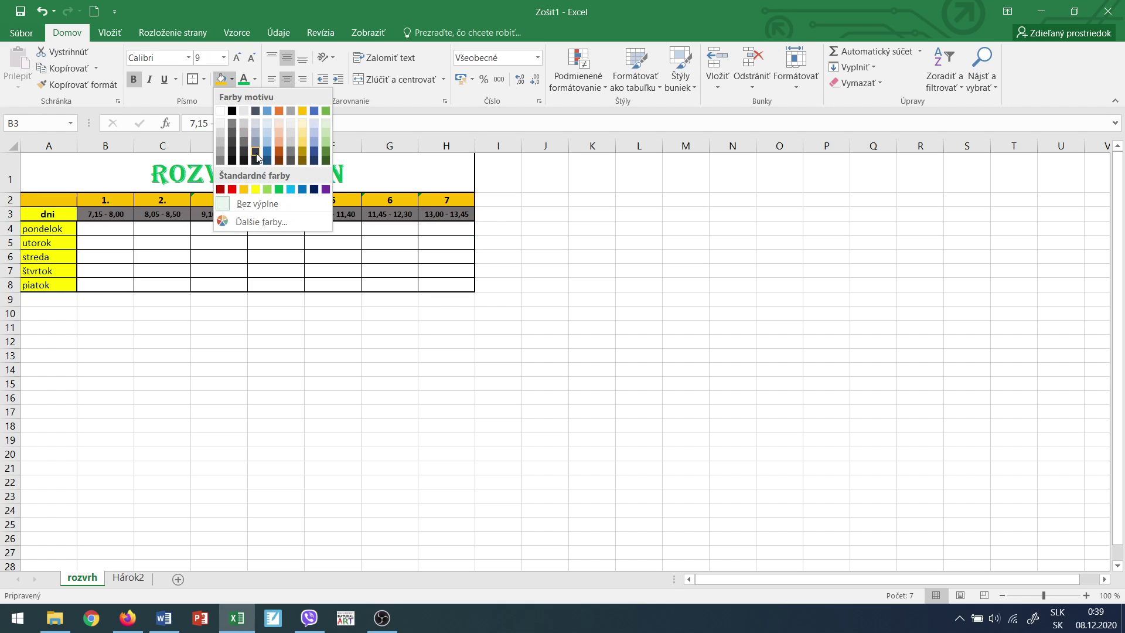
pyautogui.click(258, 223)
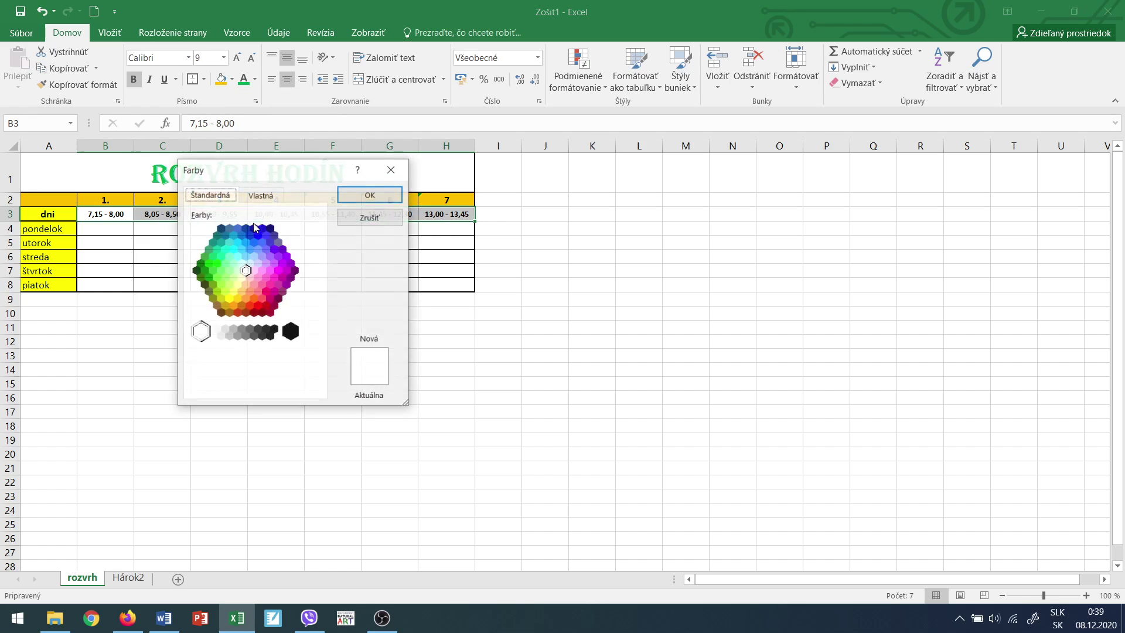
pyautogui.click(251, 286)
pyautogui.click(371, 195)
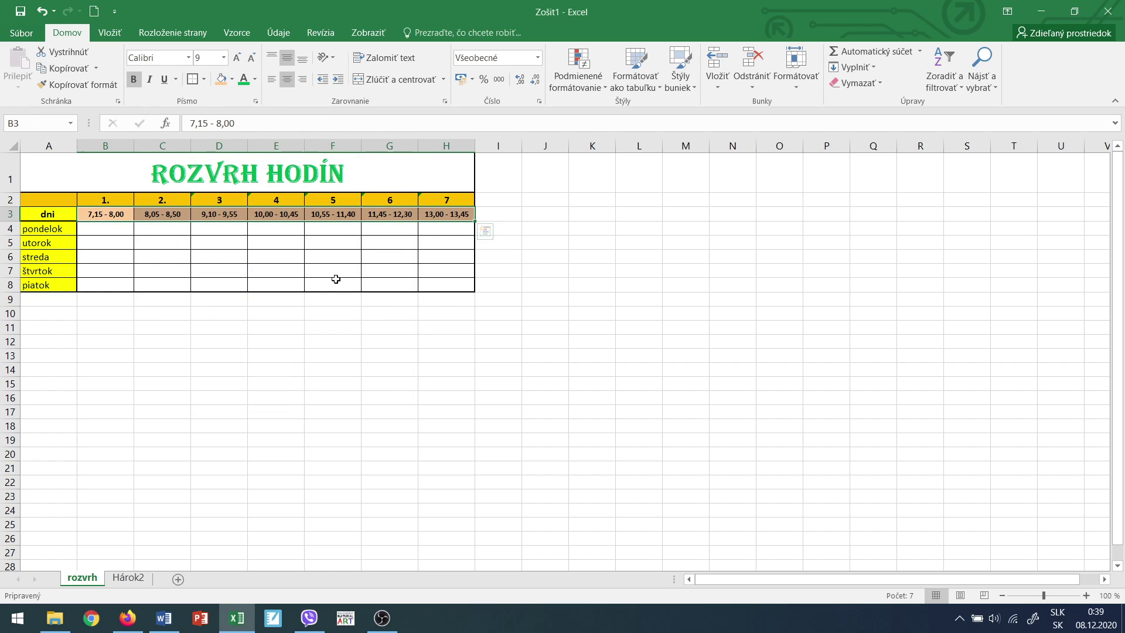
pyautogui.click(296, 230)
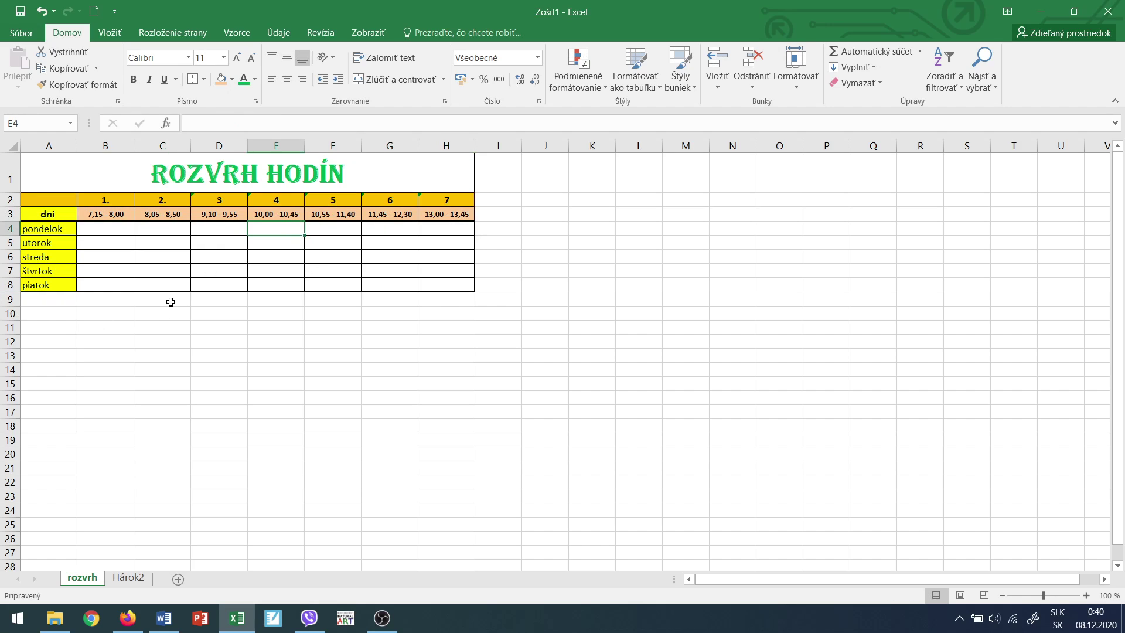
# Enter the subject MAT in cell B4 as Monday's first lesson
pyautogui.click(102, 231)
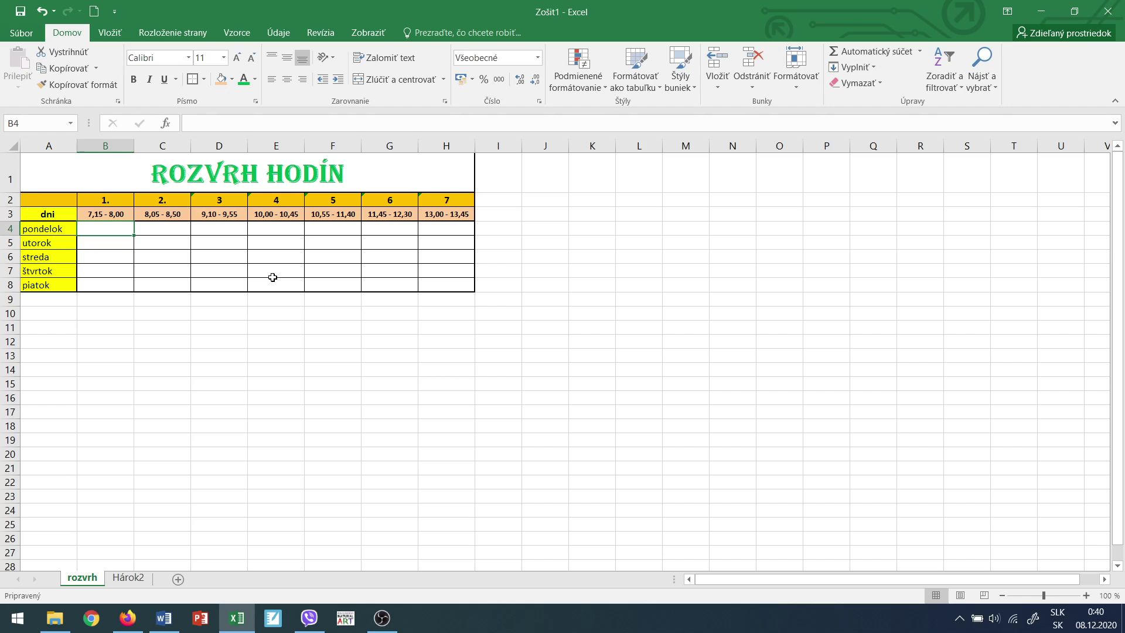
pyautogui.write('MAT')
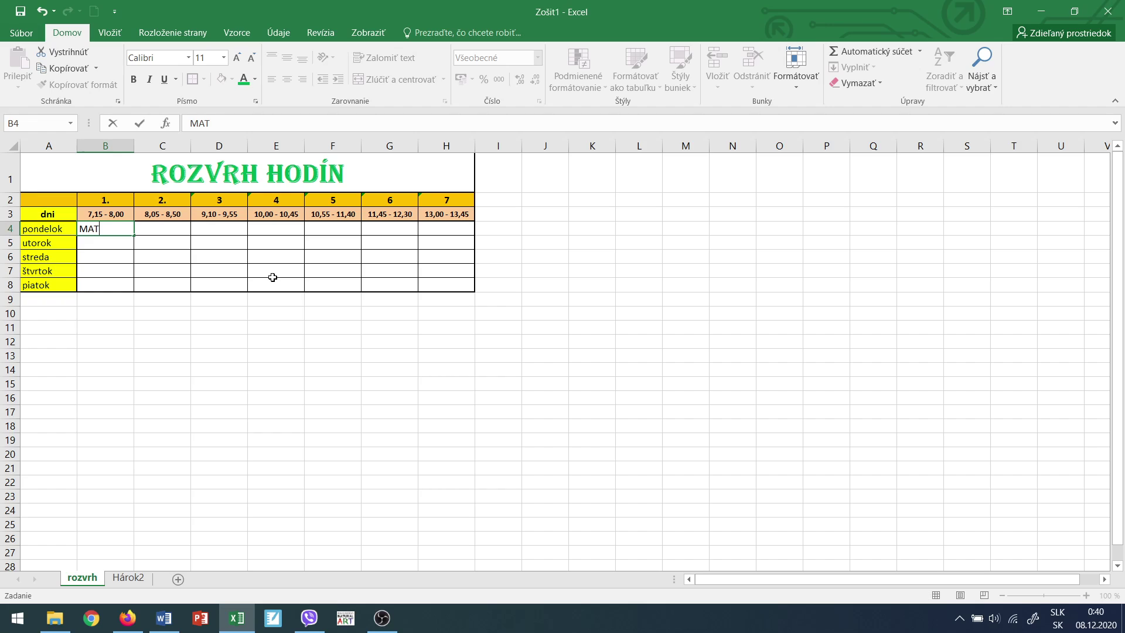
pyautogui.click(149, 243)
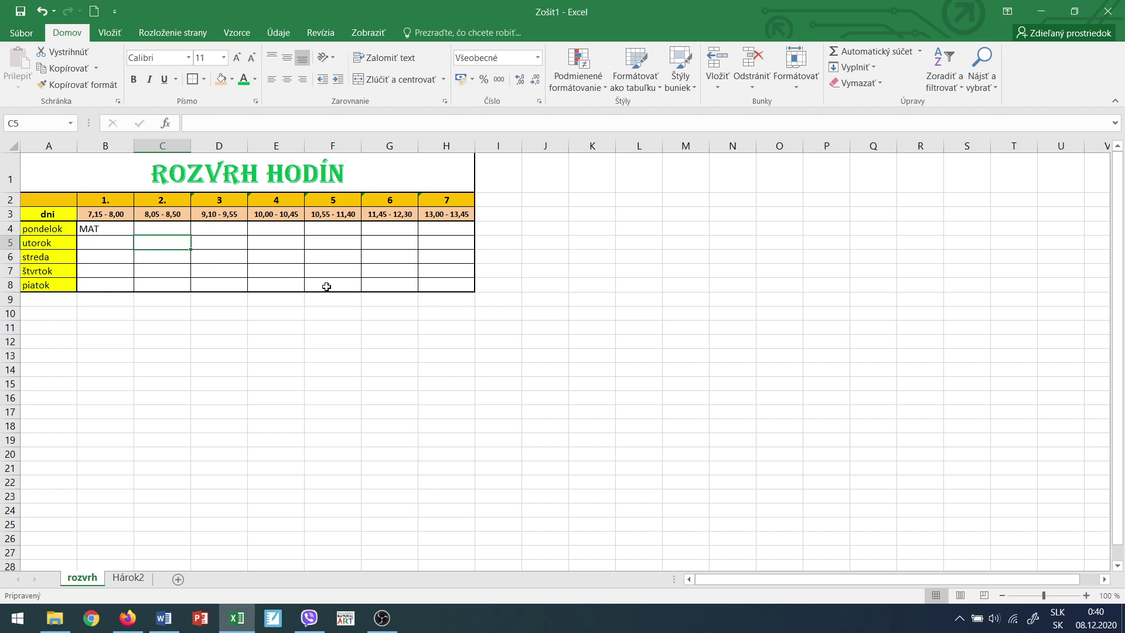
# Centre the lesson cells B4:H8 both horizontally and vertically
pyautogui.moveTo(86, 230); pyautogui.dragTo(441, 291)
pyautogui.click(287, 79)
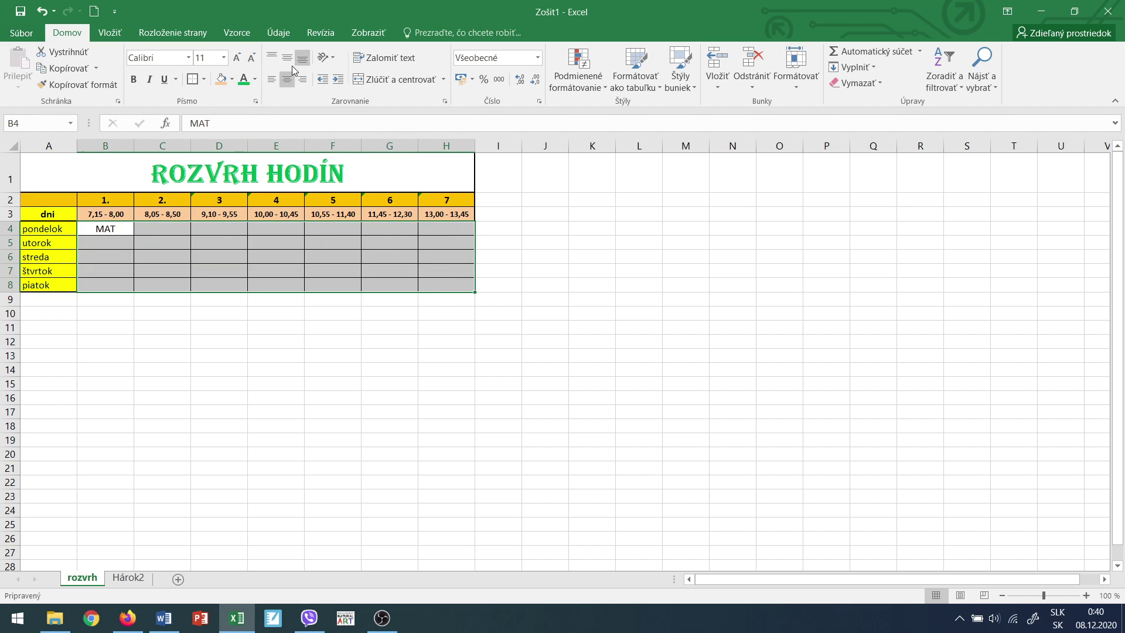
pyautogui.click(286, 57)
pyautogui.click(299, 271)
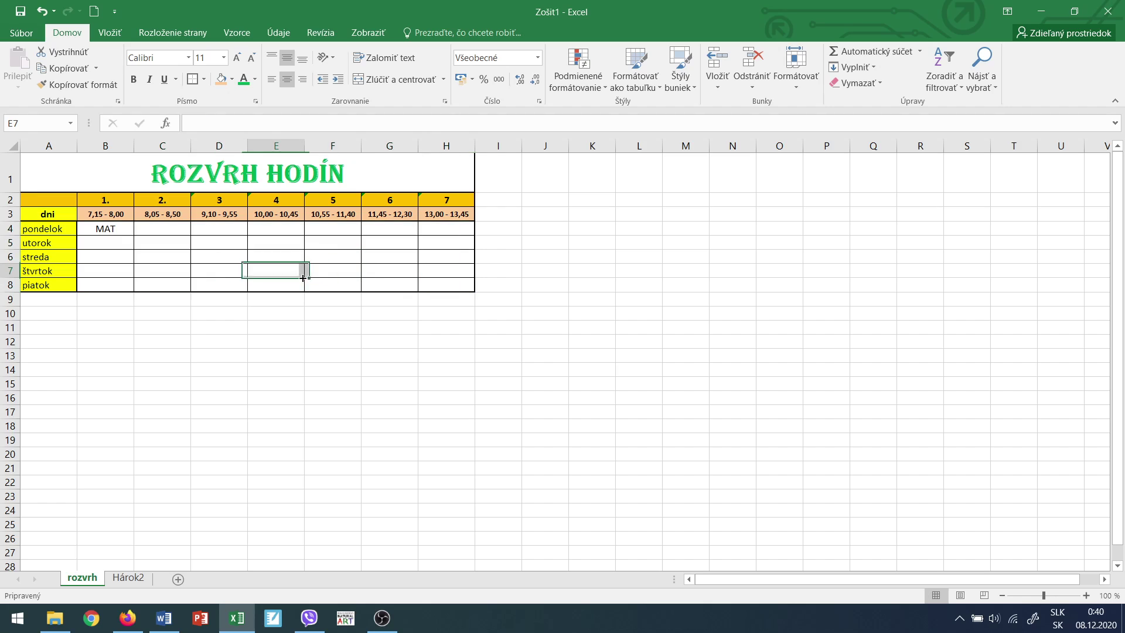
# Enter MAT as Tuesday's second lesson in C5 and Wednesday's third lesson in D6
pyautogui.click(155, 243)
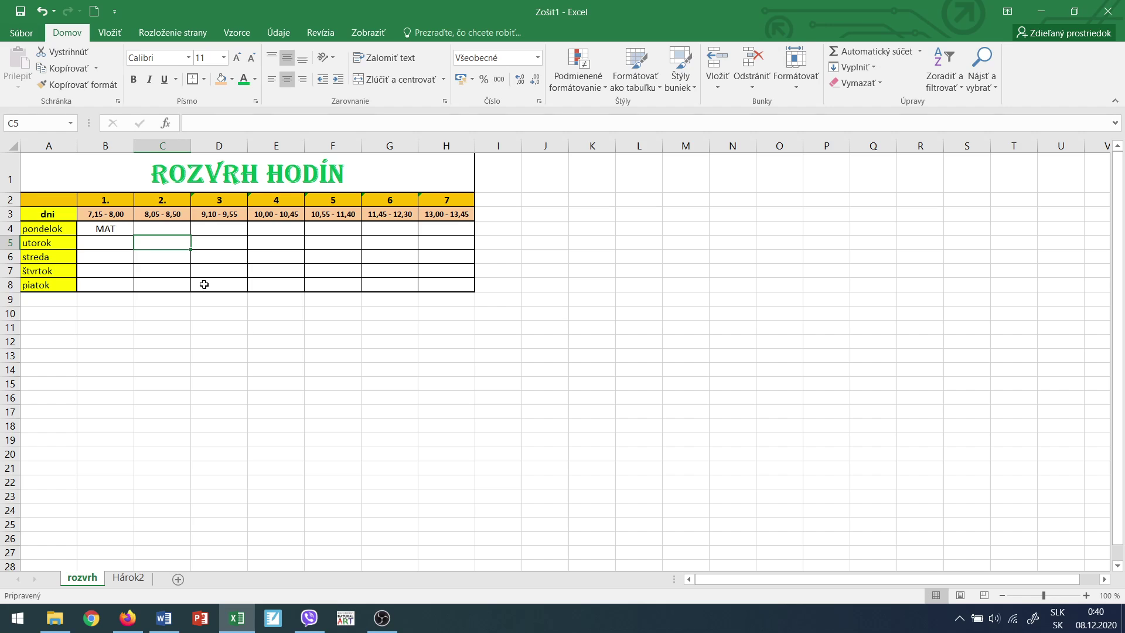
pyautogui.write('MAT')
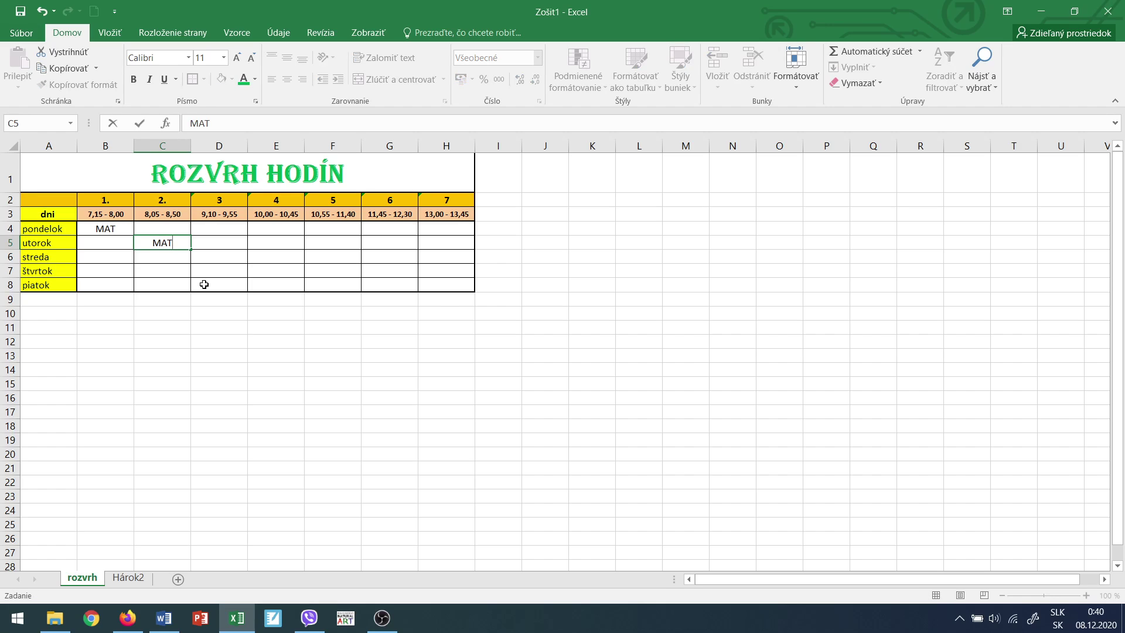
pyautogui.click(203, 259)
pyautogui.write('MAT')
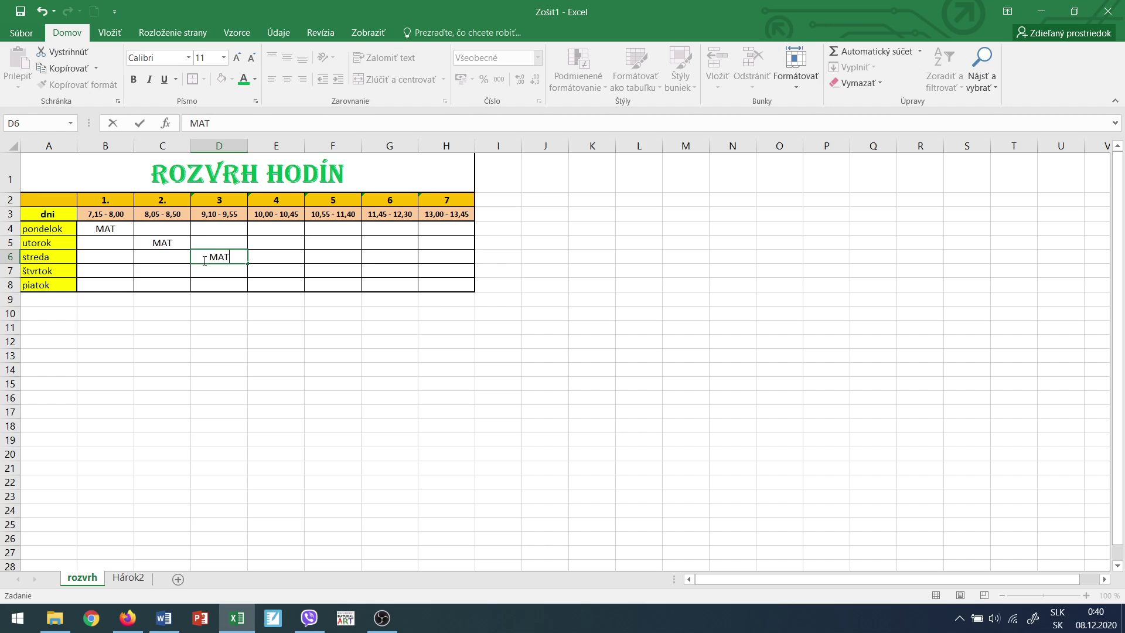
# Enter SJL as Wednesday's first lesson in B6 and Monday's third lesson in D4
pyautogui.click(111, 259)
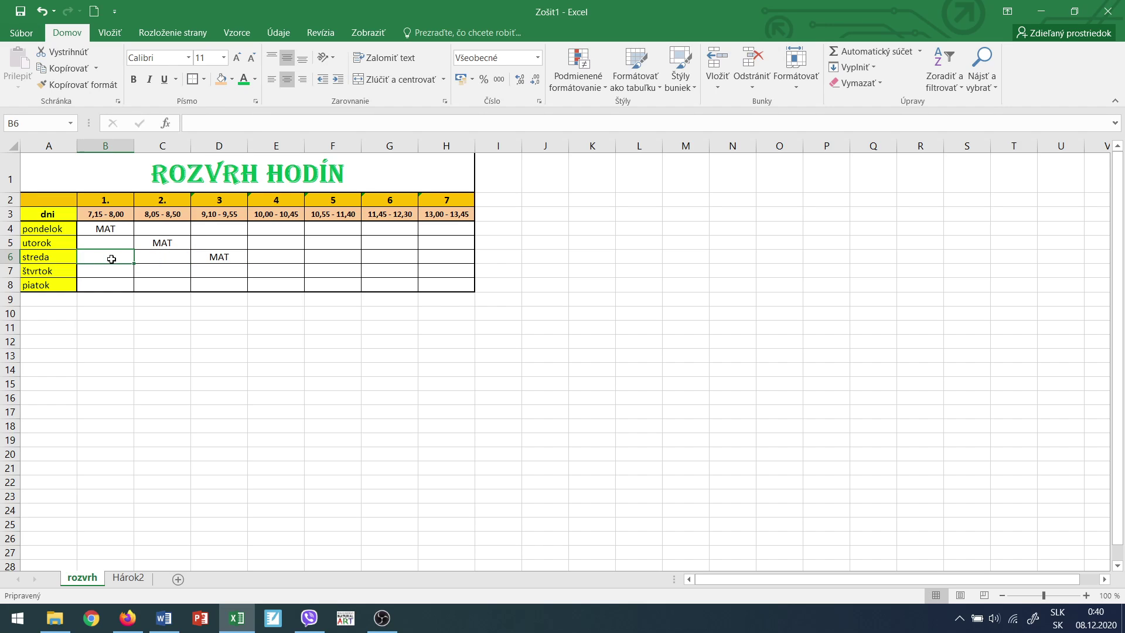
pyautogui.write('SL')
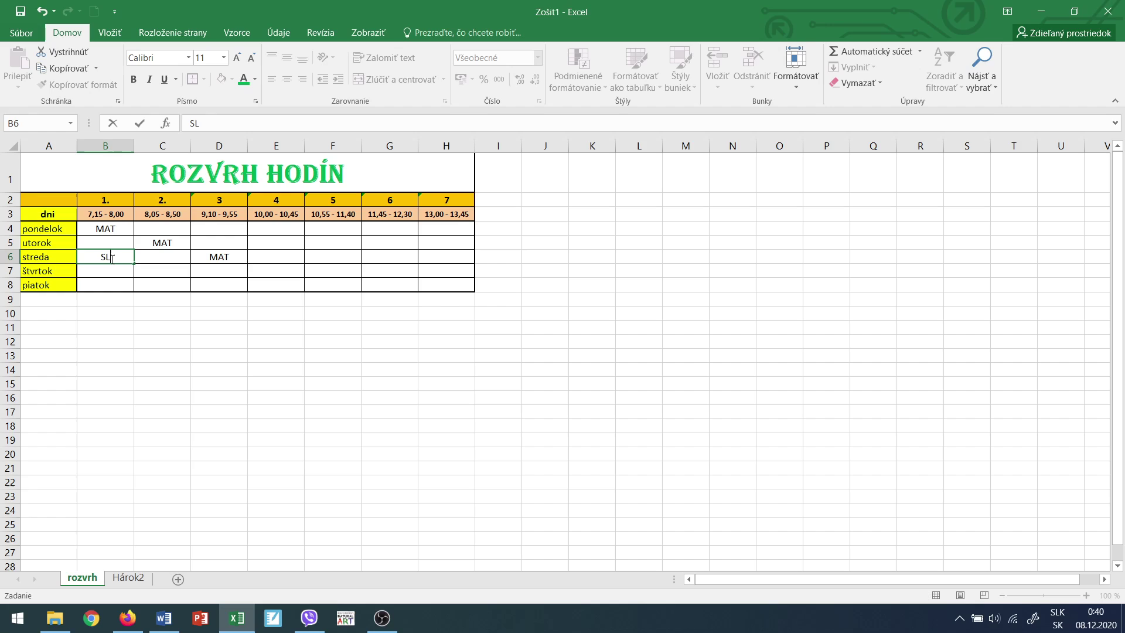
pyautogui.write('JJL')
pyautogui.click(218, 229)
pyautogui.write('SJL')
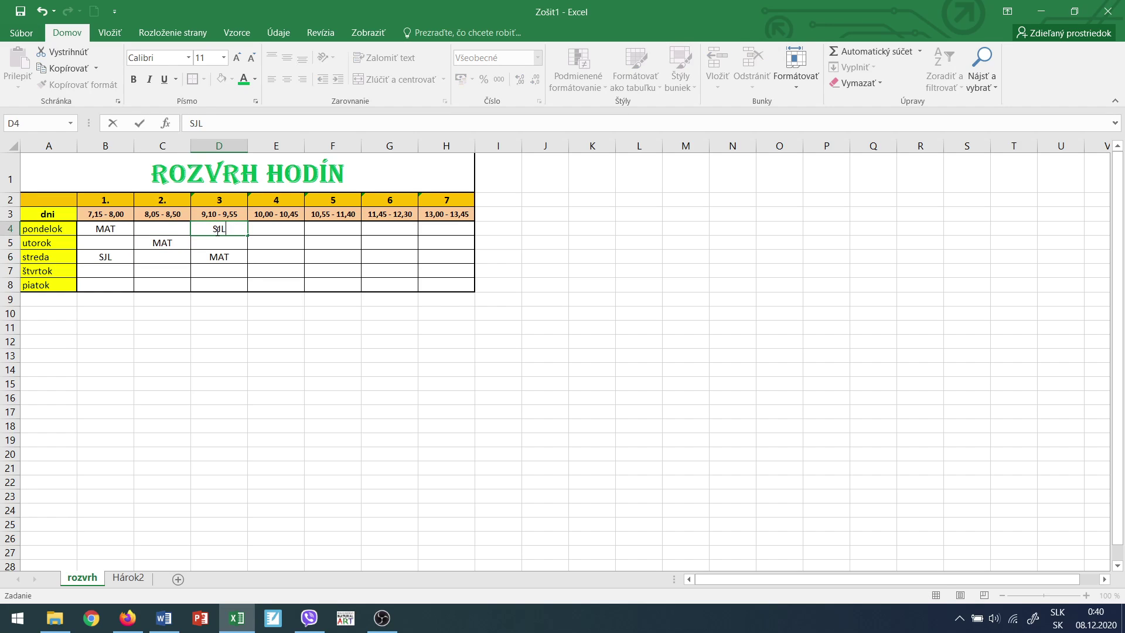
# Enter INF as Tuesday's fourth lesson in cell E5
pyautogui.click(288, 243)
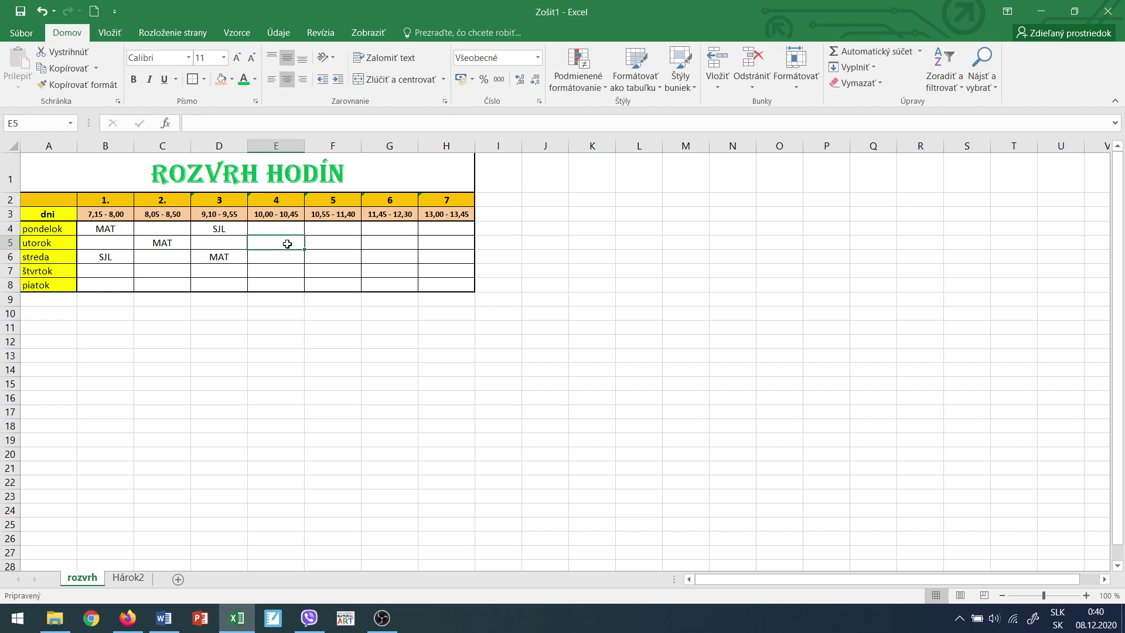
pyautogui.write('INF')
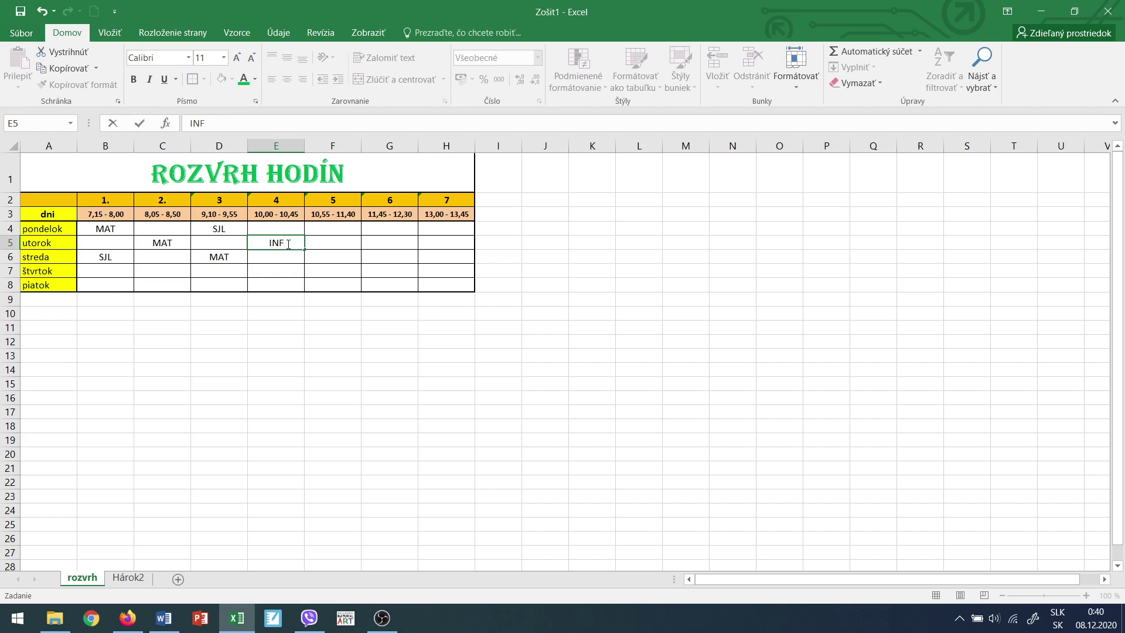
pyautogui.moveTo(258, 265); pyautogui.dragTo(223, 275)
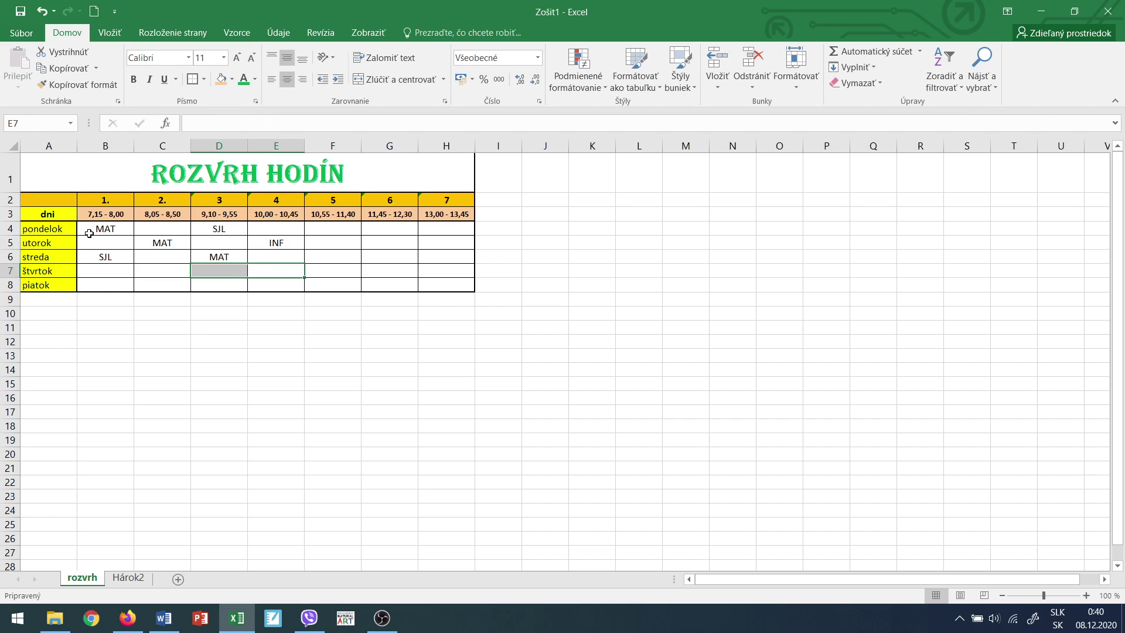
# Fill the three MAT cells B4, C5 and D6 with the standard light green colour
pyautogui.click(103, 229)
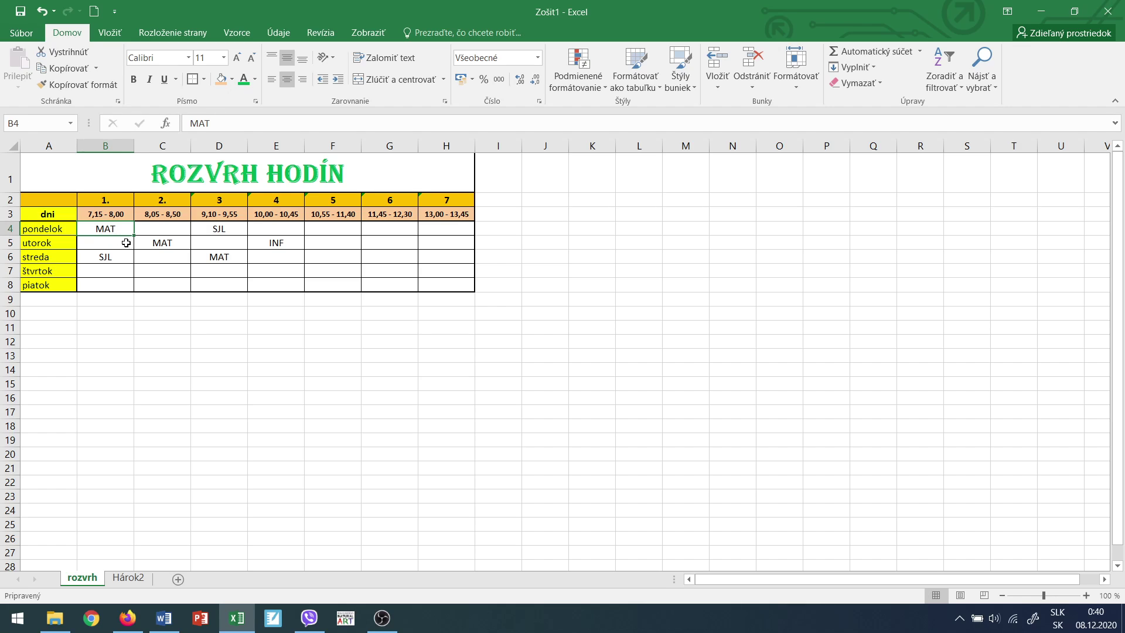
pyautogui.keyDown('ctrl'); pyautogui.click(160, 242); pyautogui.keyUp('ctrl')
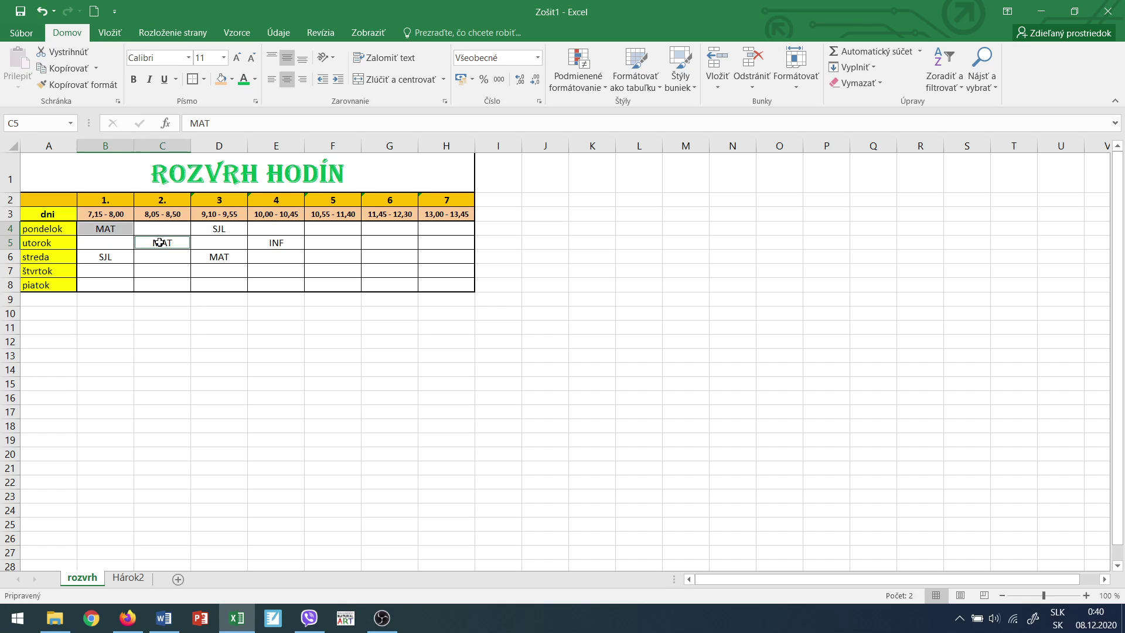
pyautogui.keyDown('ctrl'); pyautogui.click(225, 256); pyautogui.keyUp('ctrl')
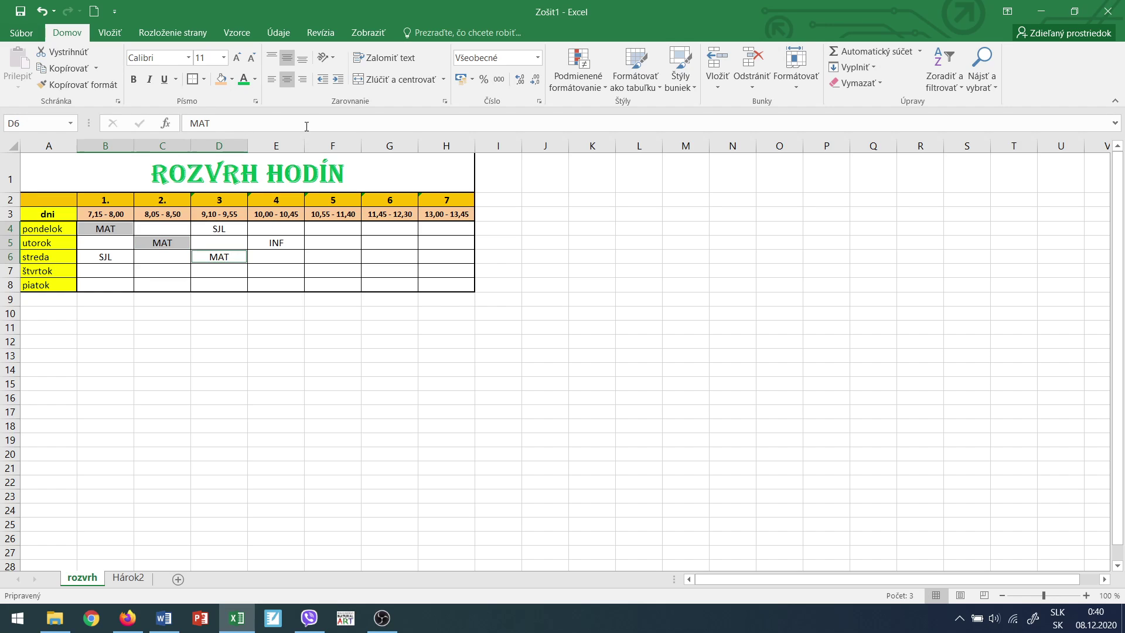
pyautogui.click(232, 79)
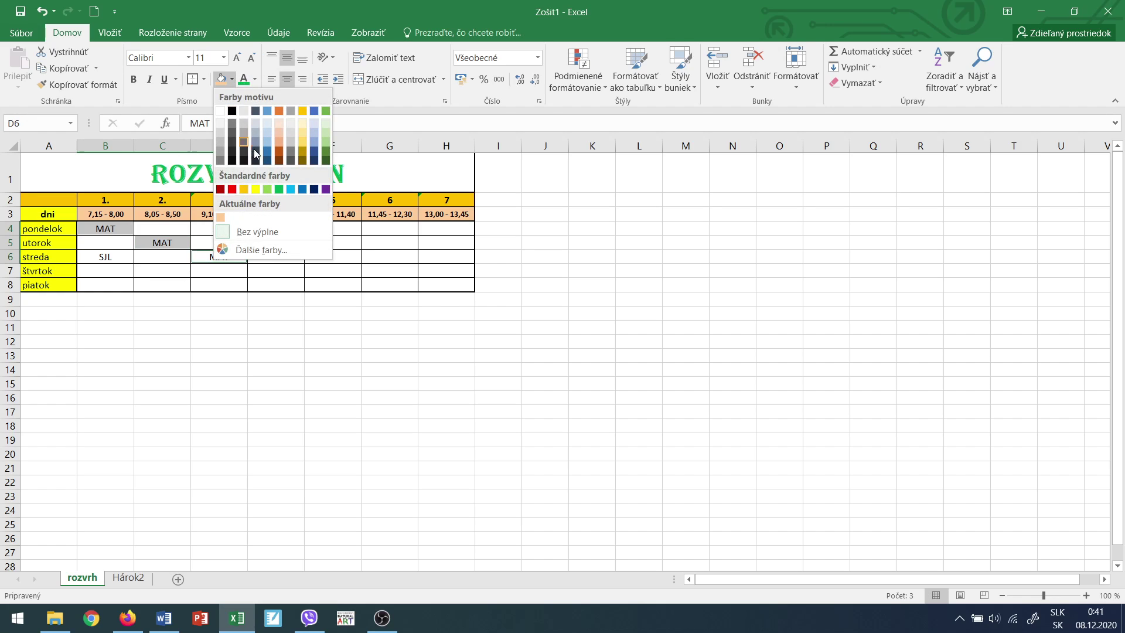
pyautogui.click(266, 190)
# Fill the two SJL cells B6 and D4 with the standard light blue colour
pyautogui.click(113, 258)
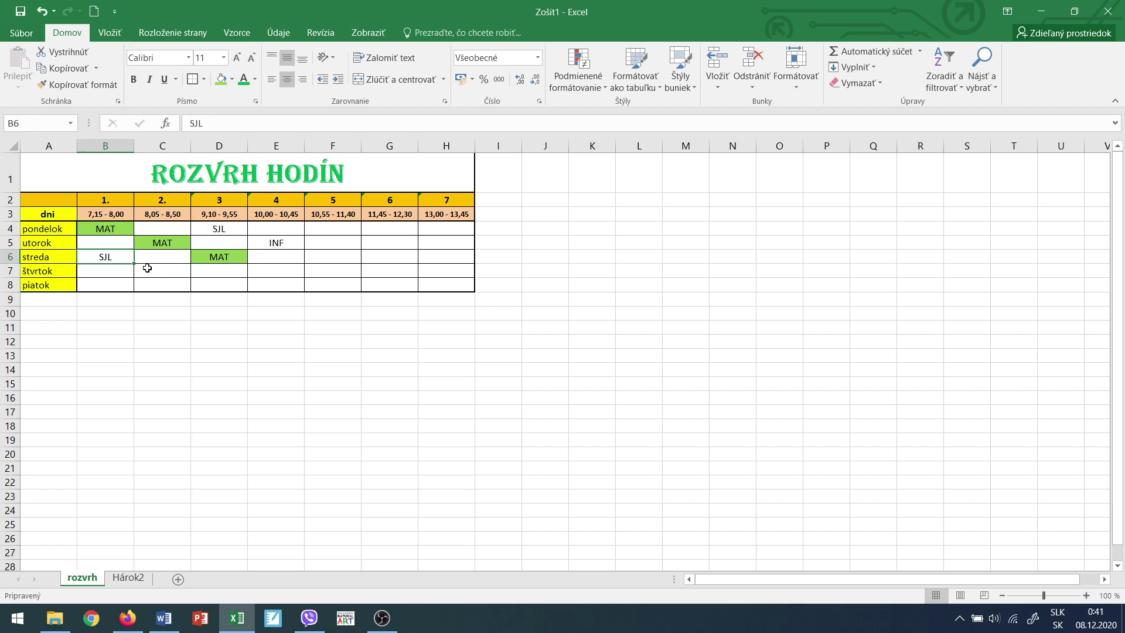
pyautogui.keyDown('ctrl'); pyautogui.click(218, 229); pyautogui.keyUp('ctrl')
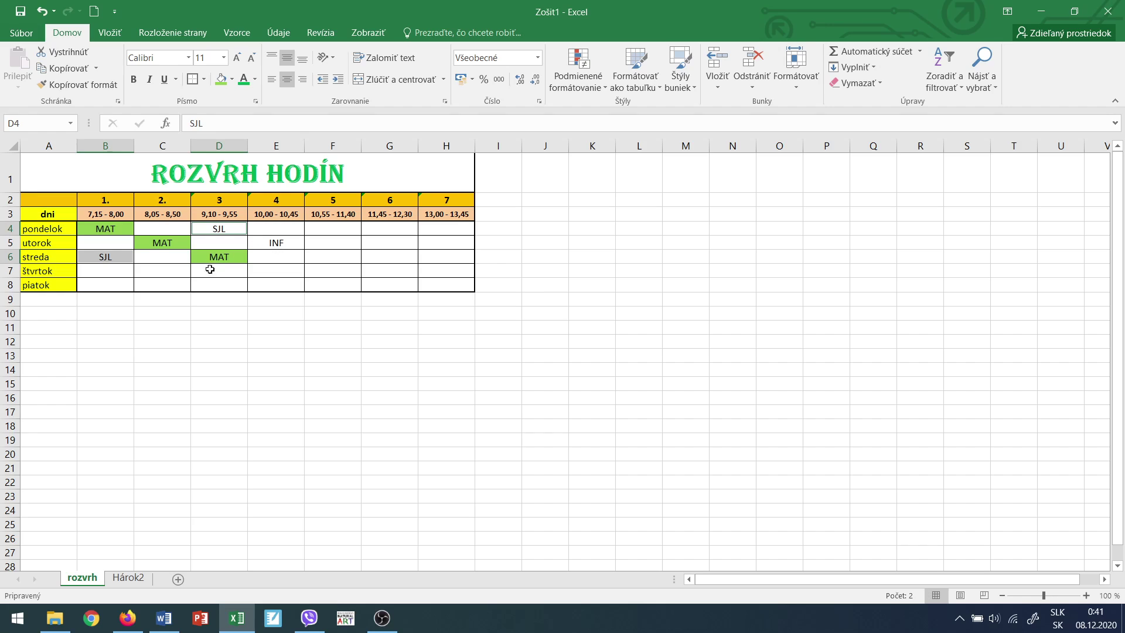
pyautogui.click(233, 82)
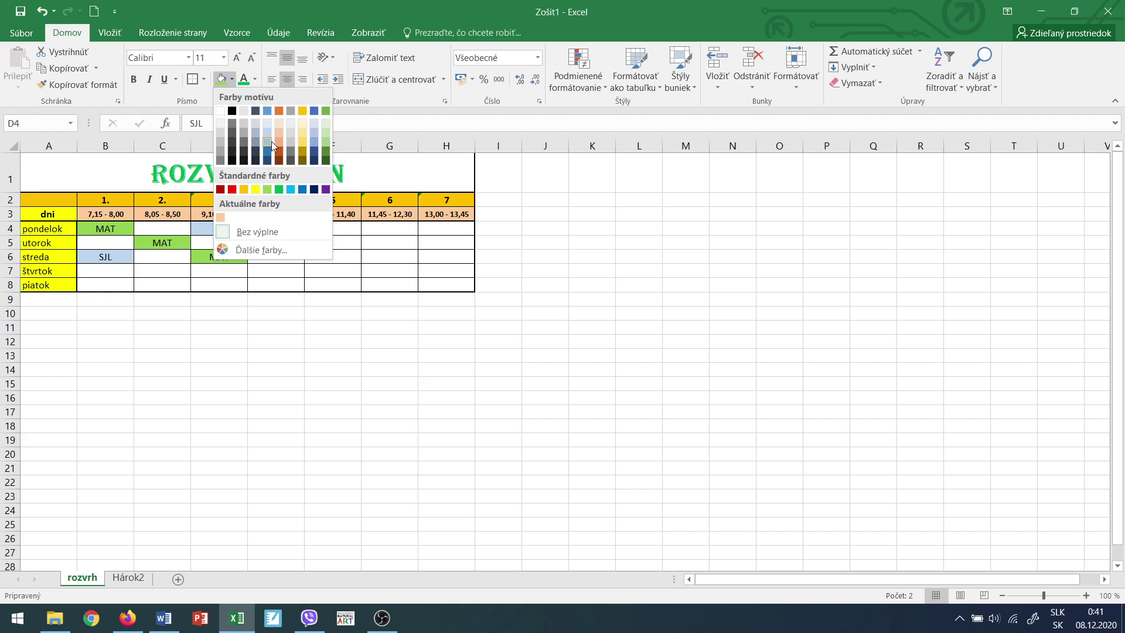
pyautogui.click(290, 188)
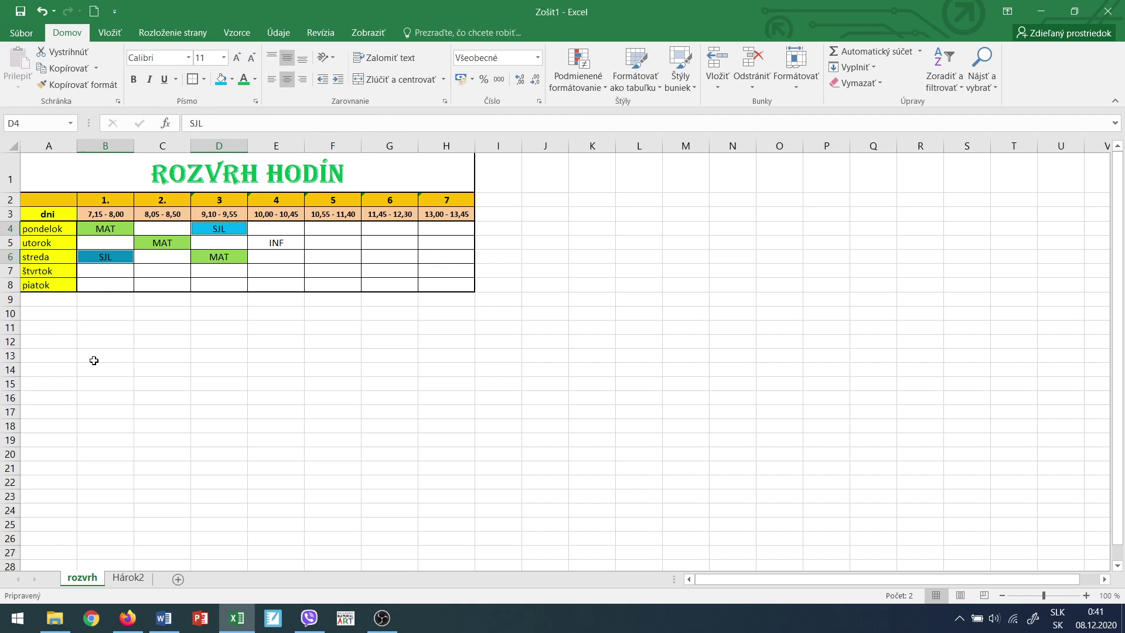
# Fill the INF cell E5 with a bright pink chosen from the additional colours
pyautogui.click(286, 237)
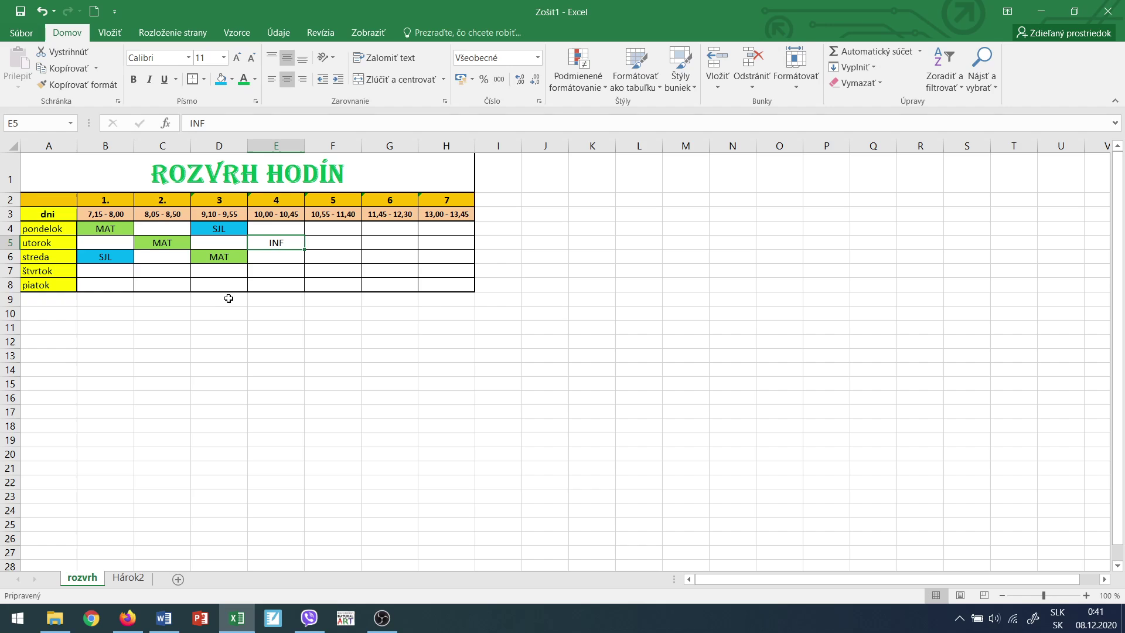
pyautogui.click(232, 79)
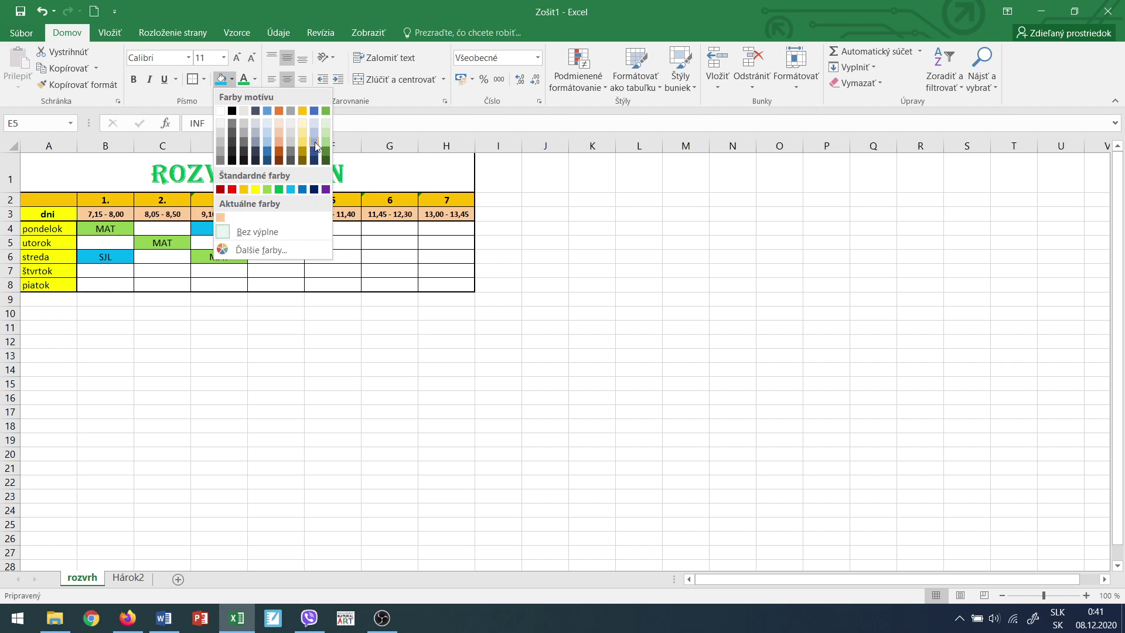
pyautogui.click(256, 252)
pyautogui.click(275, 273)
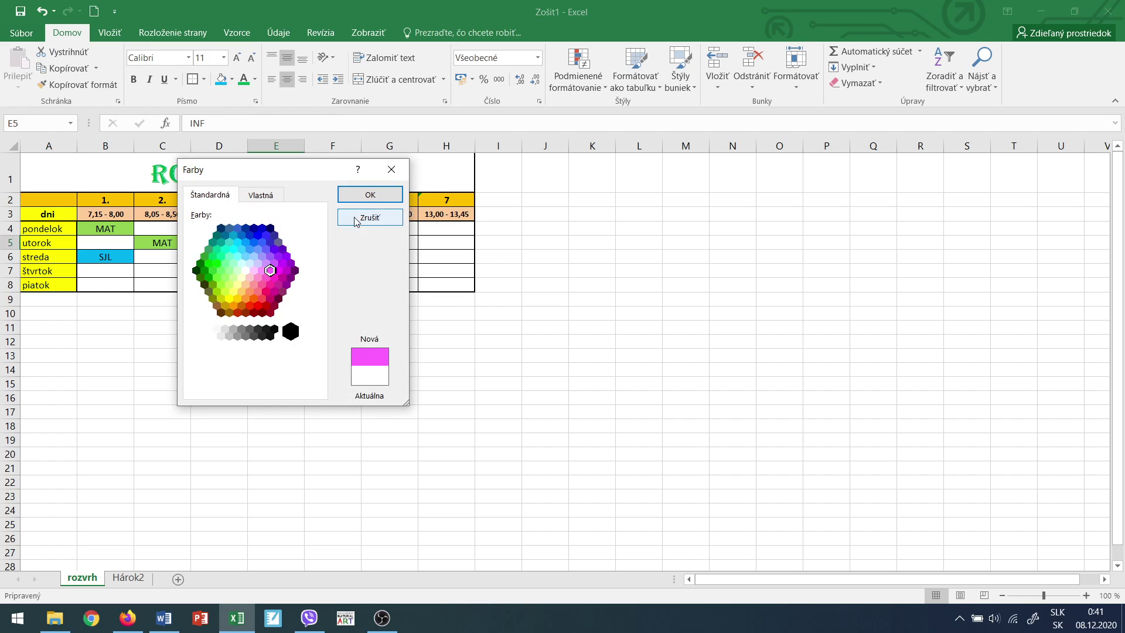
pyautogui.click(370, 195)
pyautogui.click(162, 314)
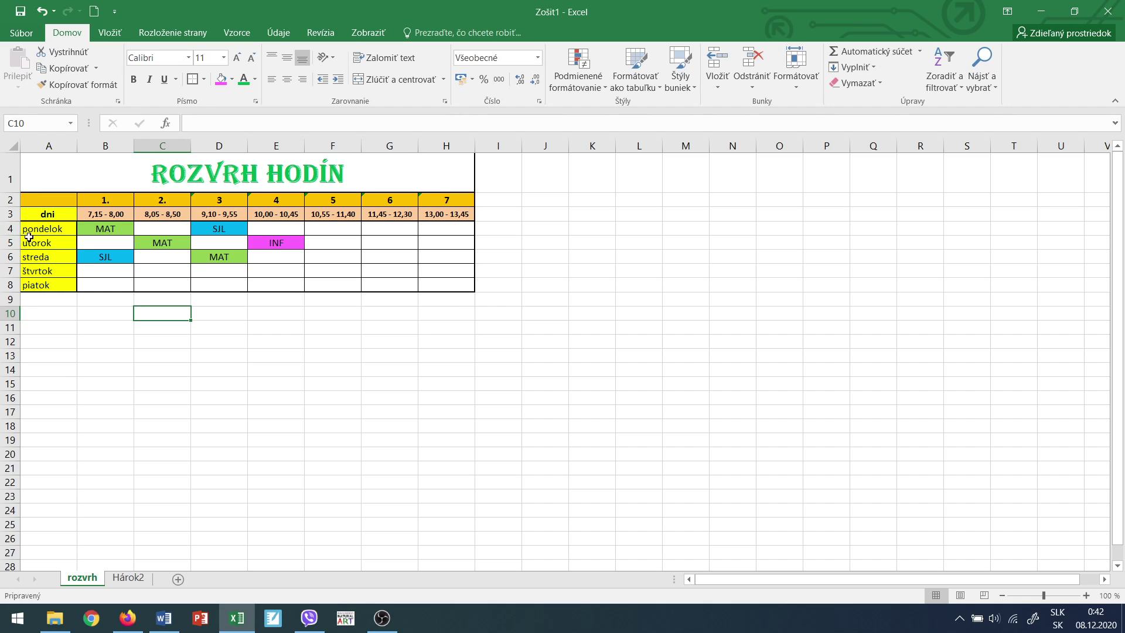
# Make the weekday names in A4:A8 bold
pyautogui.moveTo(41, 227); pyautogui.dragTo(41, 284)
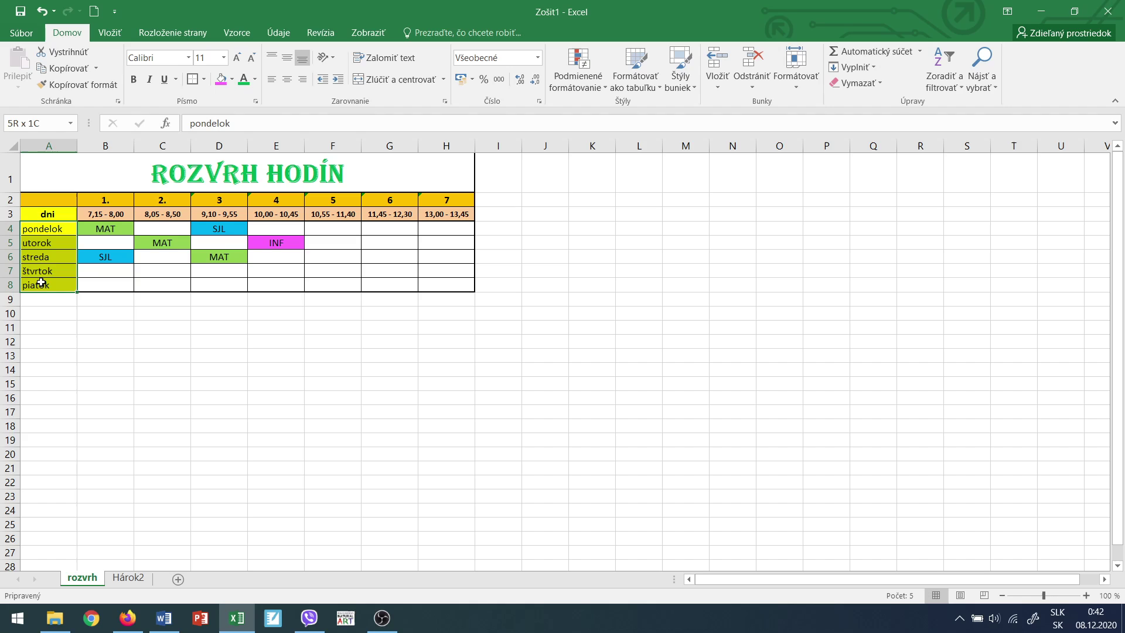
pyautogui.click(134, 85)
pyautogui.click(138, 317)
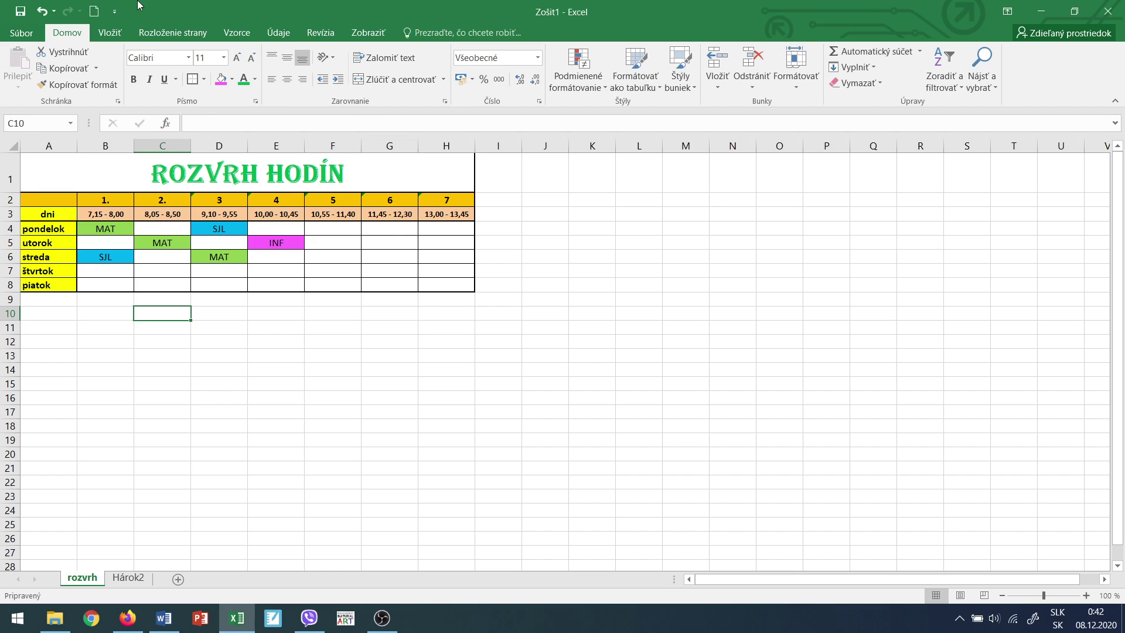
# Save the workbook as ROZVRH in the folder INFORMATIKA > 6. rocnik > 2020-21 on drive F:
pyautogui.click(23, 34)
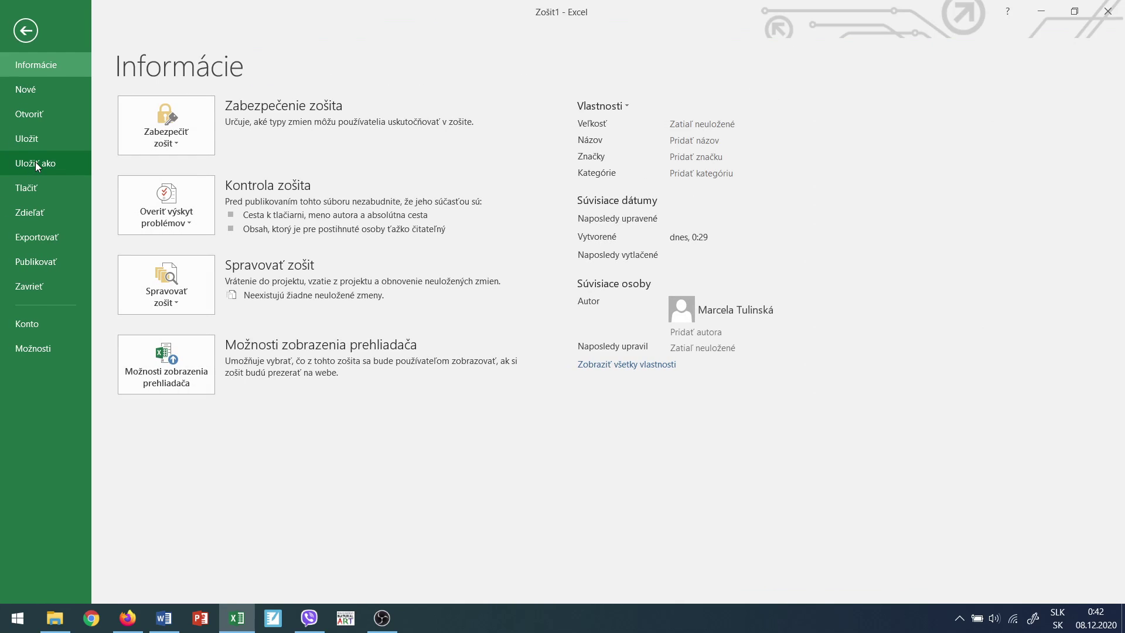
pyautogui.click(35, 162)
pyautogui.click(227, 228)
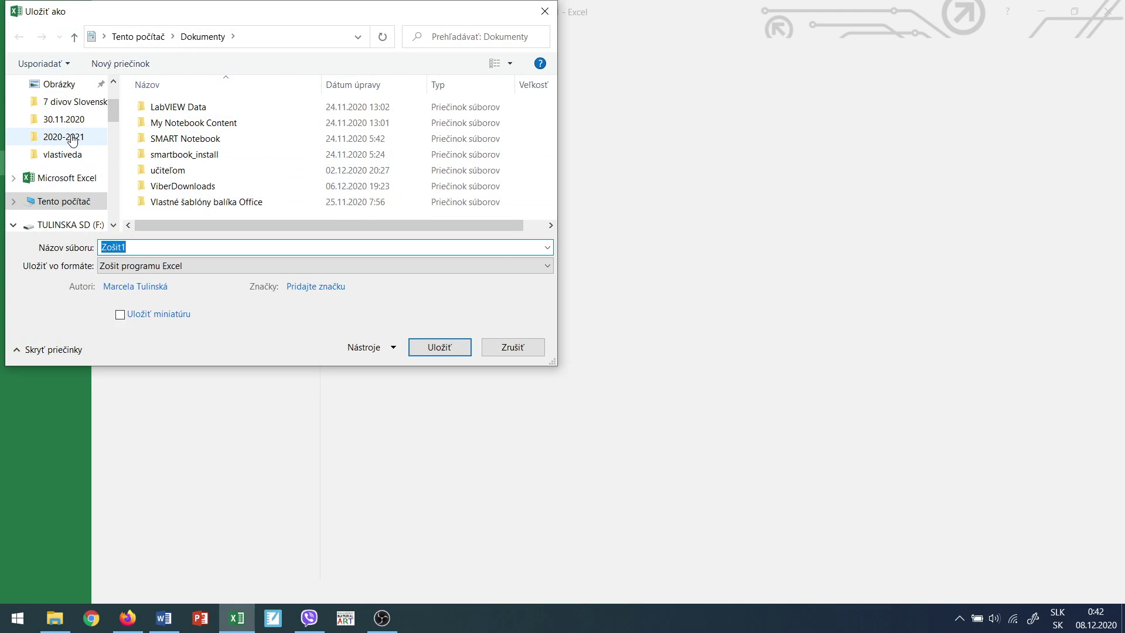
pyautogui.click(88, 226)
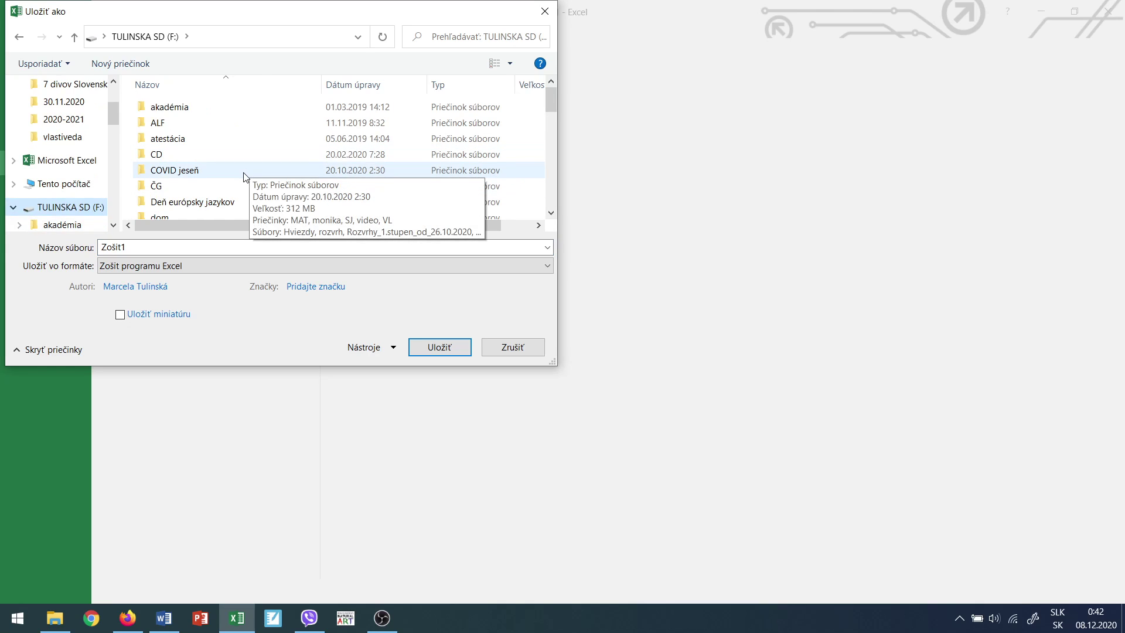
pyautogui.scroll(-2, 213, 175)
pyautogui.doubleClick(202, 179)
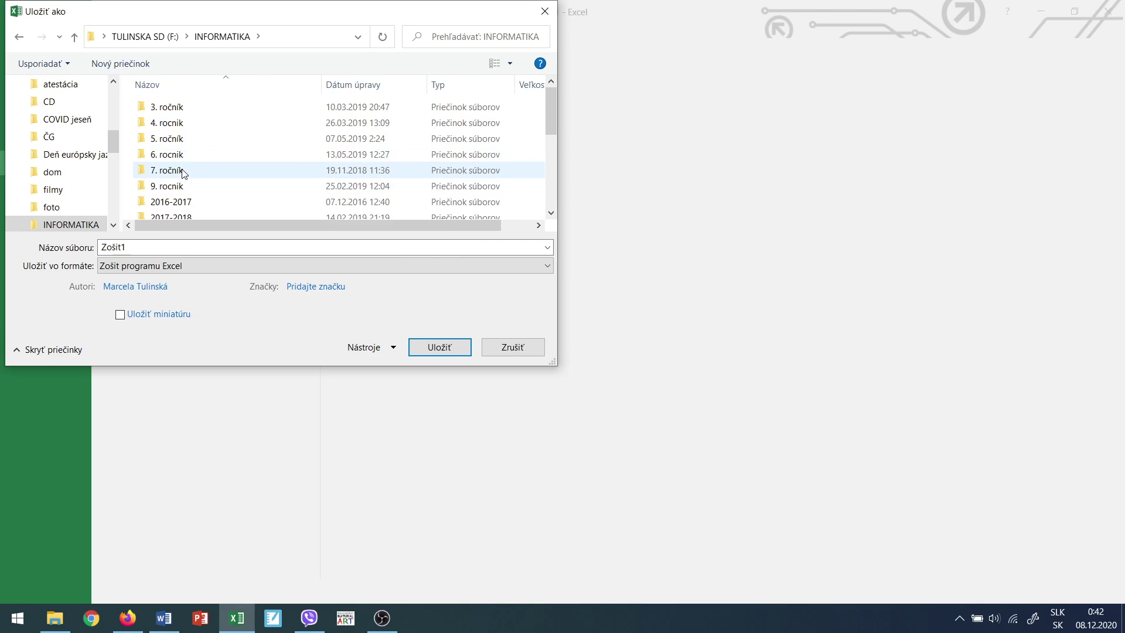
pyautogui.doubleClick(190, 156)
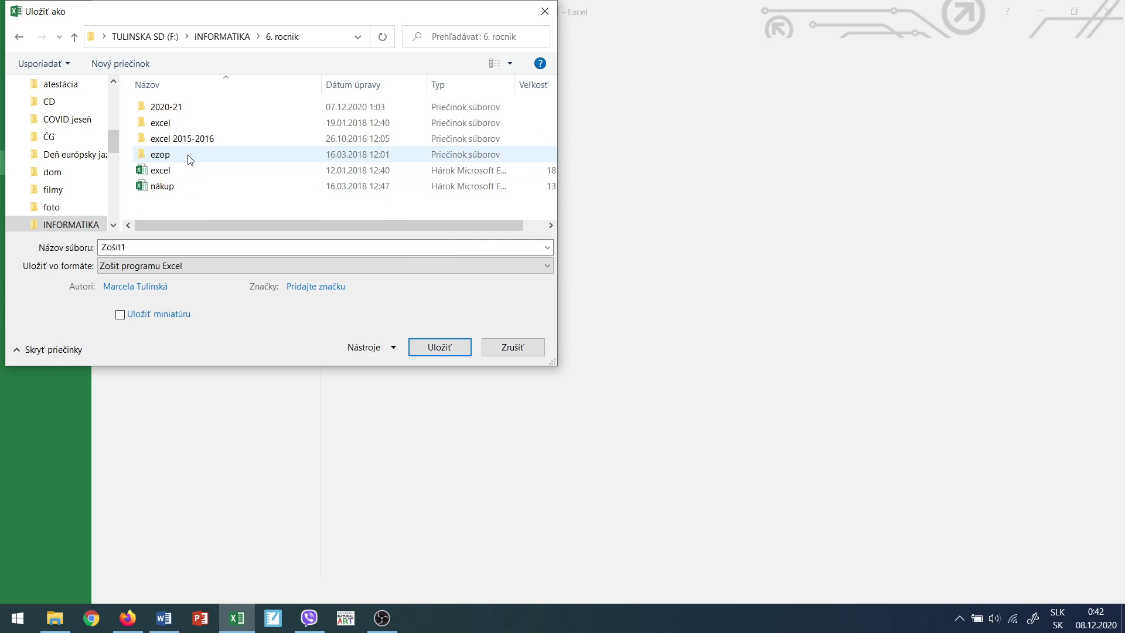
pyautogui.doubleClick(190, 108)
pyautogui.doubleClick(179, 247)
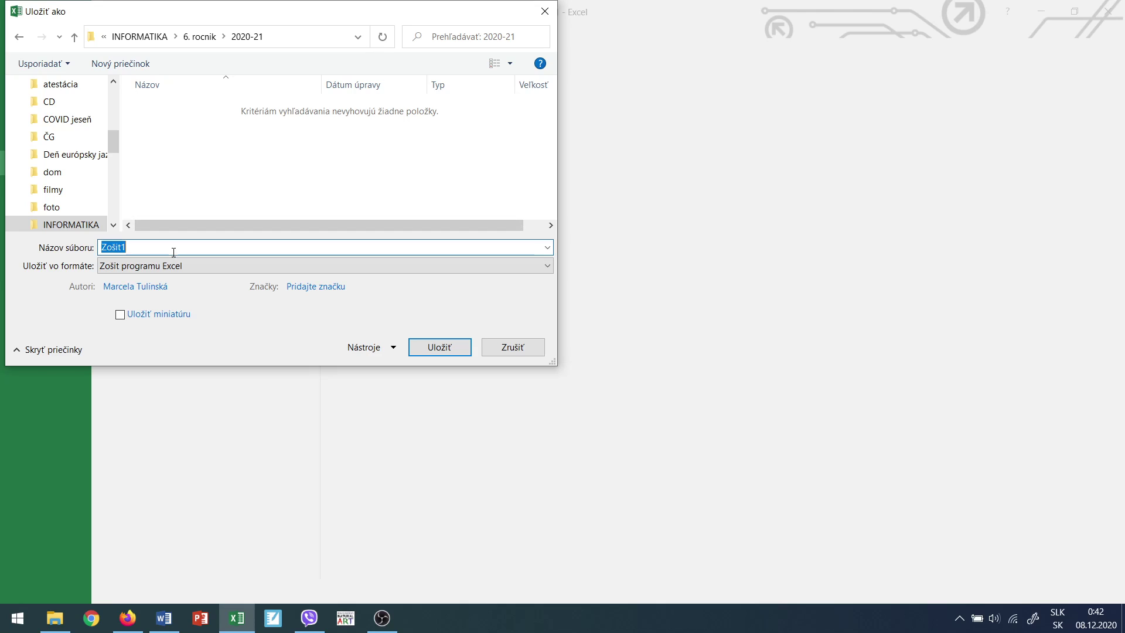
pyautogui.write('ROZVRH')
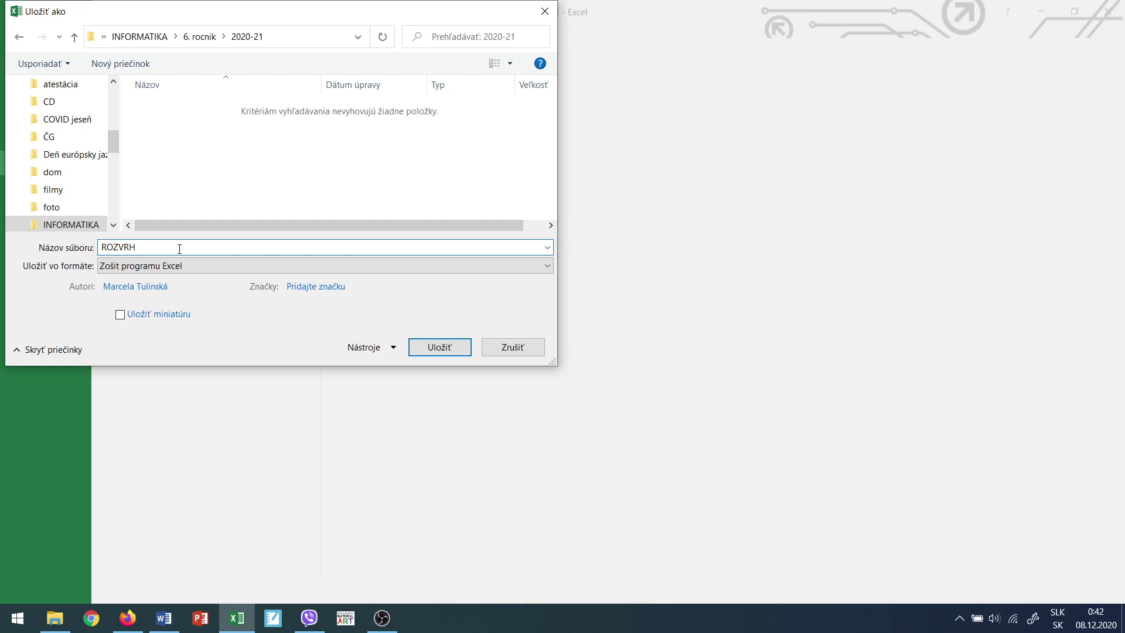
pyautogui.click(459, 348)
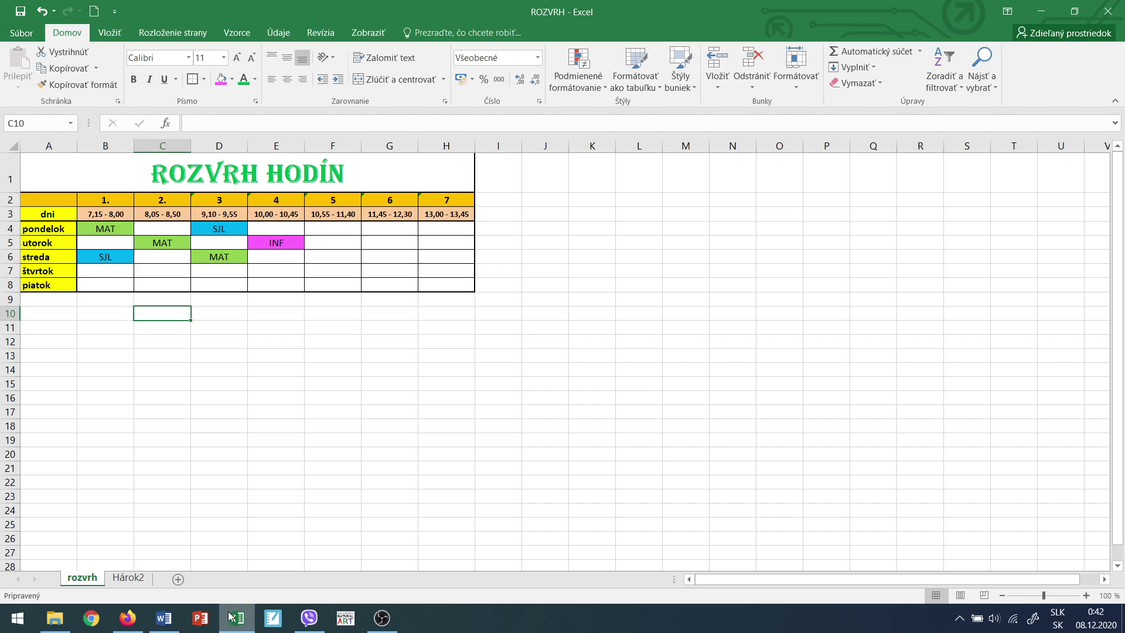
# Save the ROZVRH workbook again under its existing name and location
pyautogui.moveTo(229, 616)
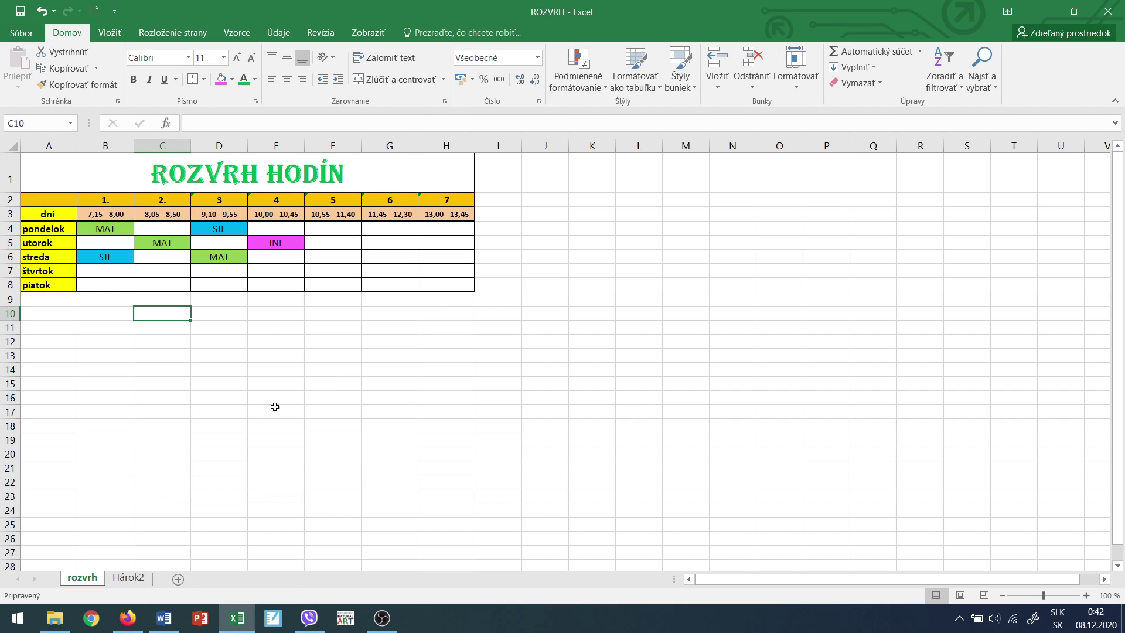
pyautogui.click(24, 33)
pyautogui.click(37, 142)
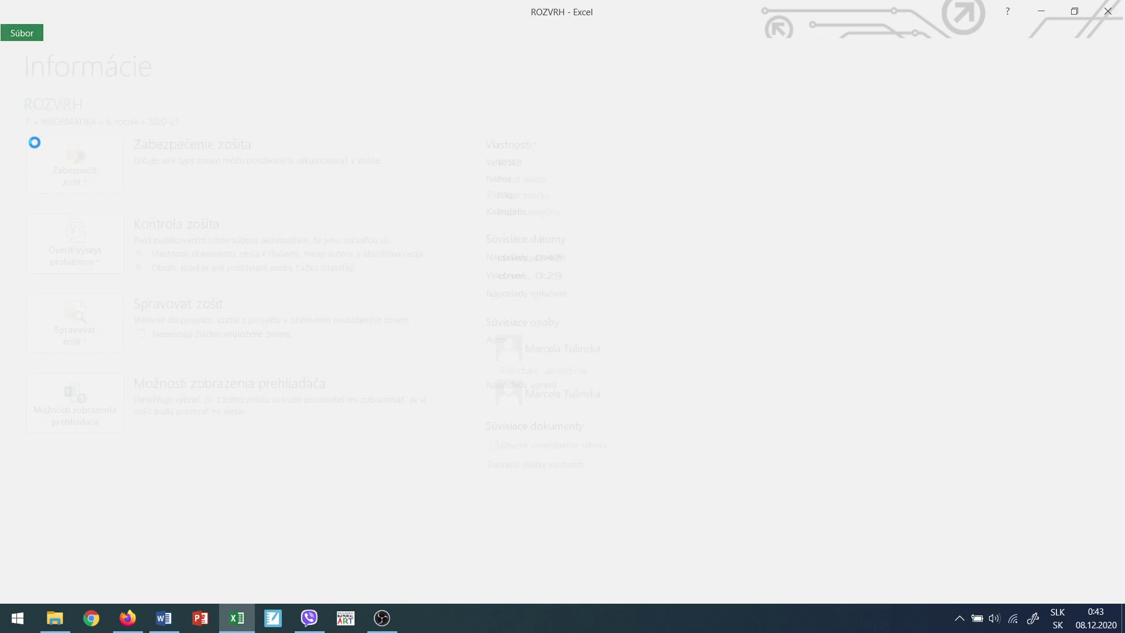
# Save a copy of the workbook in the current 2020-21 folder, adding the author's full name after ROZVRH in the file name
pyautogui.click(22, 33)
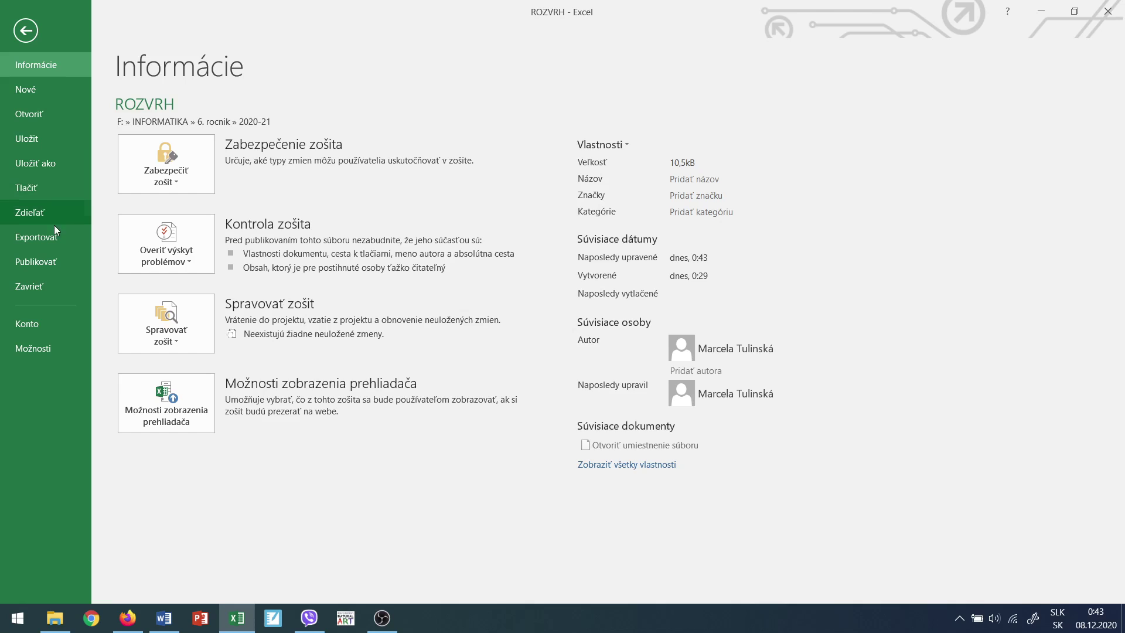
pyautogui.click(48, 170)
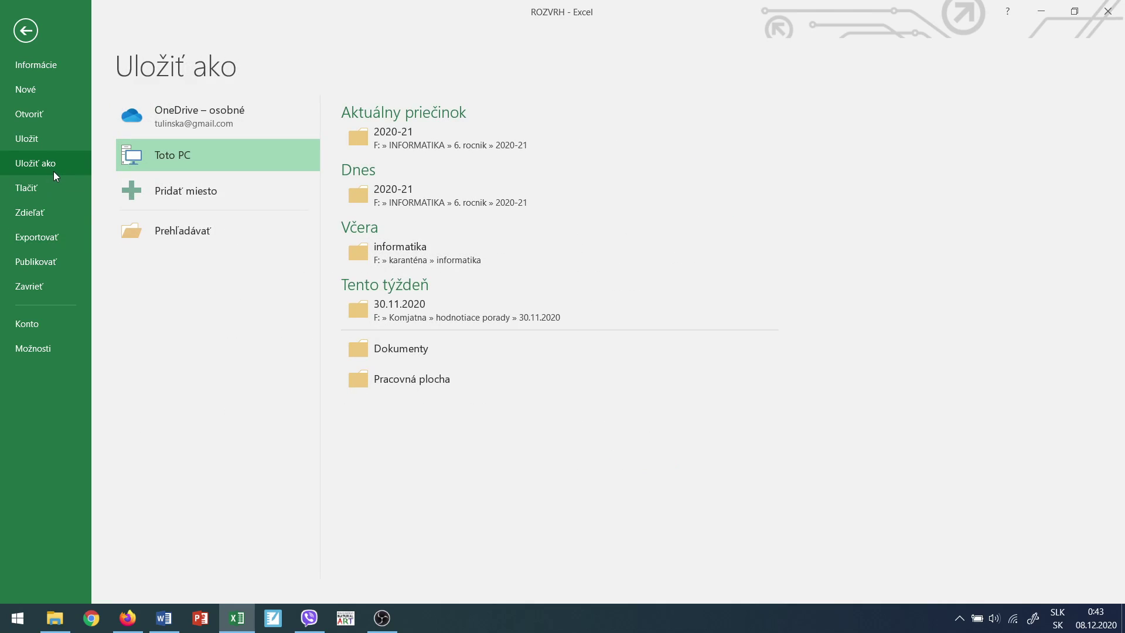
pyautogui.click(395, 136)
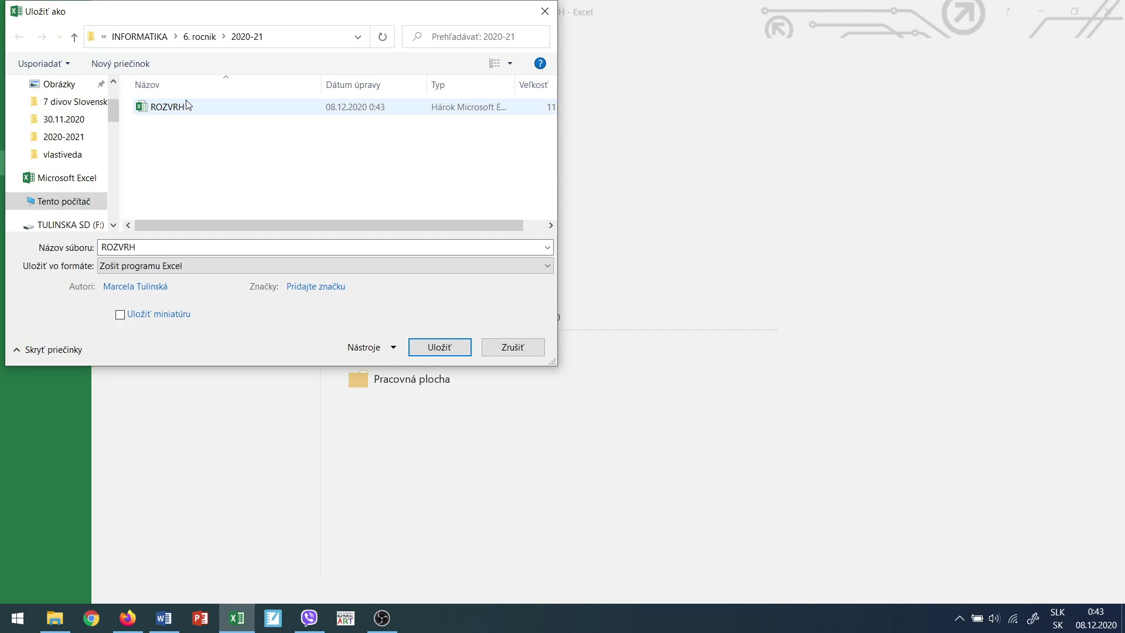
pyautogui.doubleClick(149, 249)
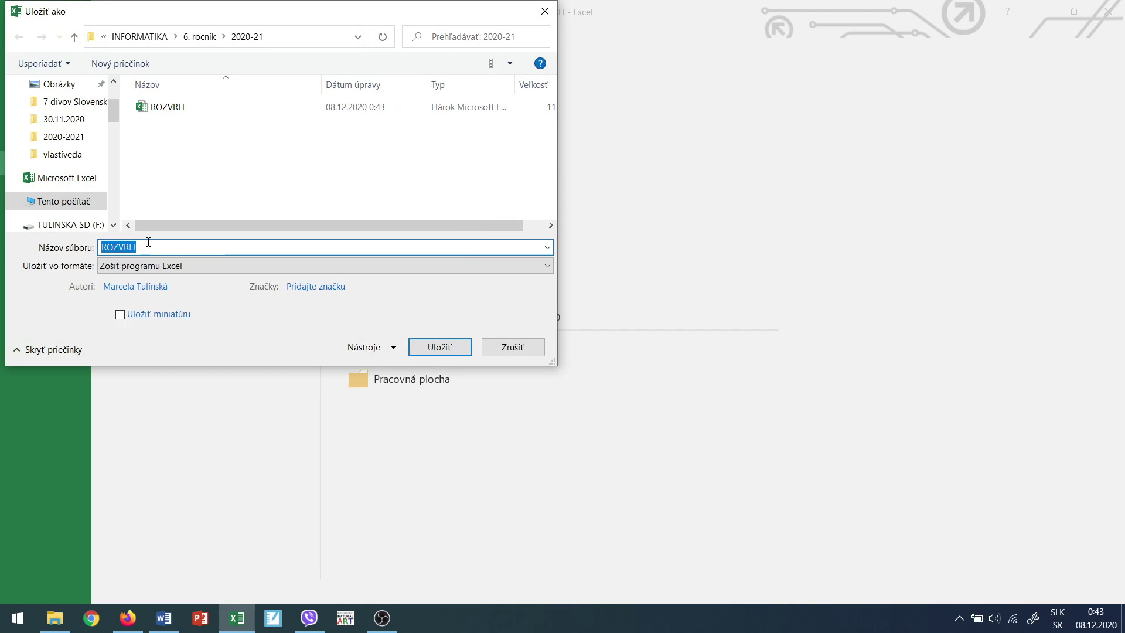
pyautogui.click(149, 245)
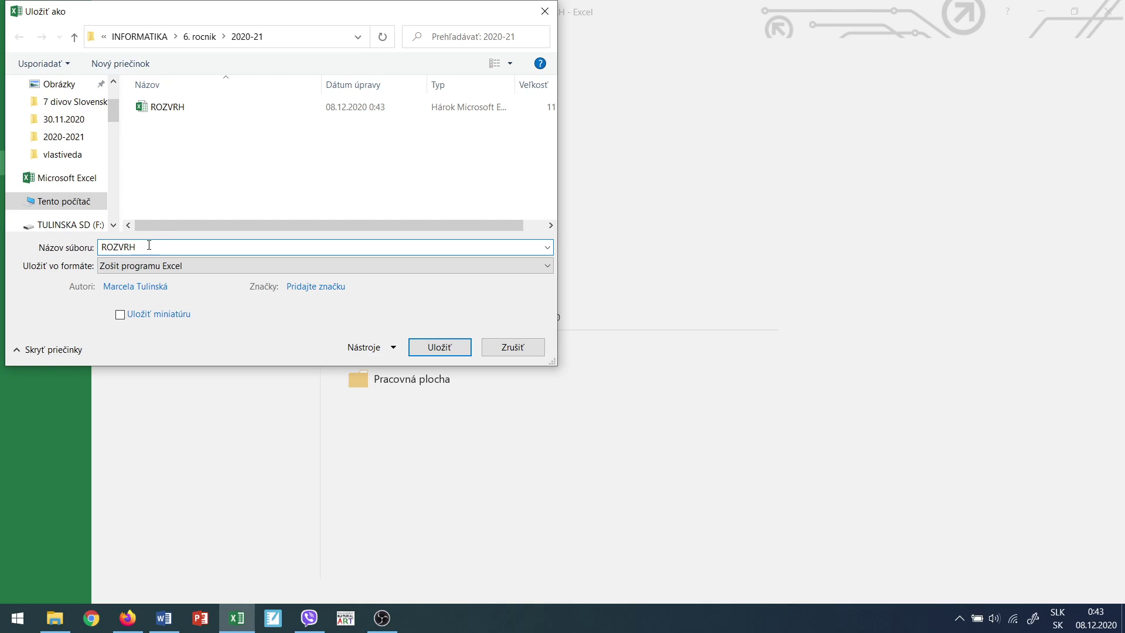
pyautogui.write('Marcela Tulinská')
pyautogui.click(415, 352)
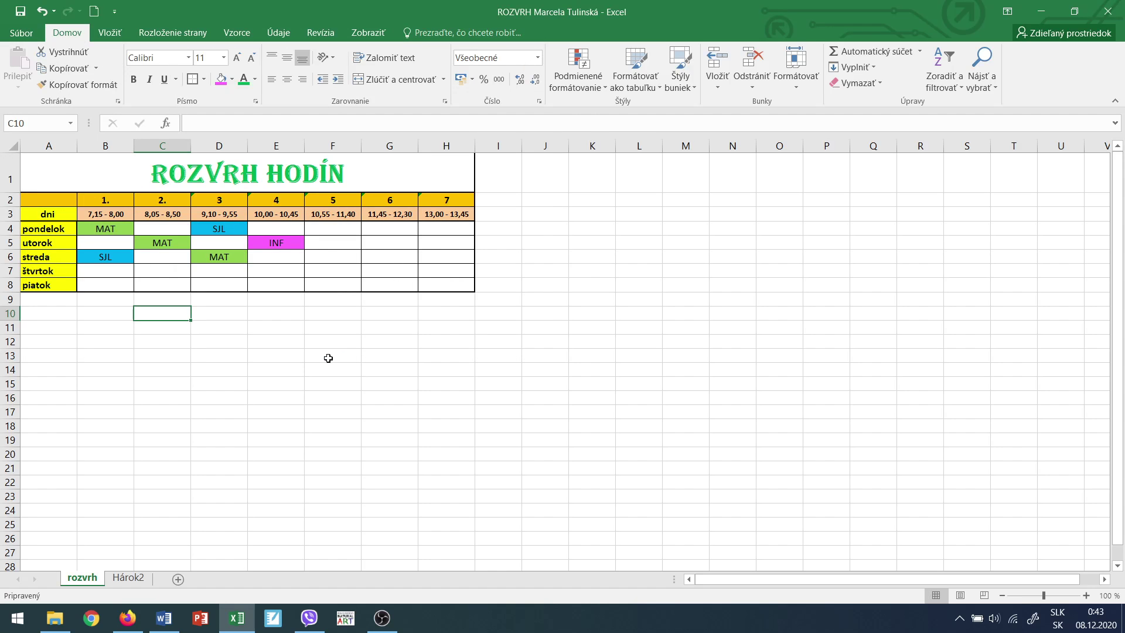